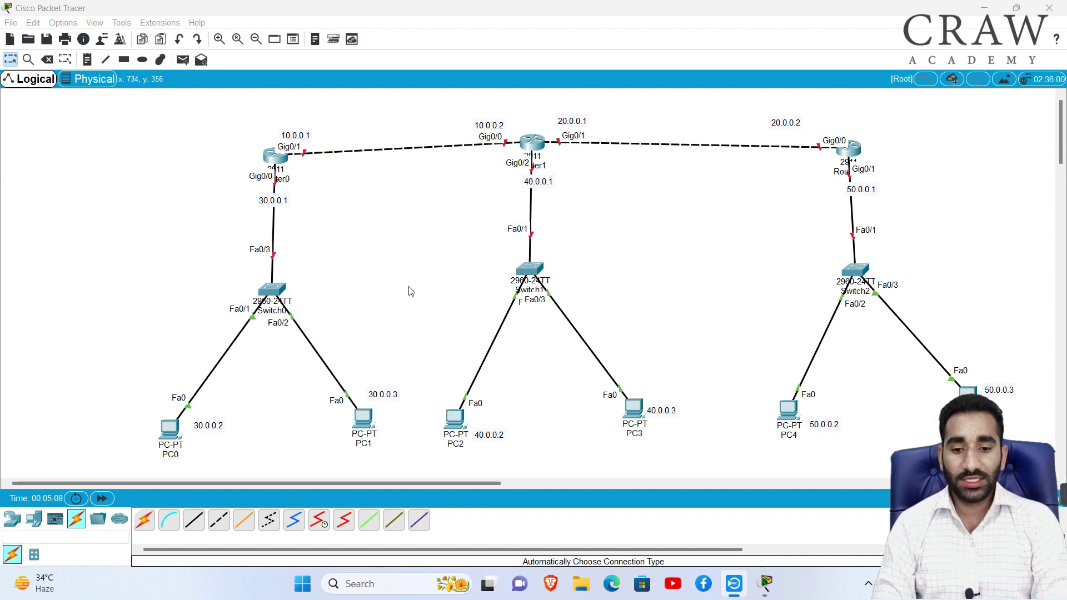
Step: Examine the three PC pairs attached to Switch0, Switch1 and Switch2 and their labelled IP addresses
drag(127, 330, 1015, 467)
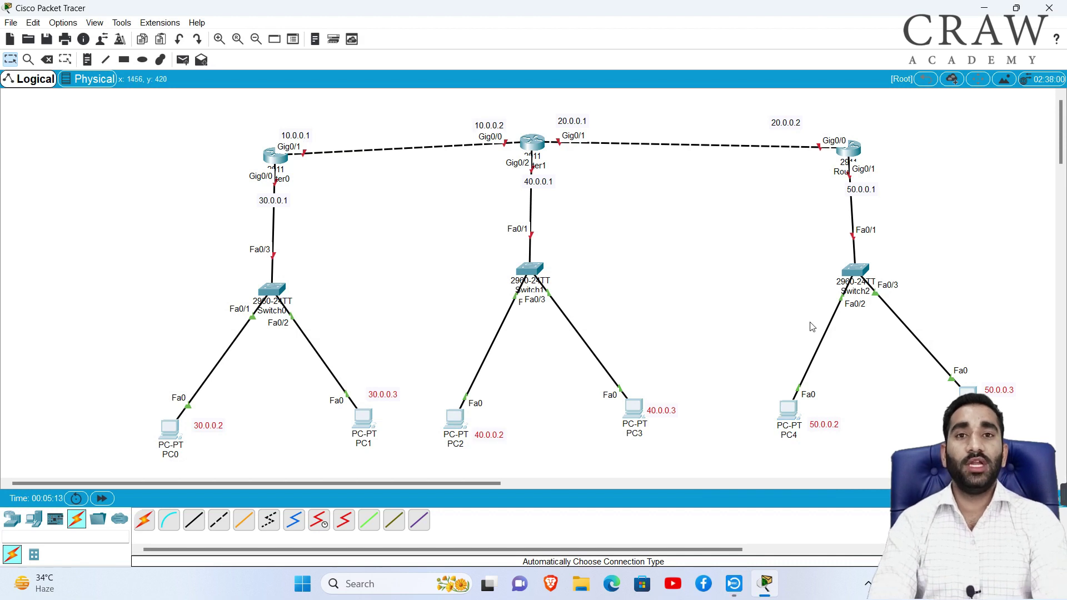
click(760, 306)
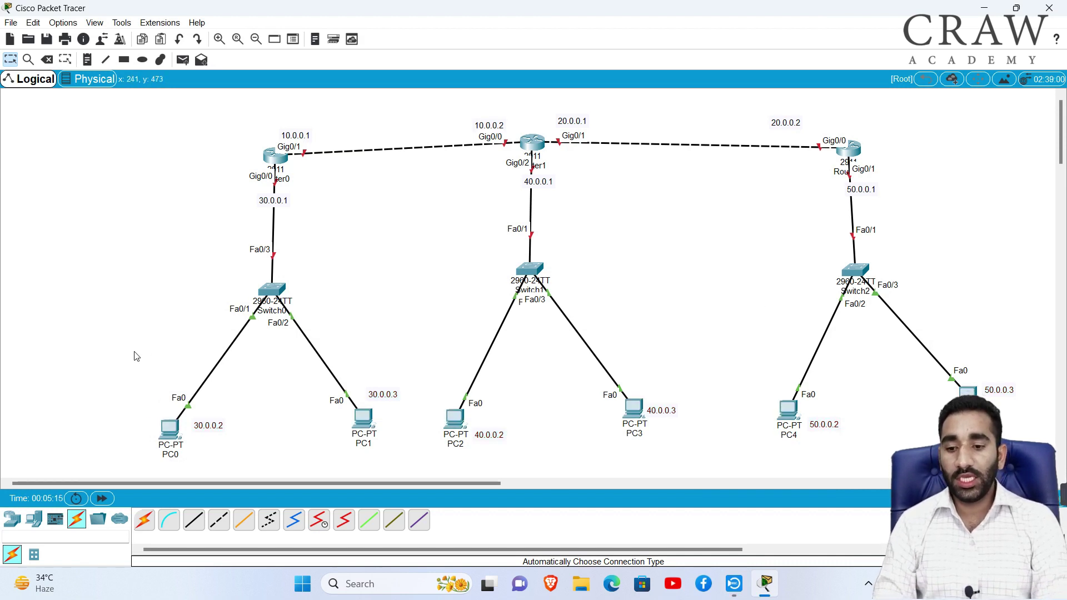
drag(134, 352, 409, 471)
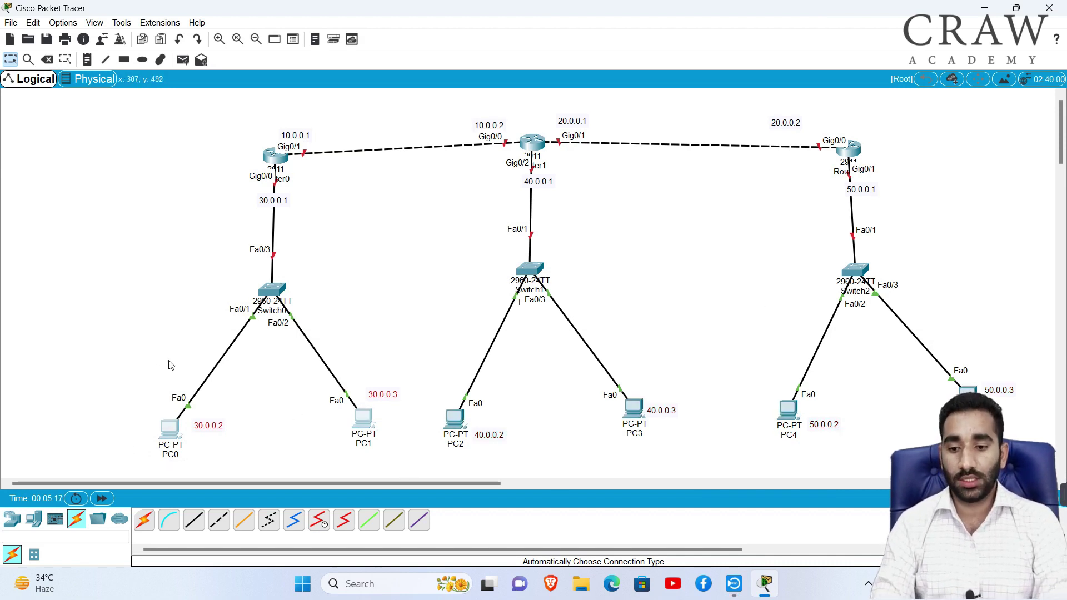
drag(134, 345, 429, 473)
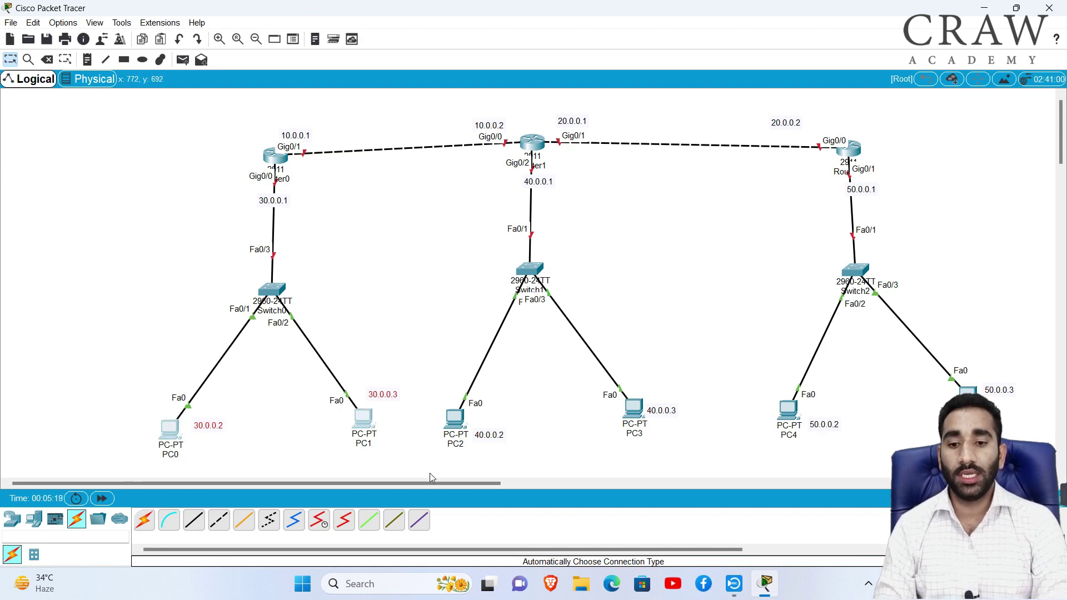
click(409, 249)
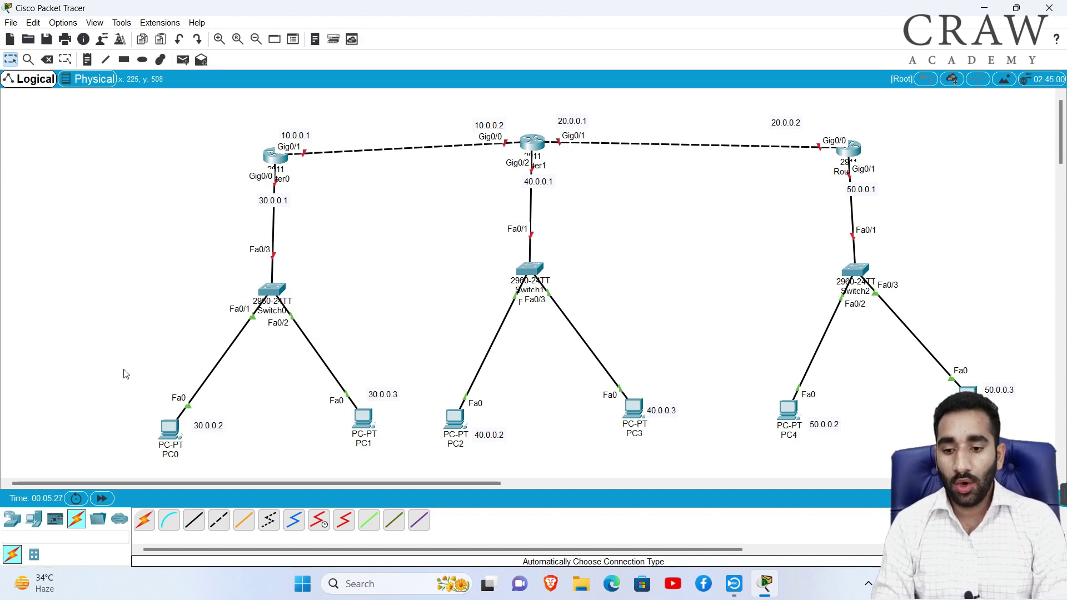
drag(117, 363, 406, 467)
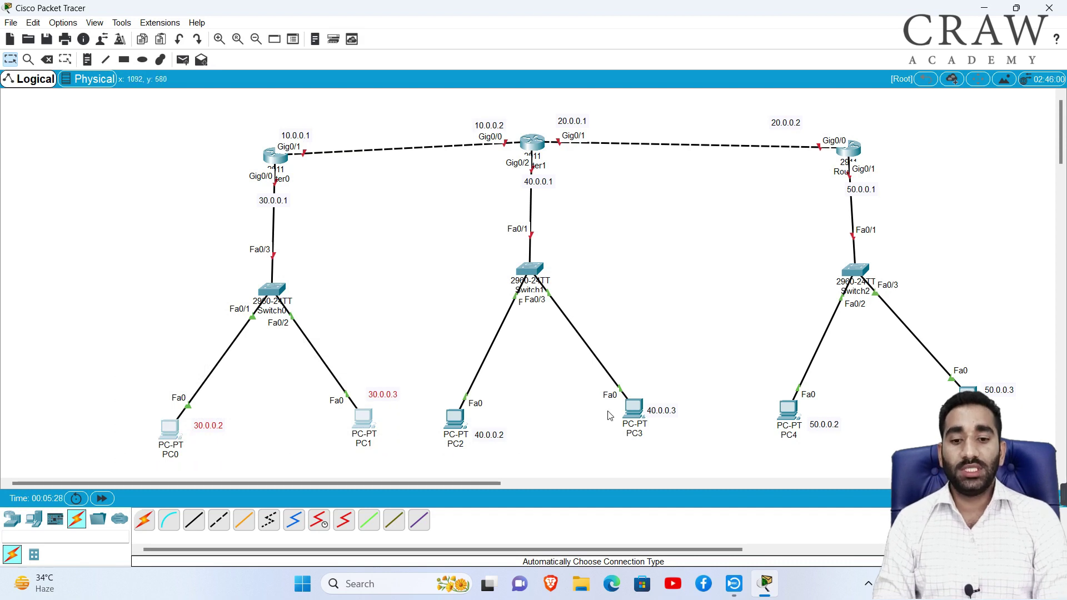
drag(423, 337, 709, 472)
drag(732, 338, 1042, 474)
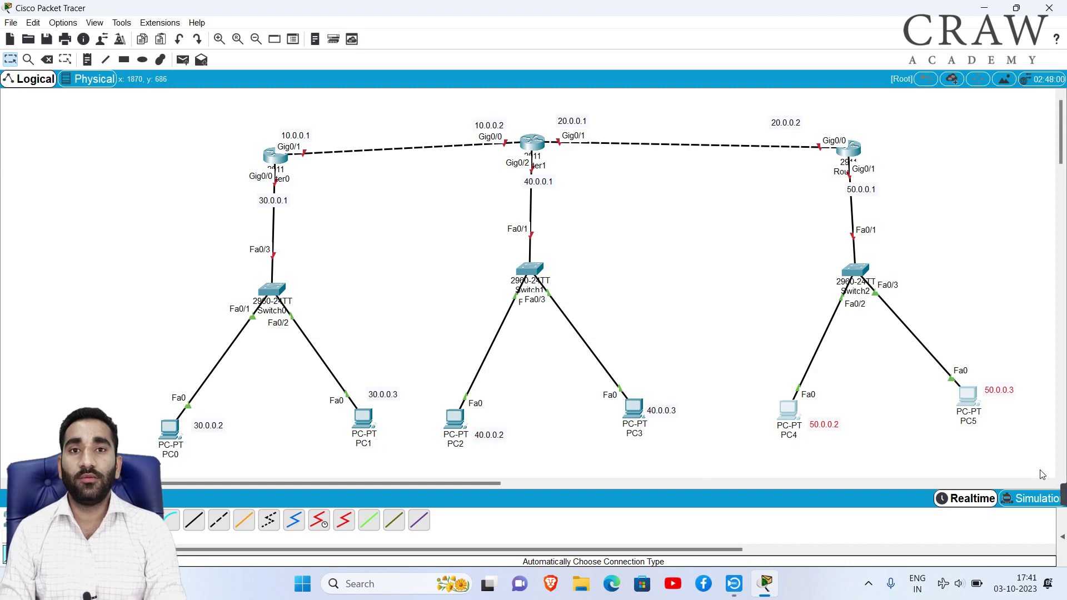
click(452, 350)
Step: Compare PC0 and PC1 individually with each other and with the PCs behind Switch1 and Switch2
drag(106, 355, 439, 460)
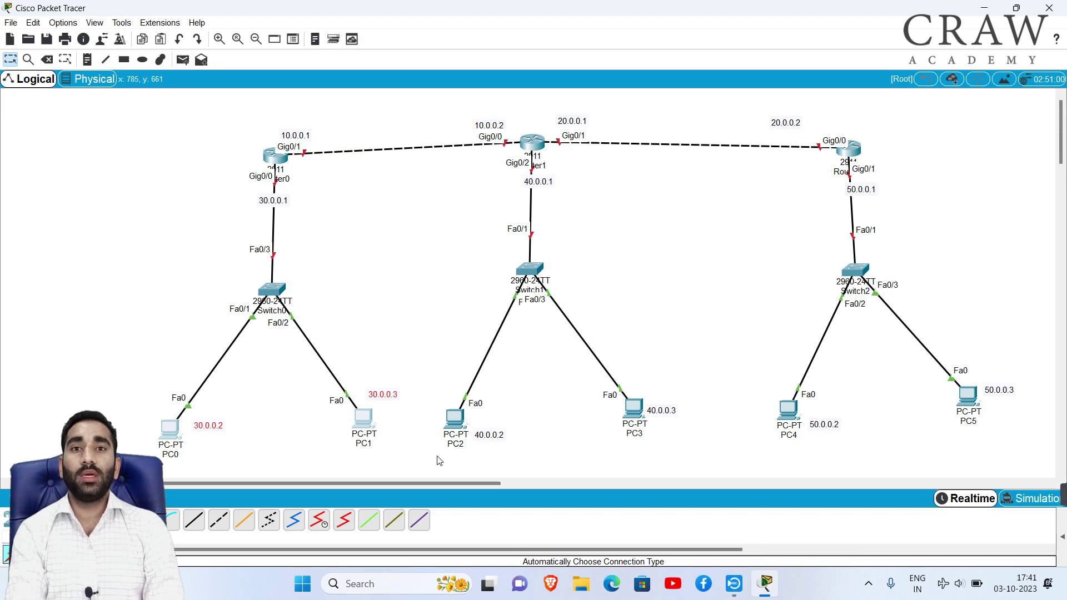
drag(96, 369, 241, 454)
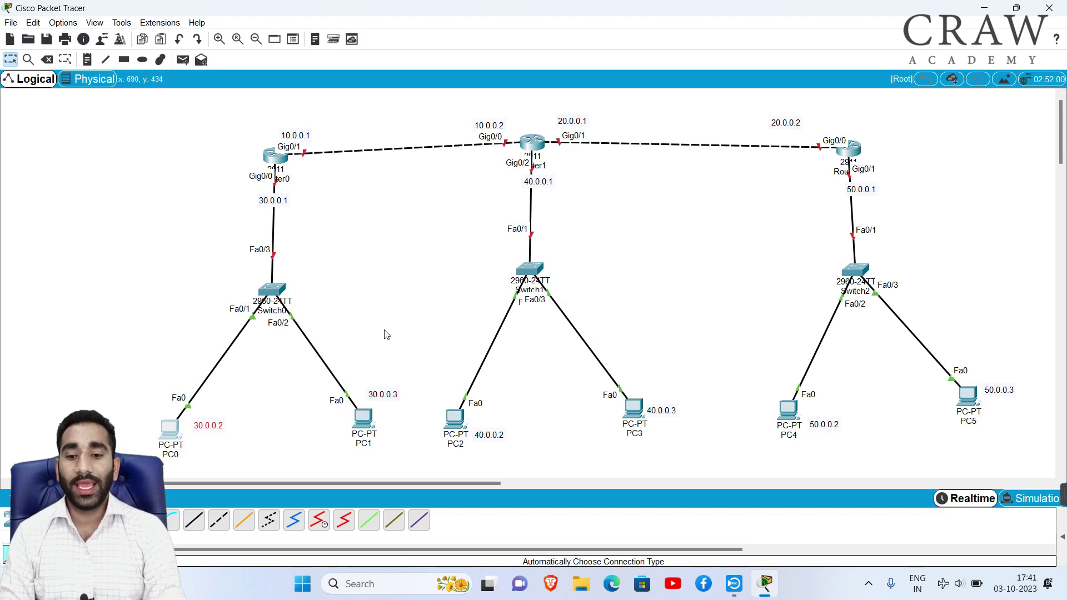
drag(384, 330, 281, 463)
drag(126, 372, 240, 454)
drag(448, 344, 332, 450)
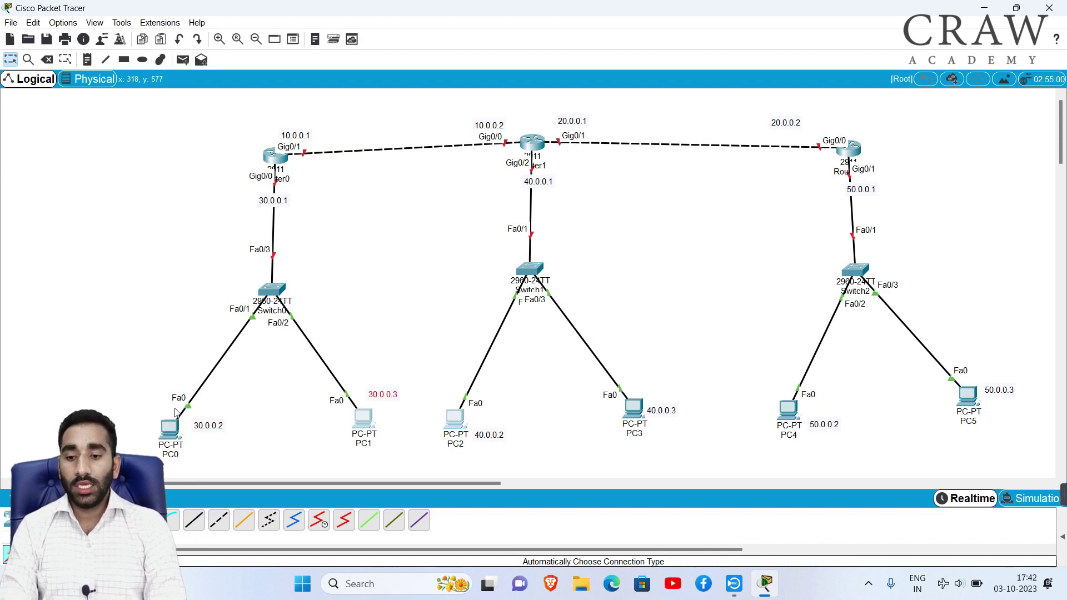
drag(117, 377, 232, 469)
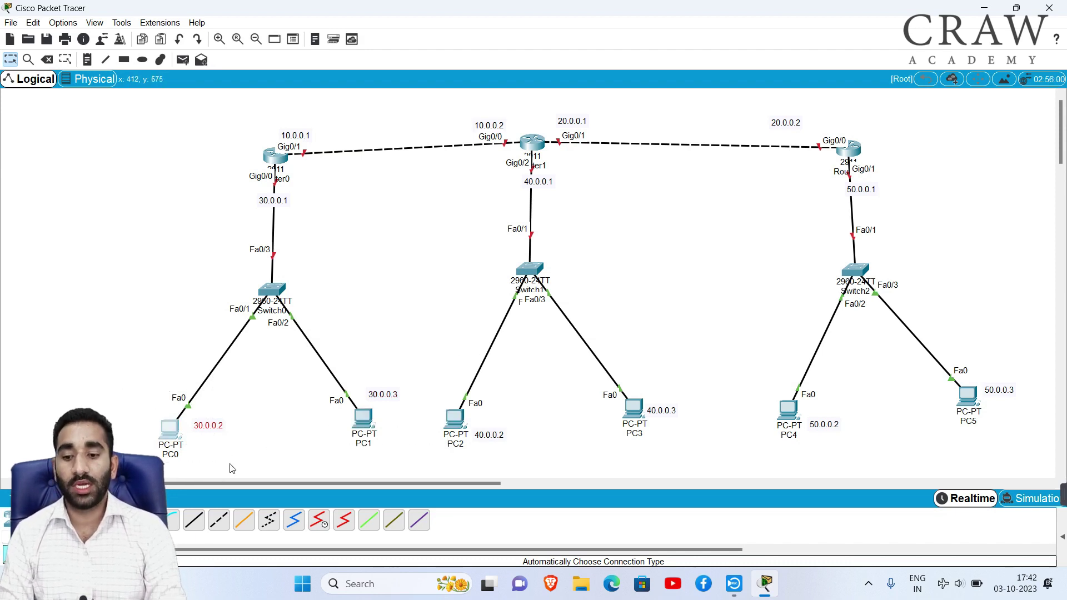
drag(103, 338, 733, 476)
drag(132, 363, 706, 455)
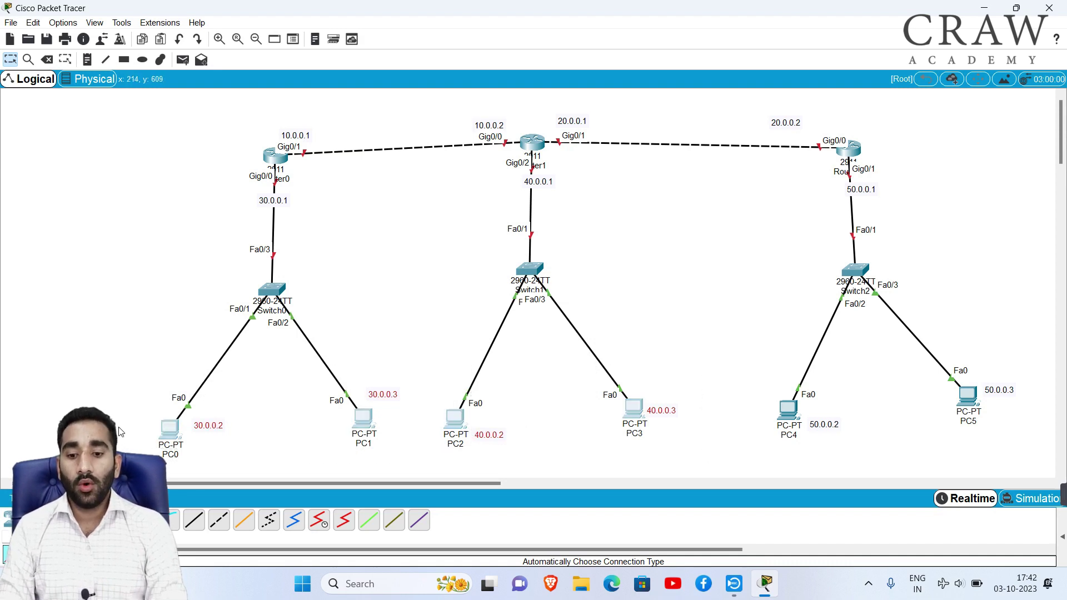
click(272, 384)
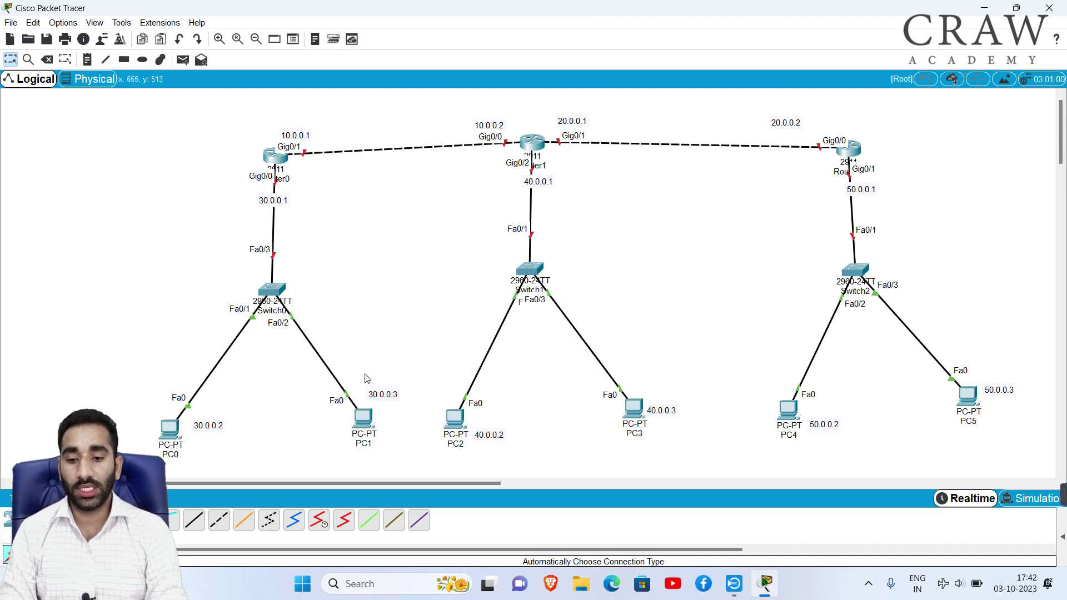
drag(423, 360, 349, 466)
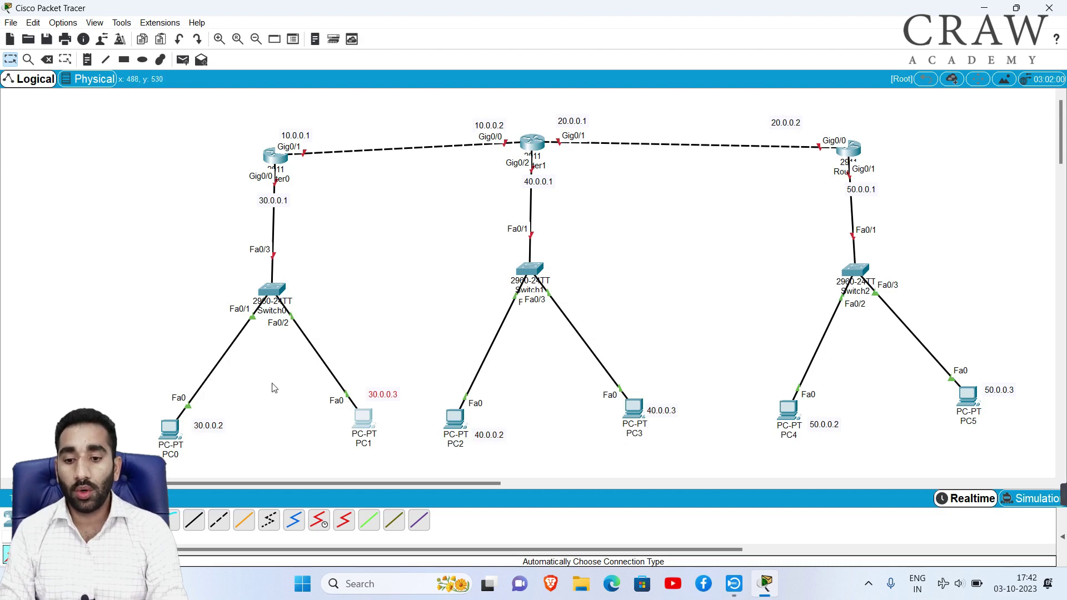
drag(272, 384, 1020, 448)
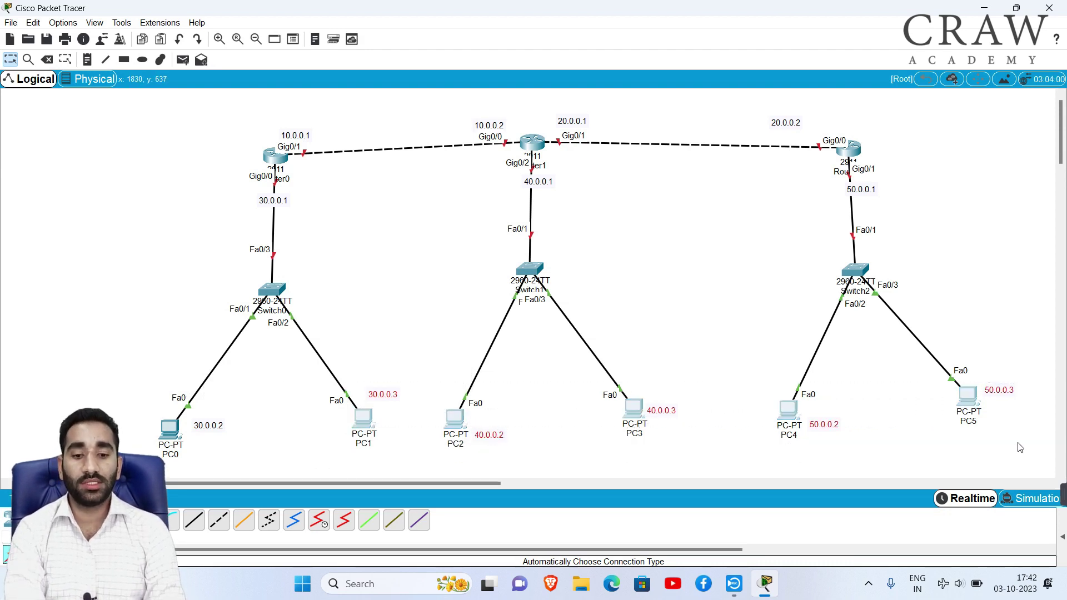
drag(414, 354, 681, 450)
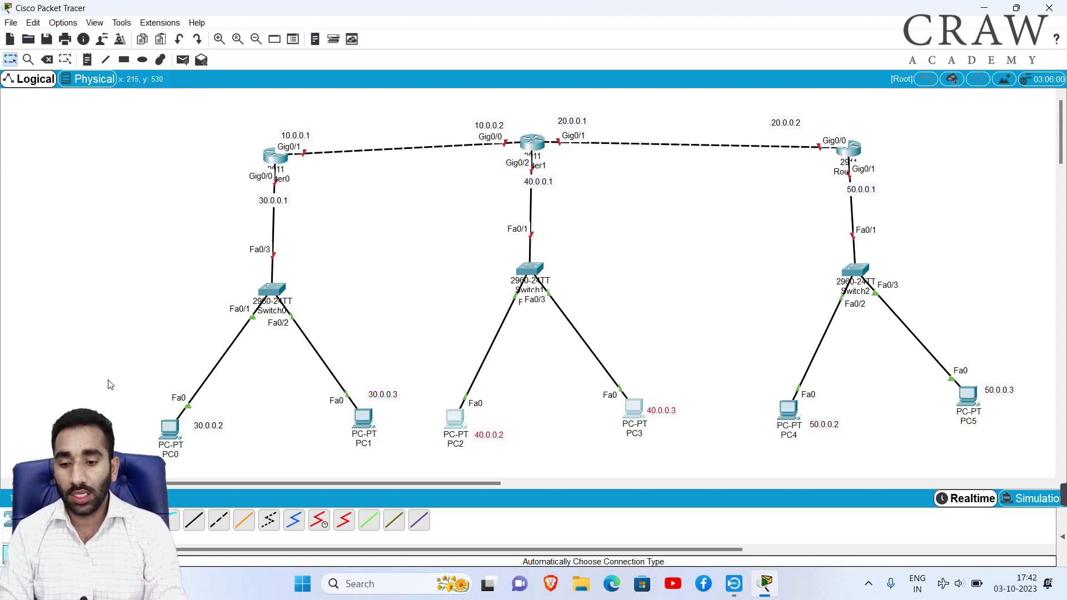
drag(90, 375, 755, 465)
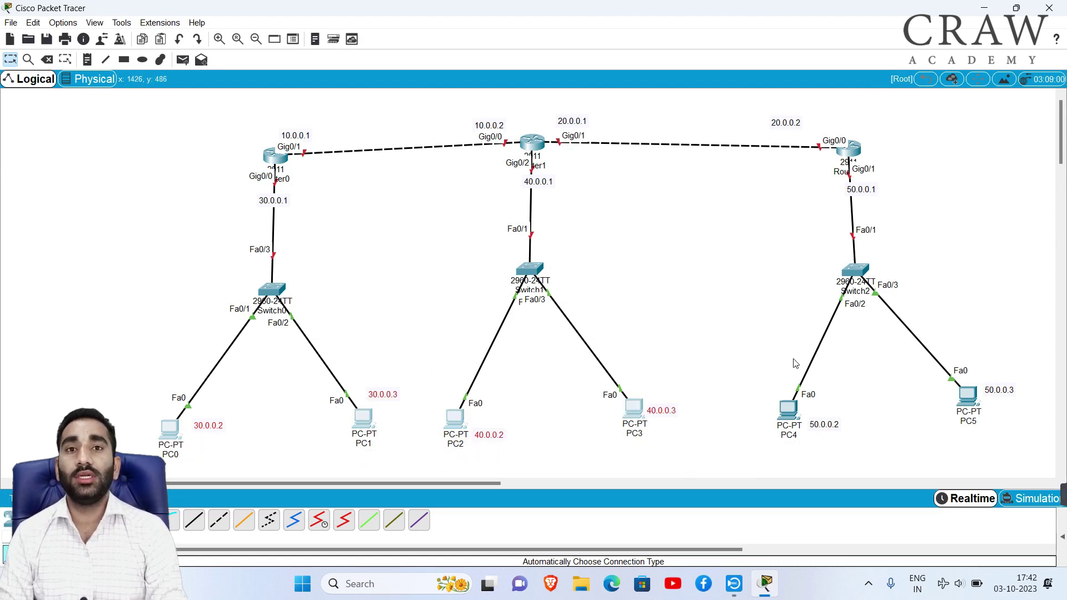
Step: Review PC0 against the PC4 and PC5 pair, the remaining PCs, and Router0 with its interface addresses
drag(137, 326, 264, 455)
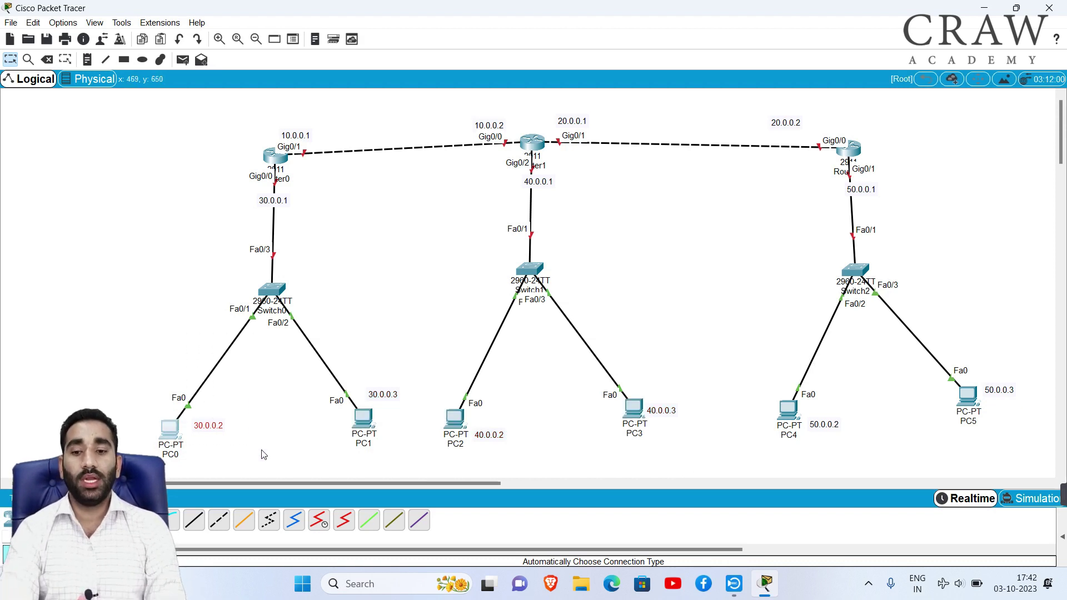
drag(104, 364, 232, 416)
drag(727, 329, 994, 458)
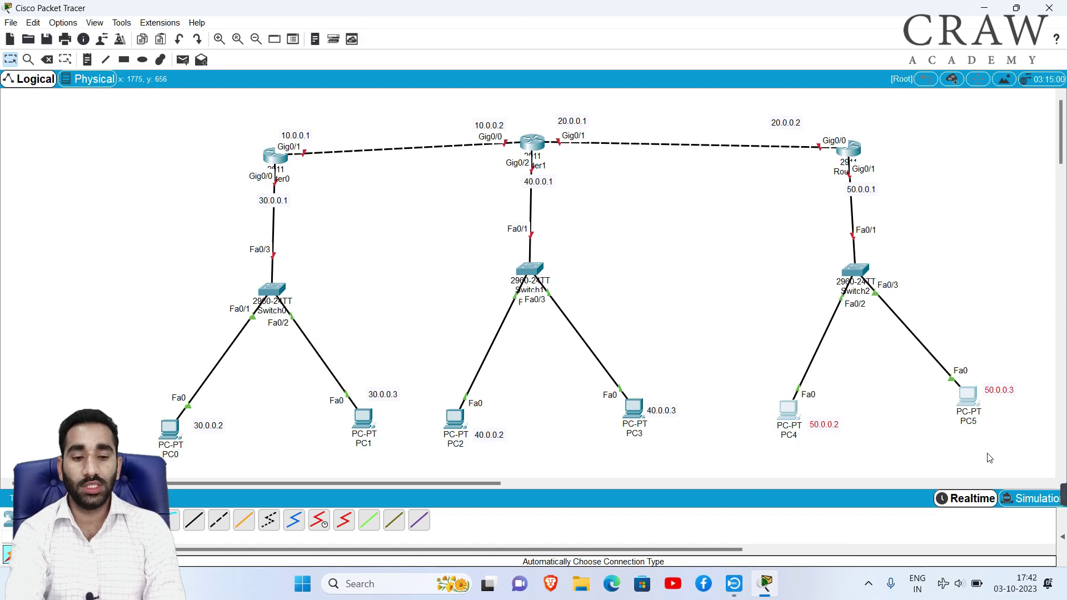
drag(101, 349, 694, 480)
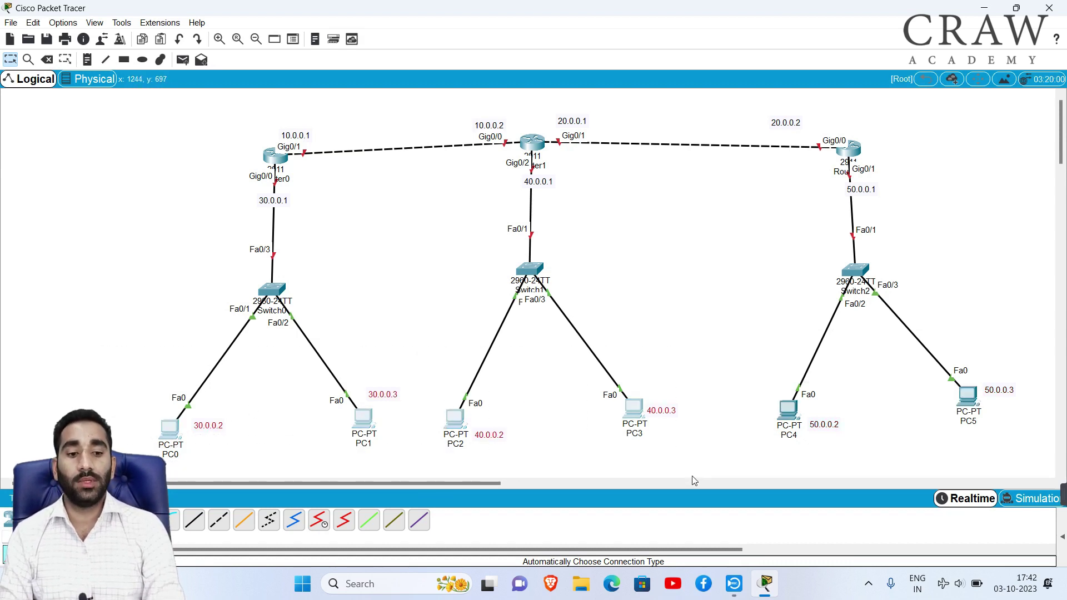
drag(720, 307, 1035, 429)
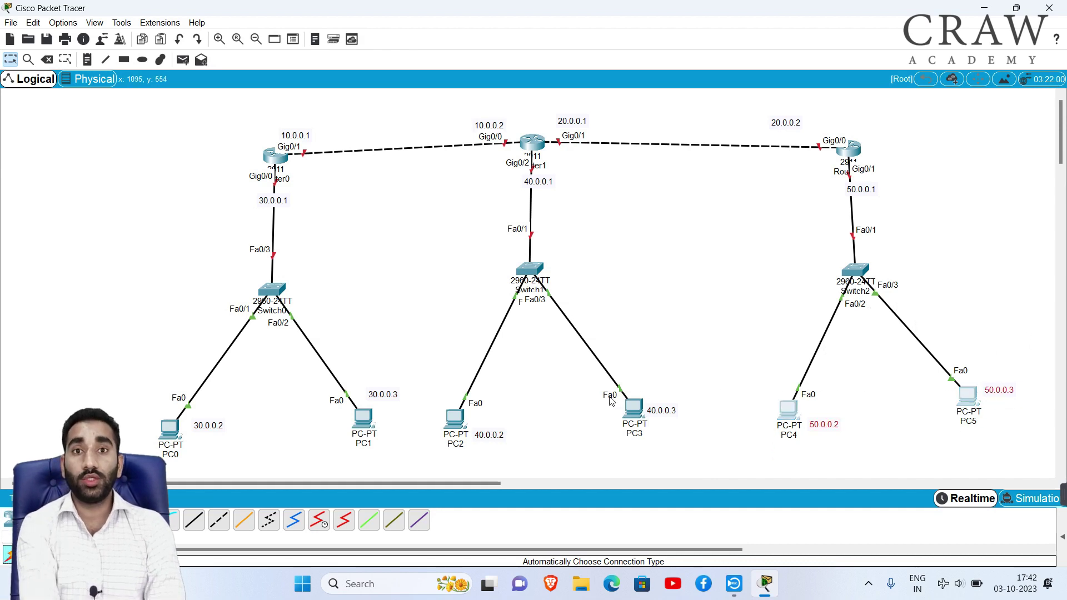
drag(268, 378, 1037, 478)
click(668, 224)
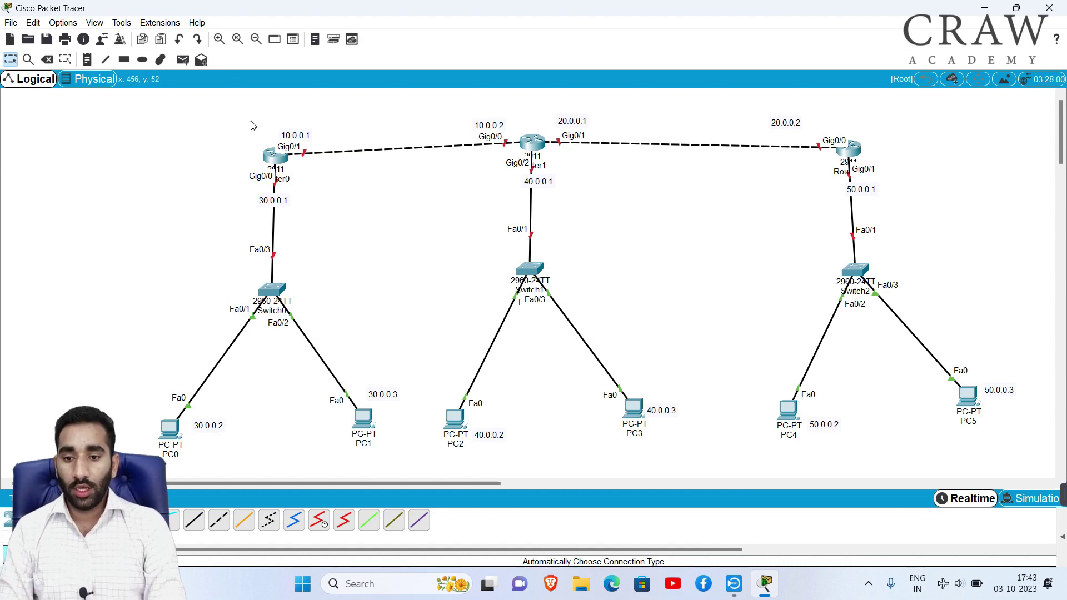
drag(200, 127, 489, 252)
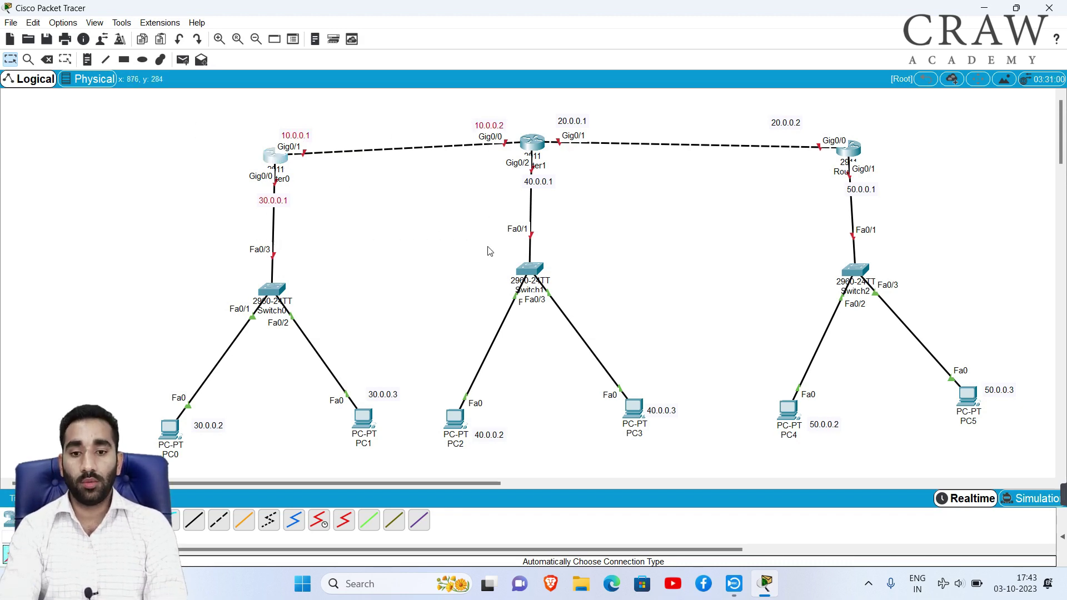
drag(131, 382, 453, 477)
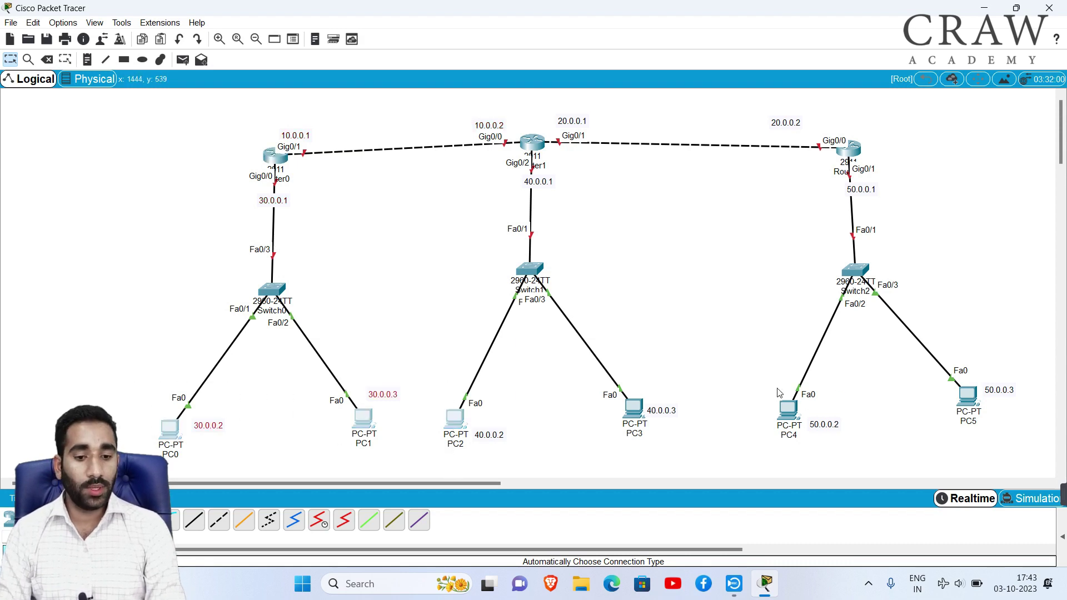
drag(32, 339, 999, 474)
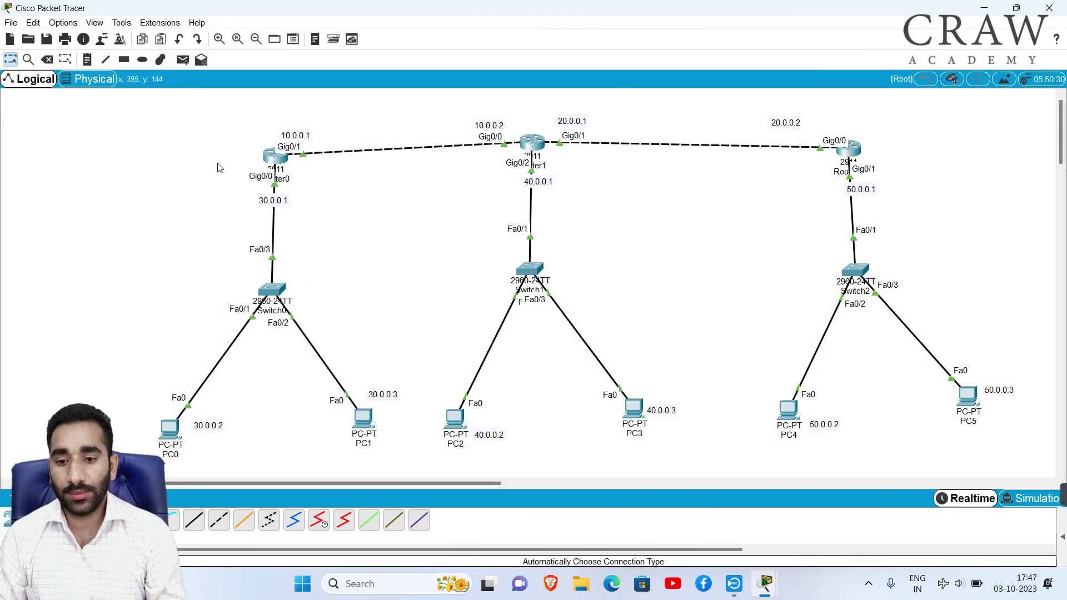
Step: Examine the routers and switches, the PCs from PC0 to PC5, and Router2, which serves PC4 and PC5
drag(198, 146, 709, 343)
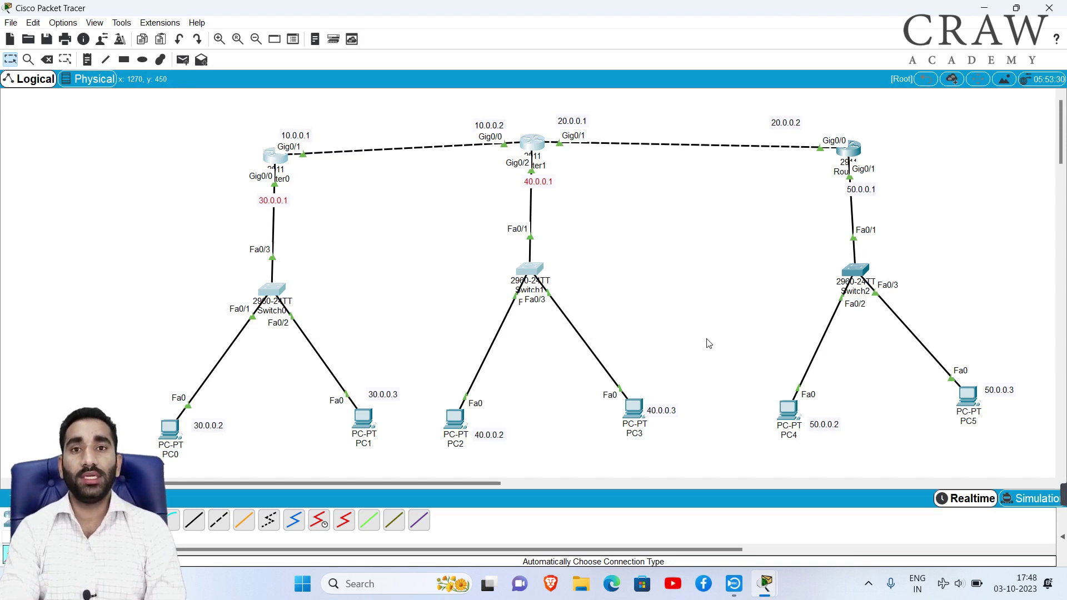
click(252, 418)
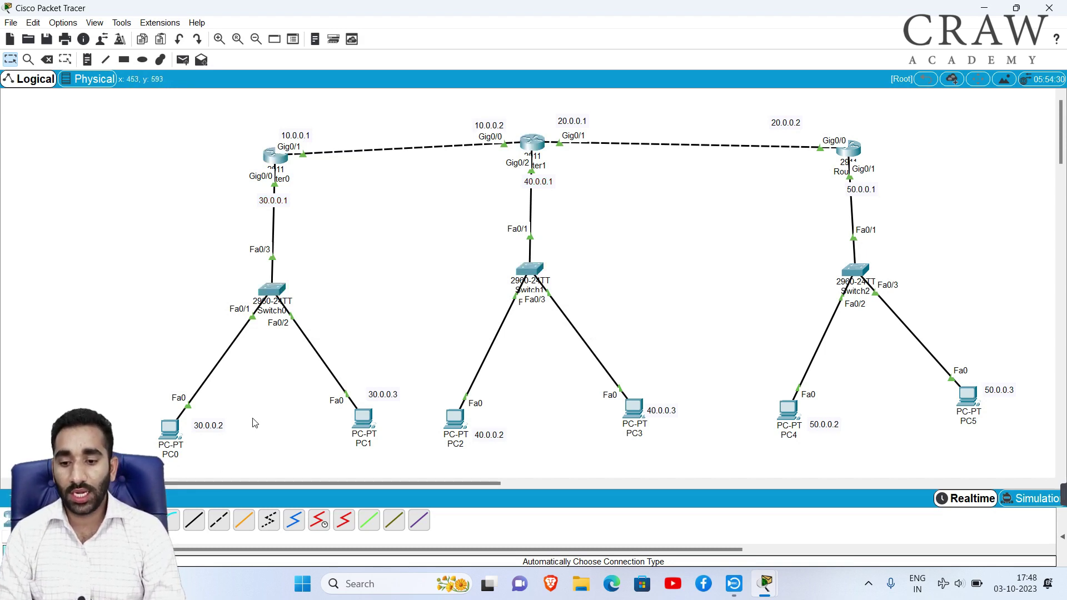
drag(127, 382, 715, 459)
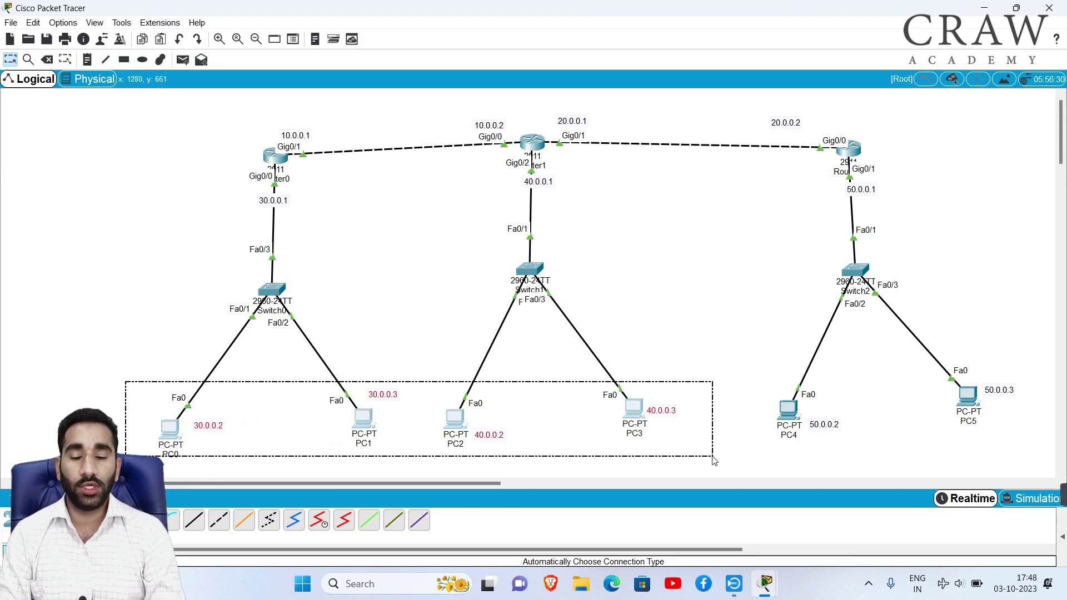
drag(714, 346, 1003, 443)
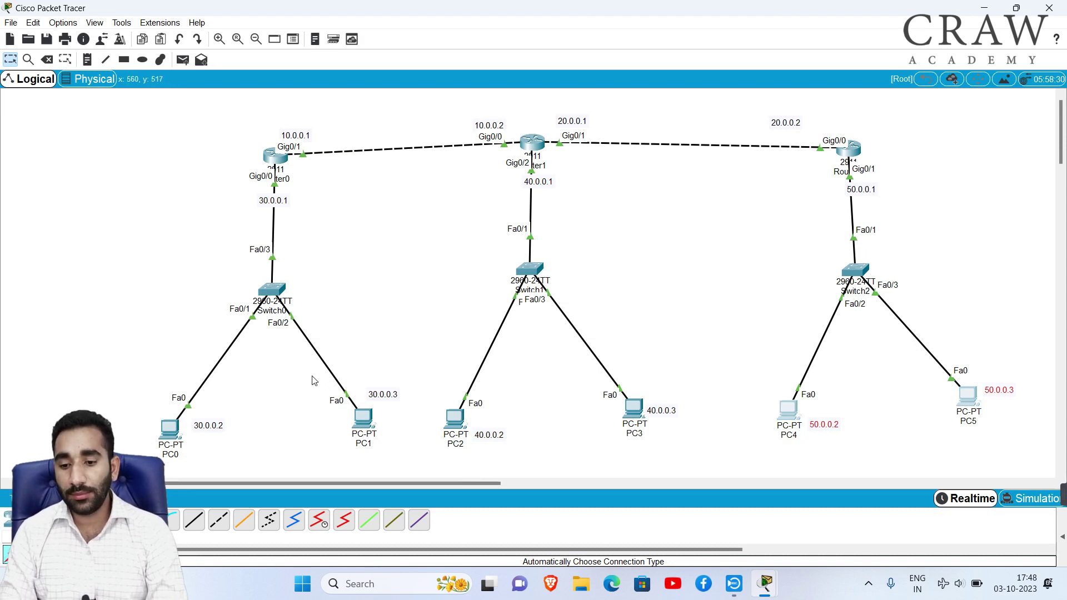
drag(279, 375, 1049, 457)
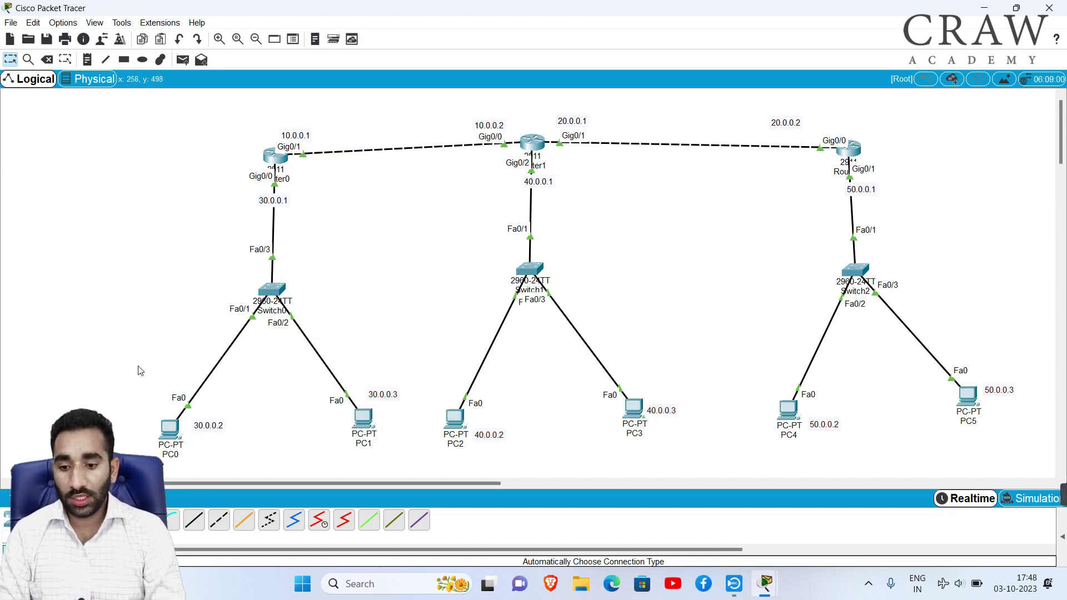
drag(112, 372, 275, 464)
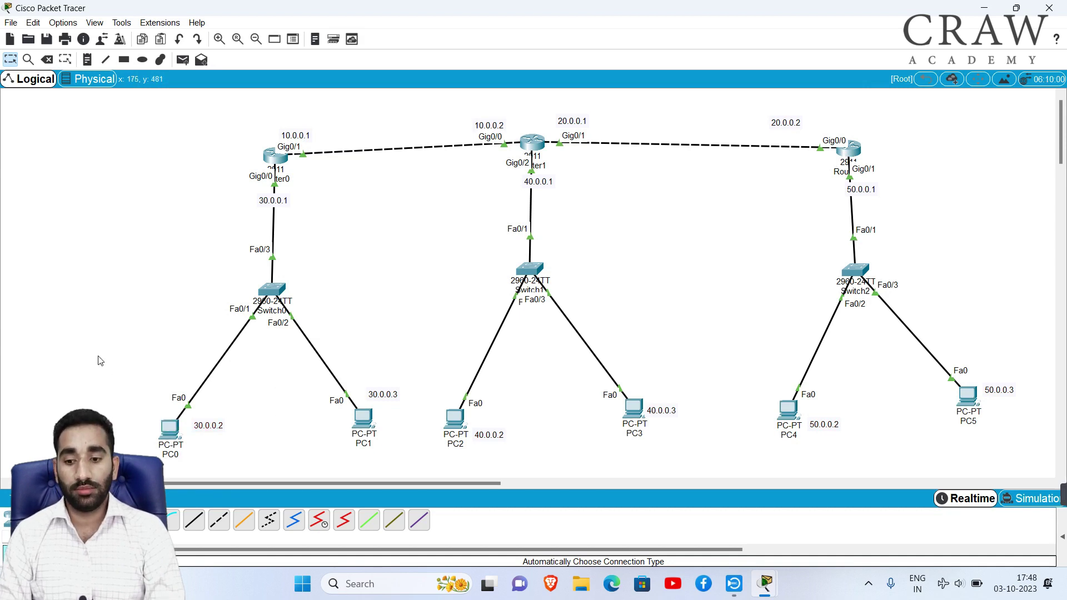
drag(97, 355, 270, 475)
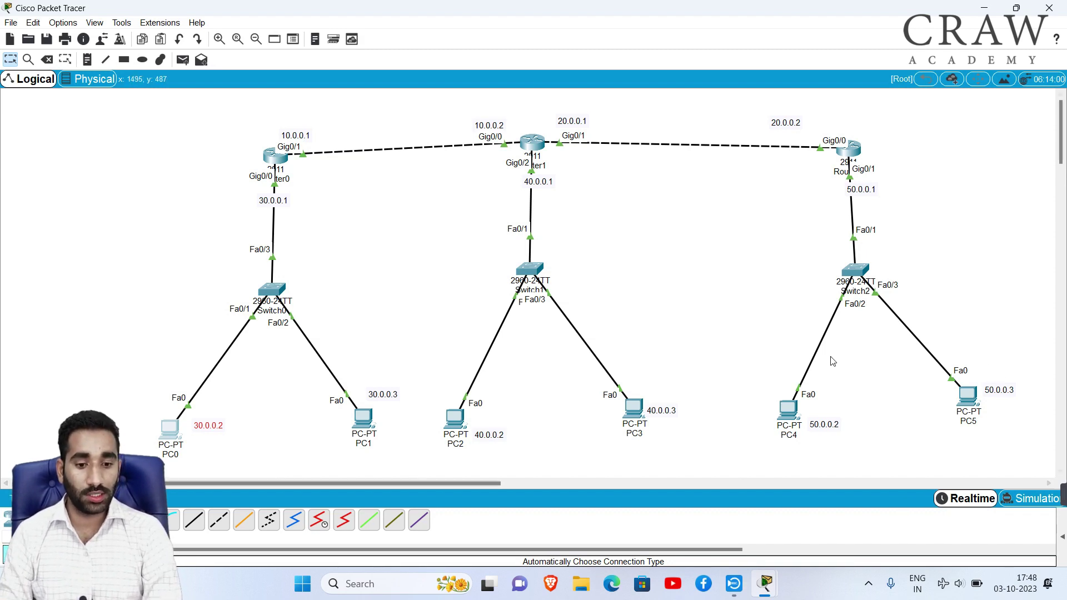
drag(724, 340, 1056, 498)
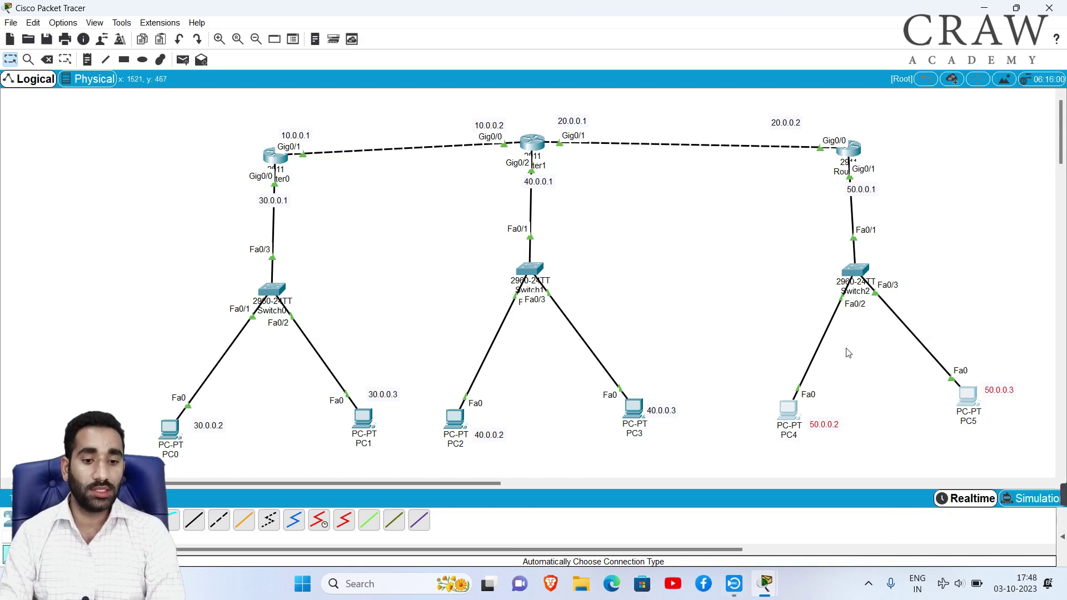
drag(742, 310, 985, 456)
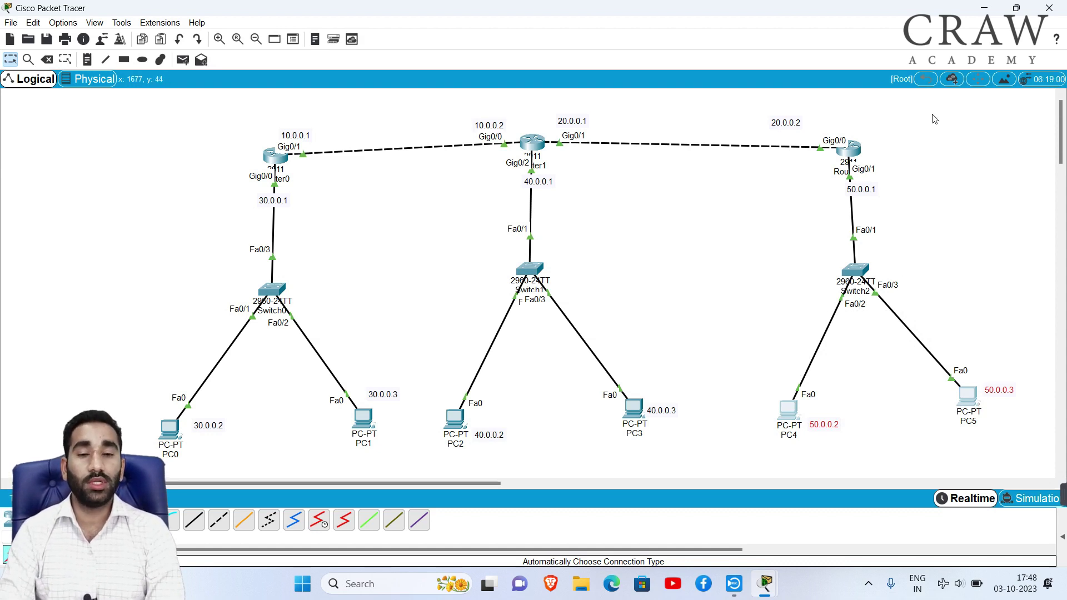
drag(891, 124, 802, 181)
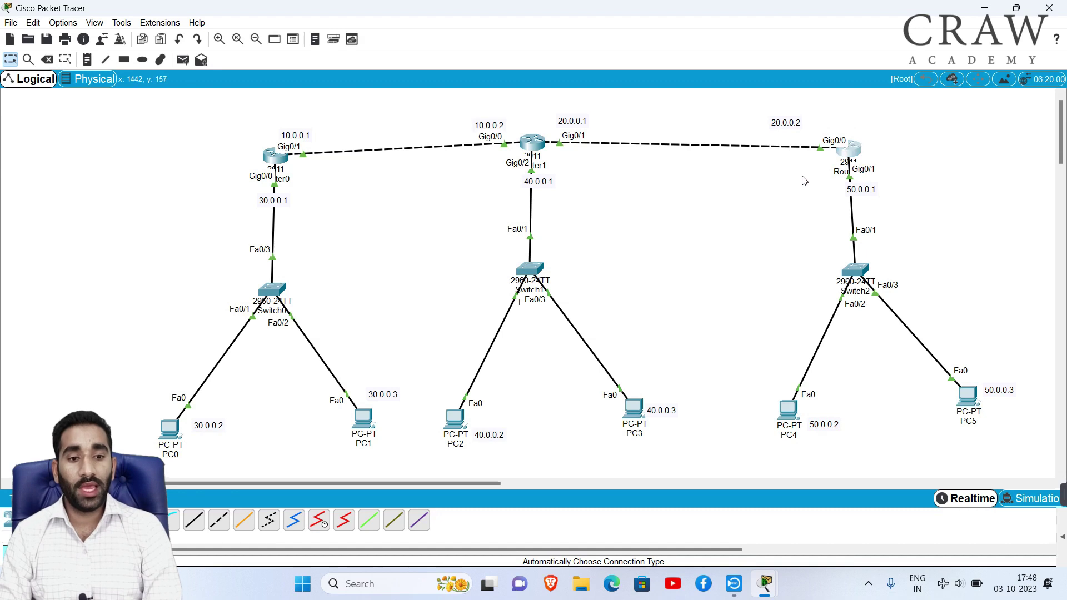
Step: Open Router2's command line, widen its window and begin an access-list command in global configuration mode
click(852, 148)
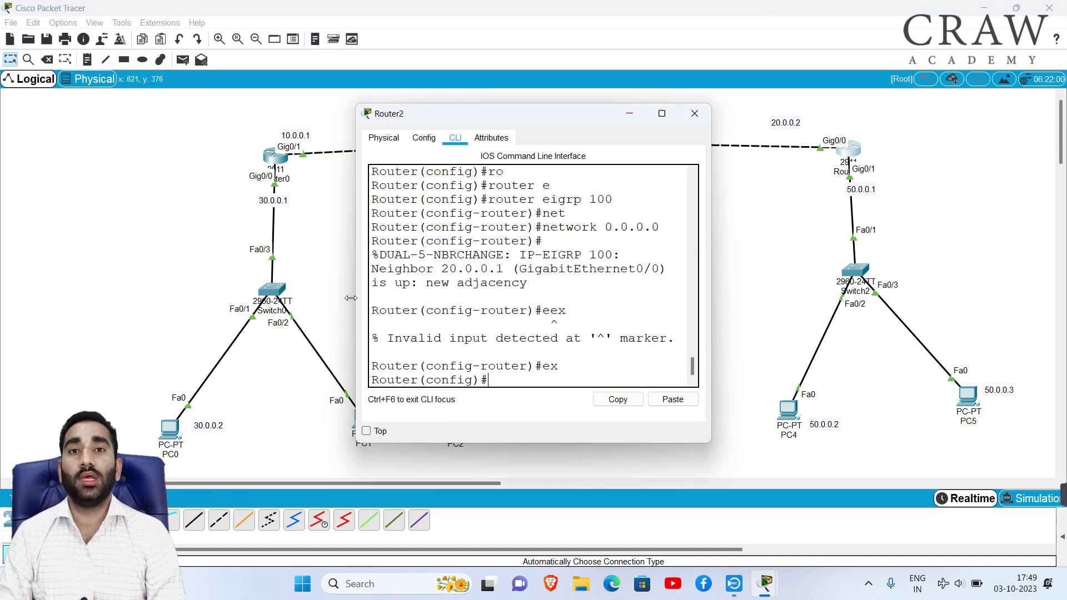
drag(352, 298, 171, 298)
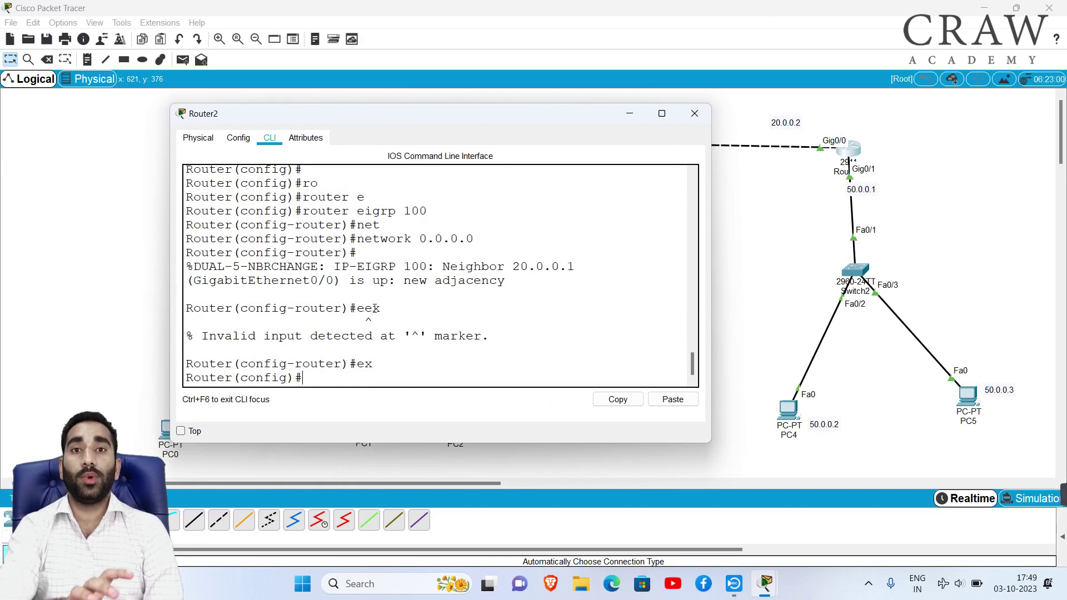
key(Return)
key(Return)
key(Return)
text(ac)
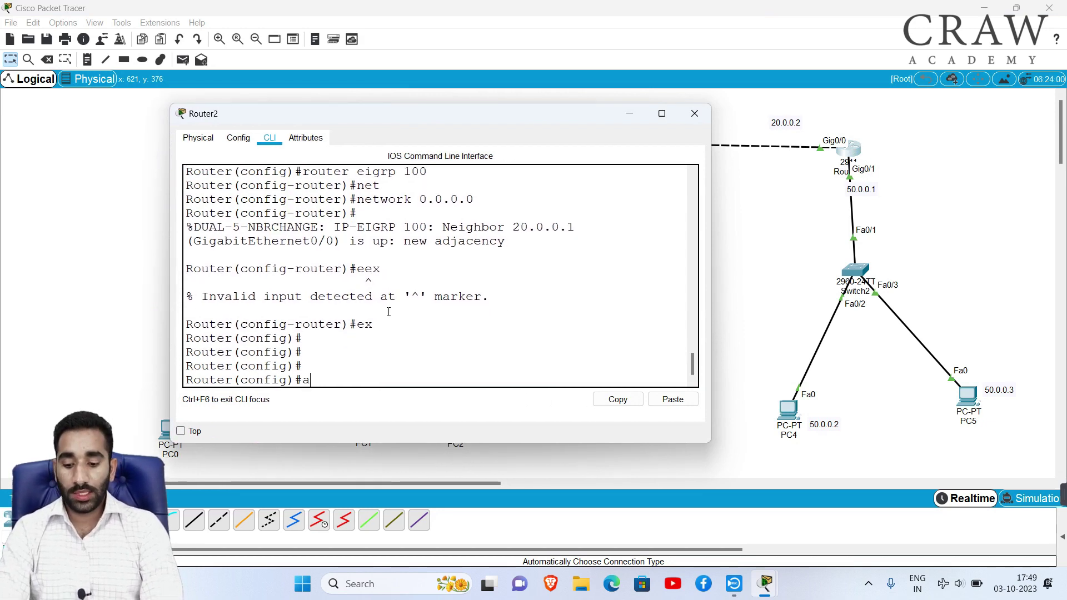
key(Tab)
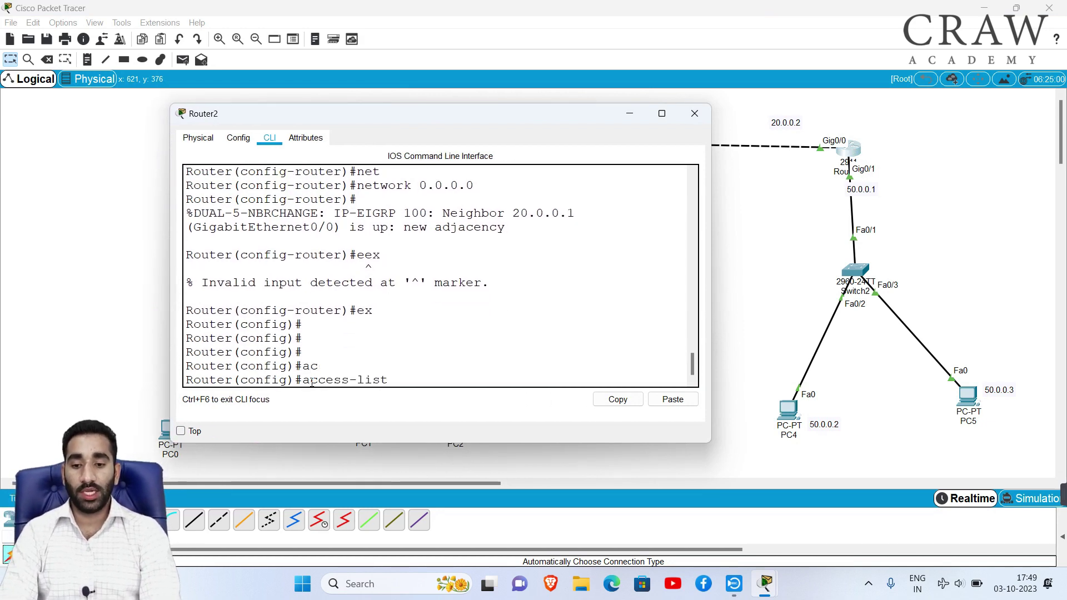
Step: Request help for the access-list command and examine the number ranges for standard and extended IP lists
drag(304, 381, 415, 381)
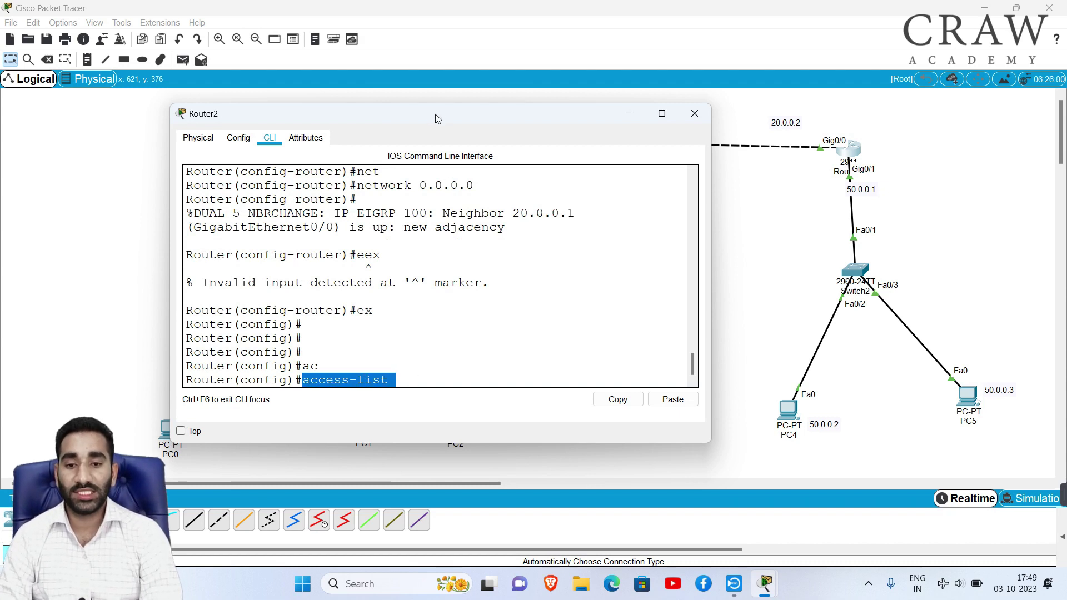
drag(435, 119, 513, 131)
click(514, 385)
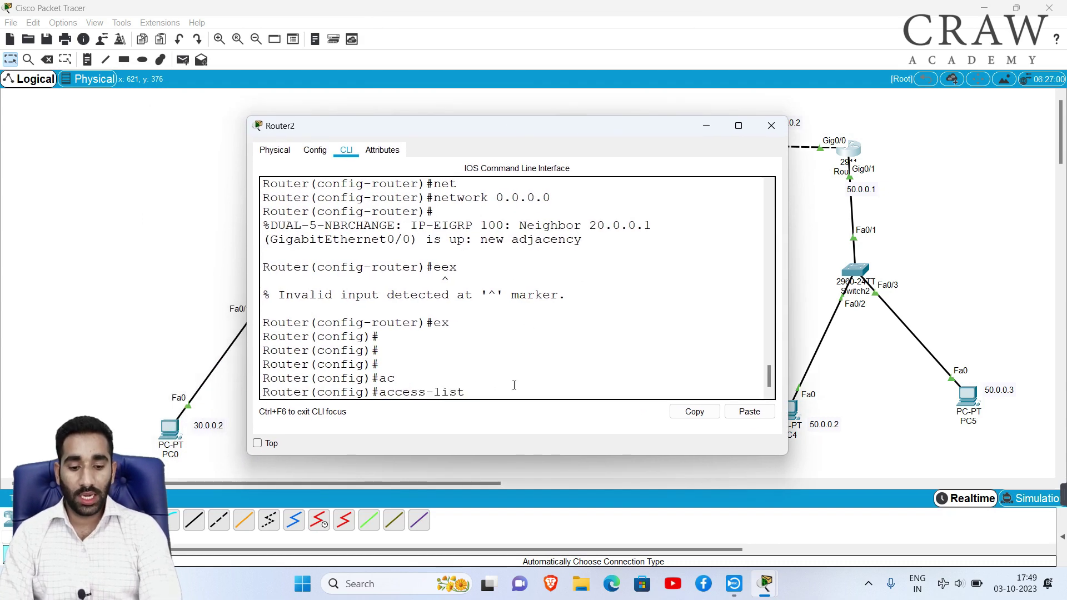
text(?)
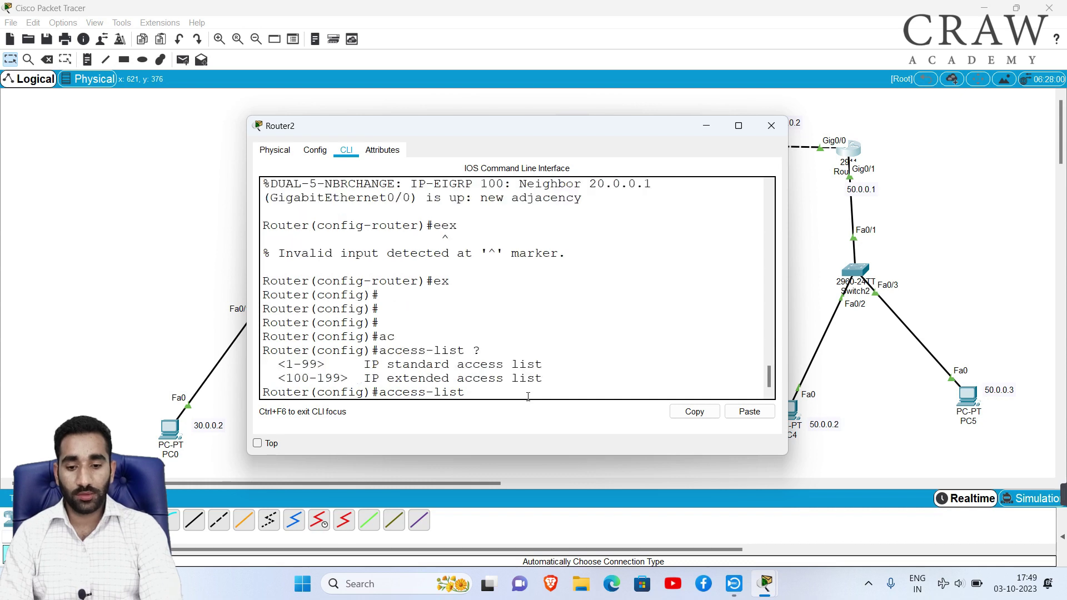
drag(280, 364, 350, 383)
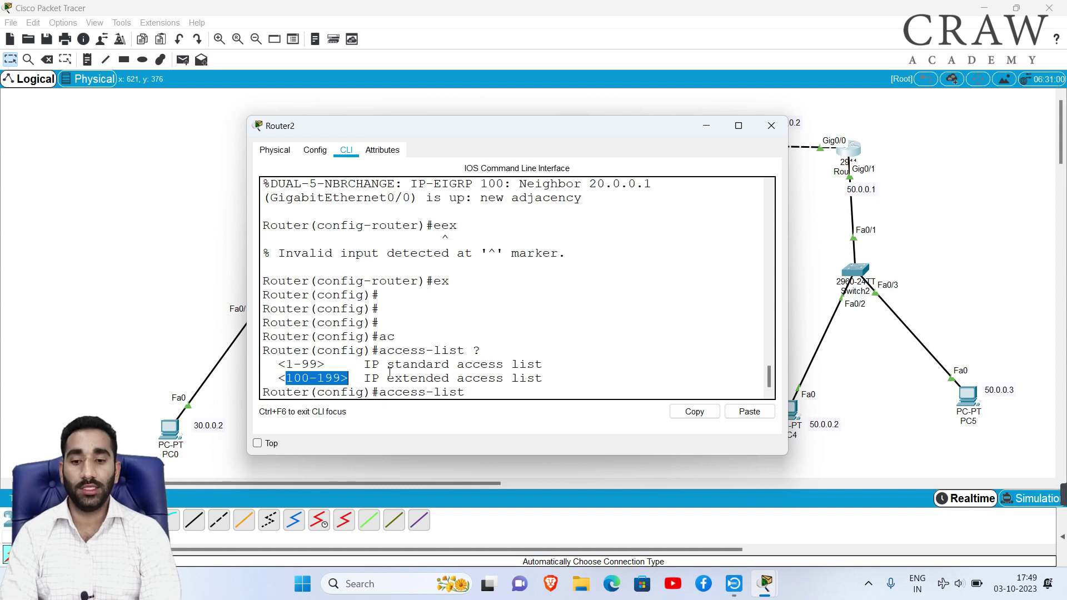
click(329, 365)
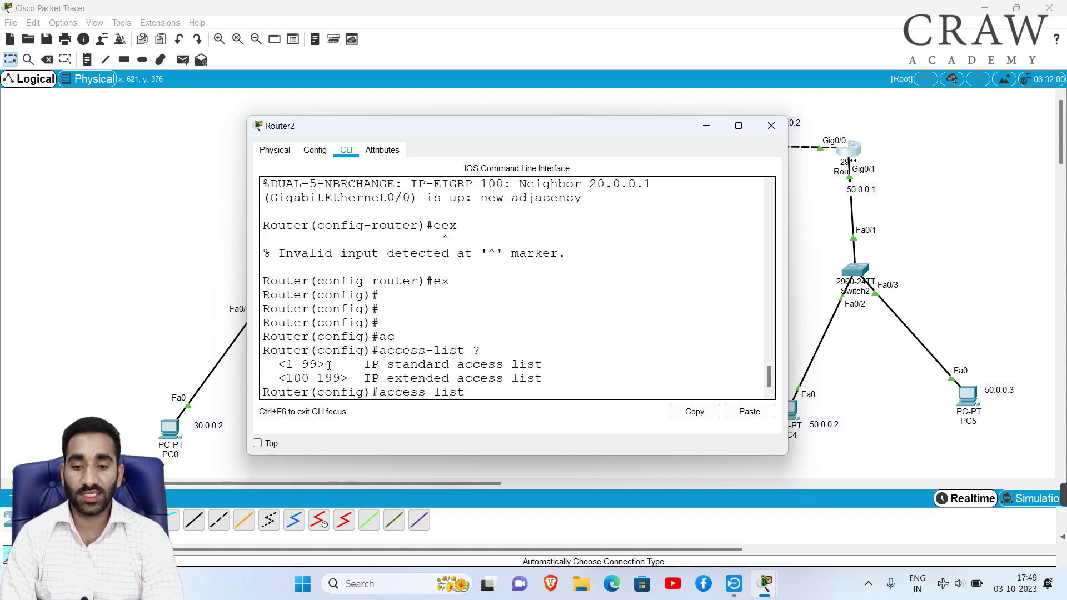
drag(357, 365, 492, 362)
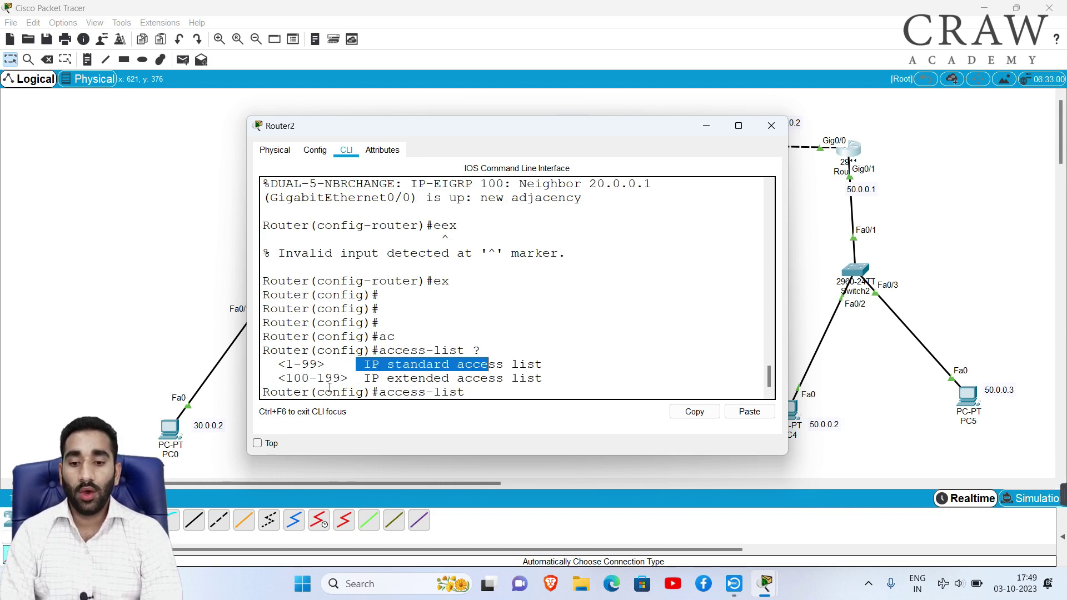
drag(345, 378, 438, 378)
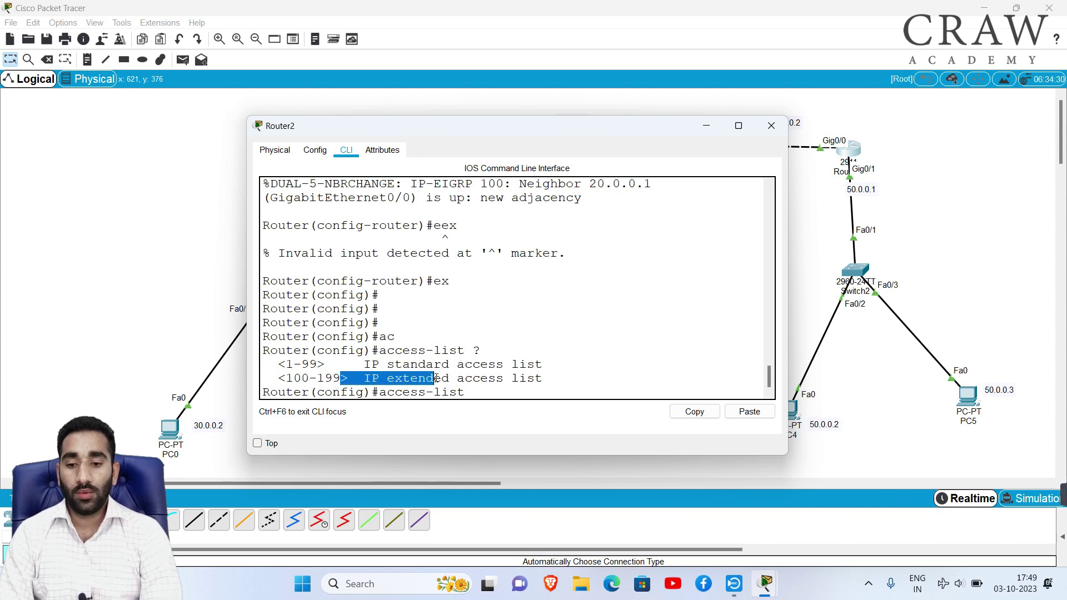
click(601, 377)
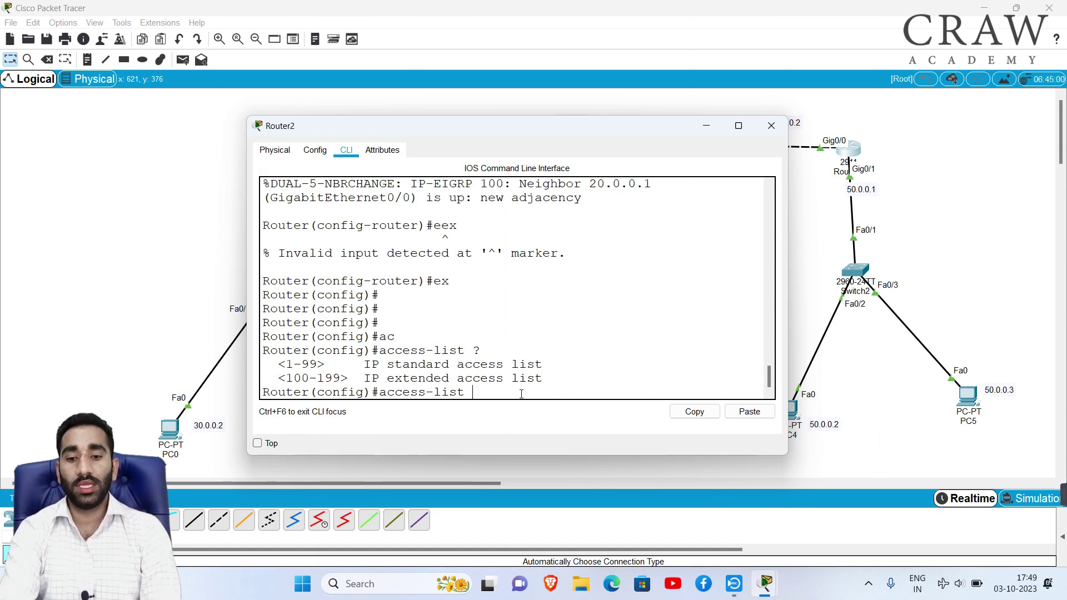
drag(293, 364, 348, 371)
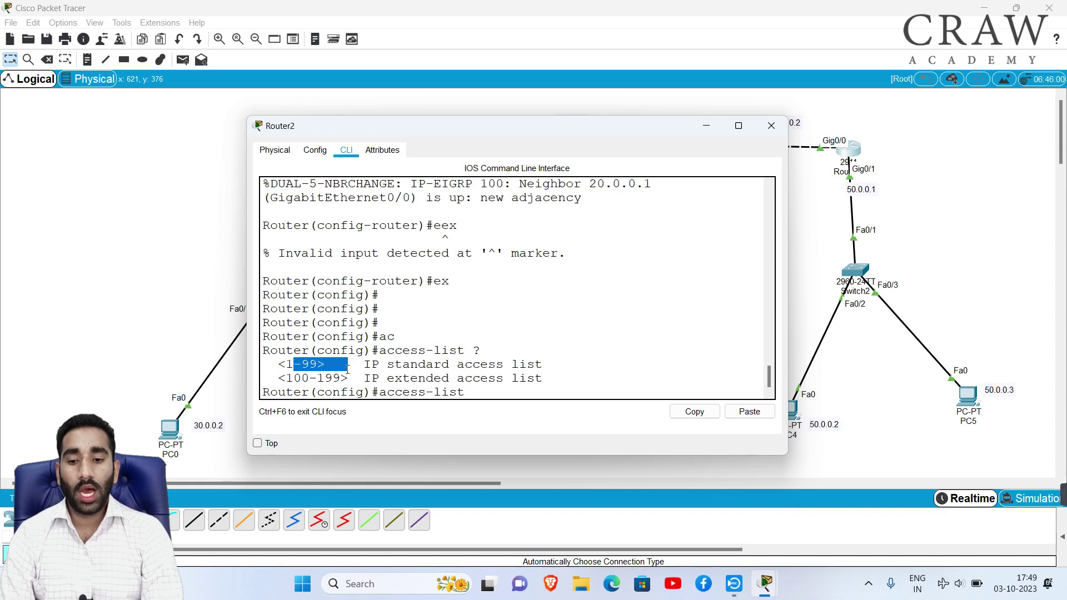
click(509, 399)
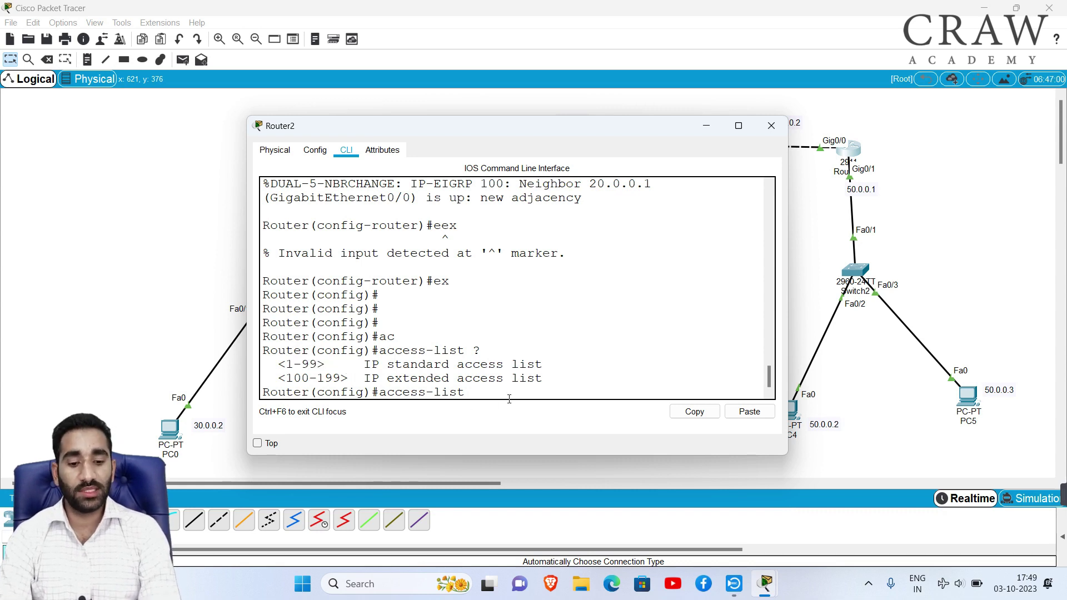
Step: Use number 50 with the deny action for the access list, requesting help on the actions and source options
text(50 ?)
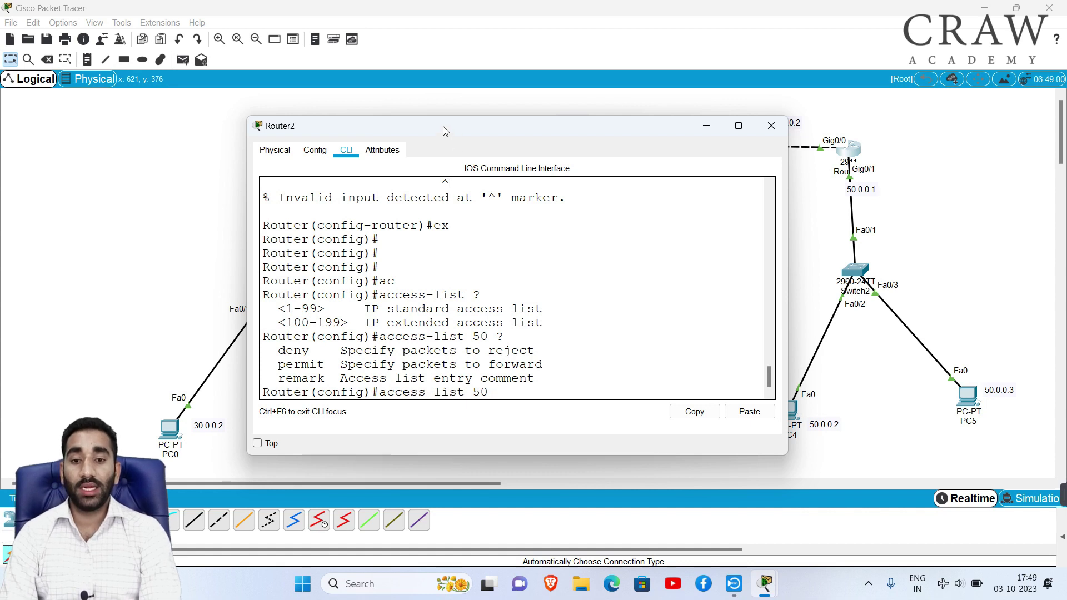
drag(443, 126, 581, 206)
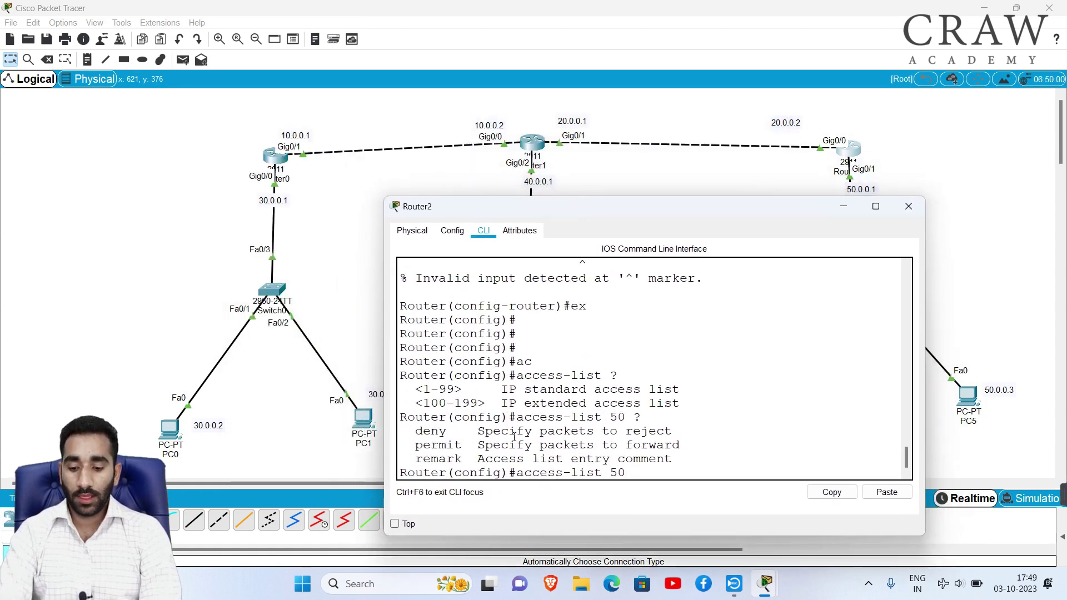
text(d)
key(Tab)
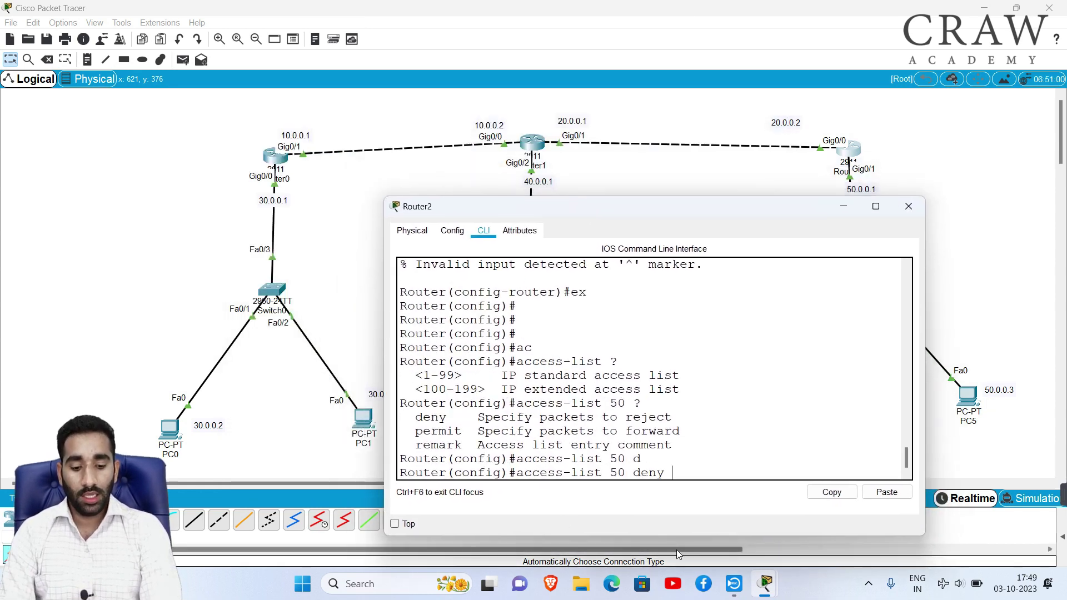
text(?)
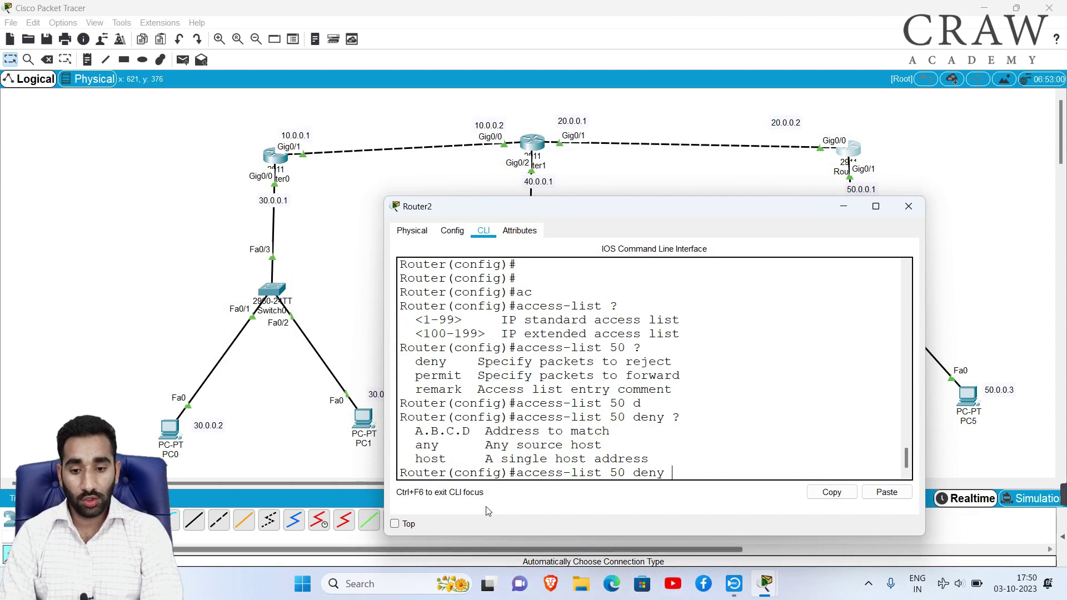
Step: Complete the access list 50 entry so that it denies host 30.0.0.2, the address of PC0
text(h)
key(Tab)
text(?)
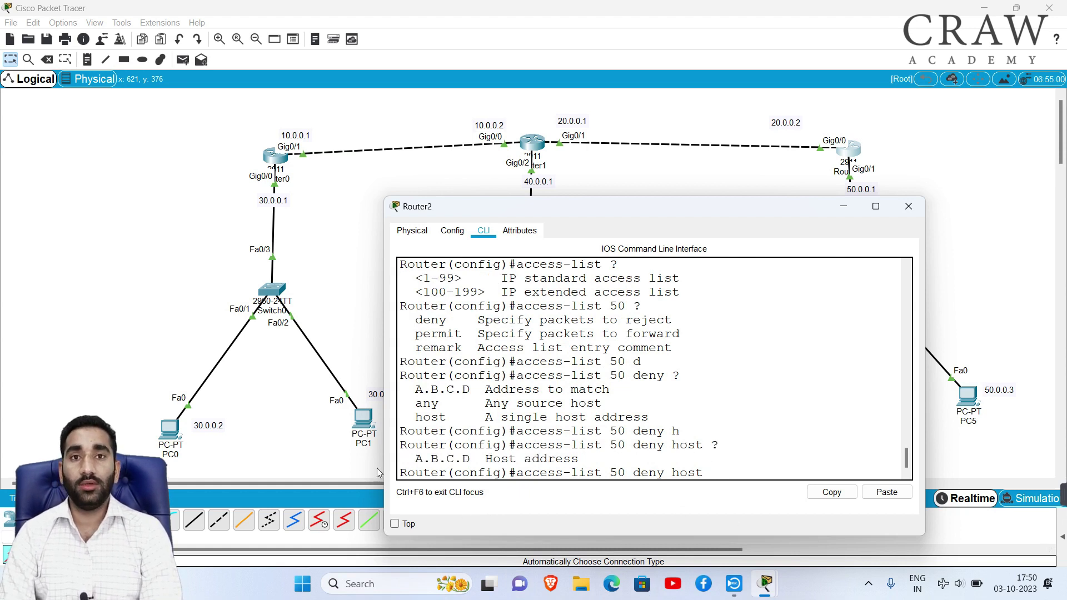
drag(160, 380, 232, 460)
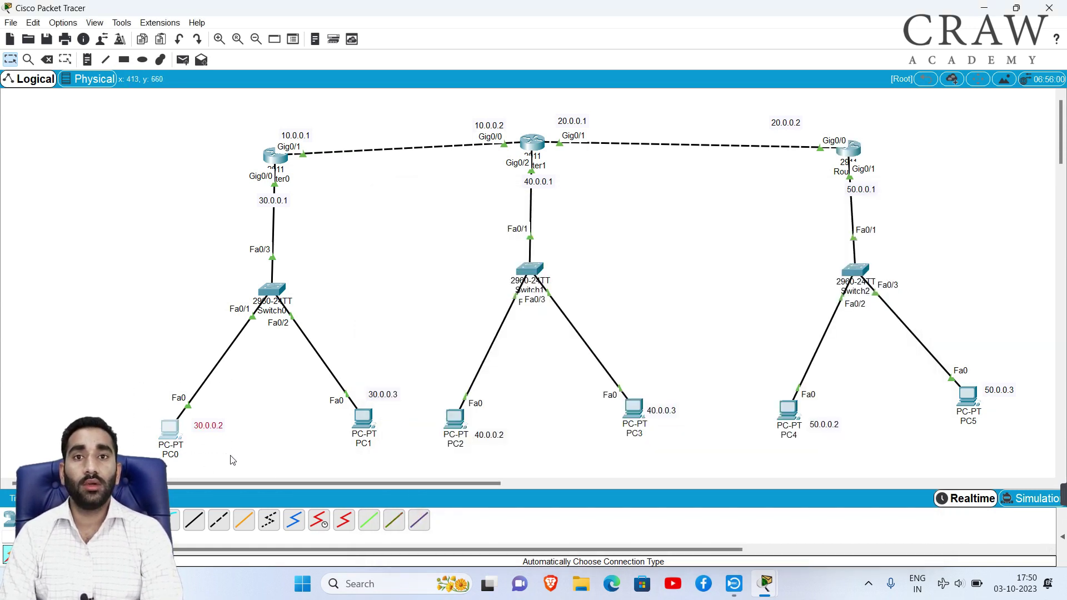
click(848, 149)
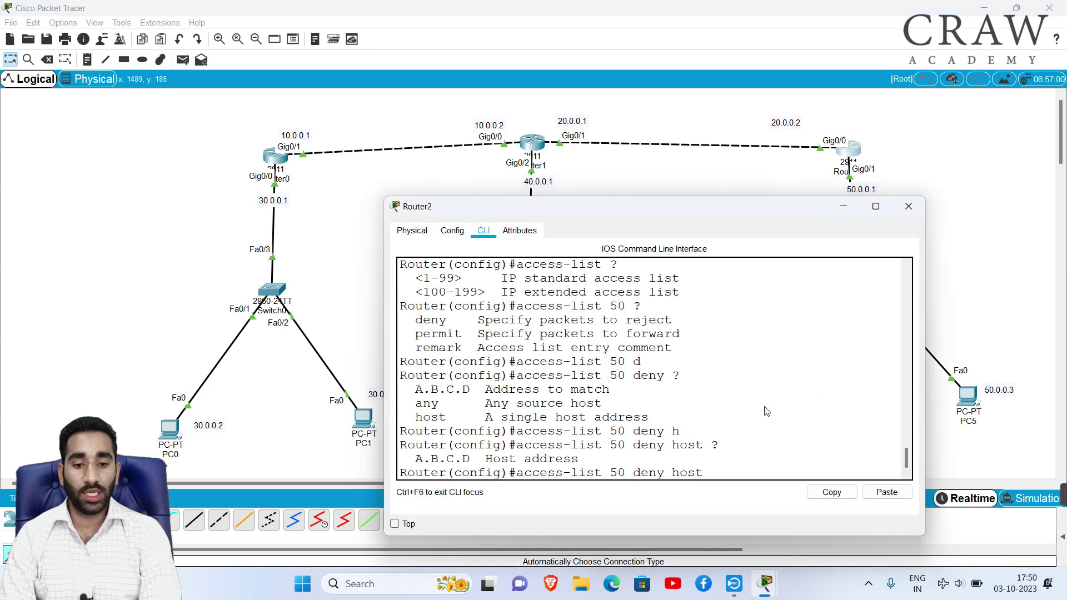
text(30.0.0.)
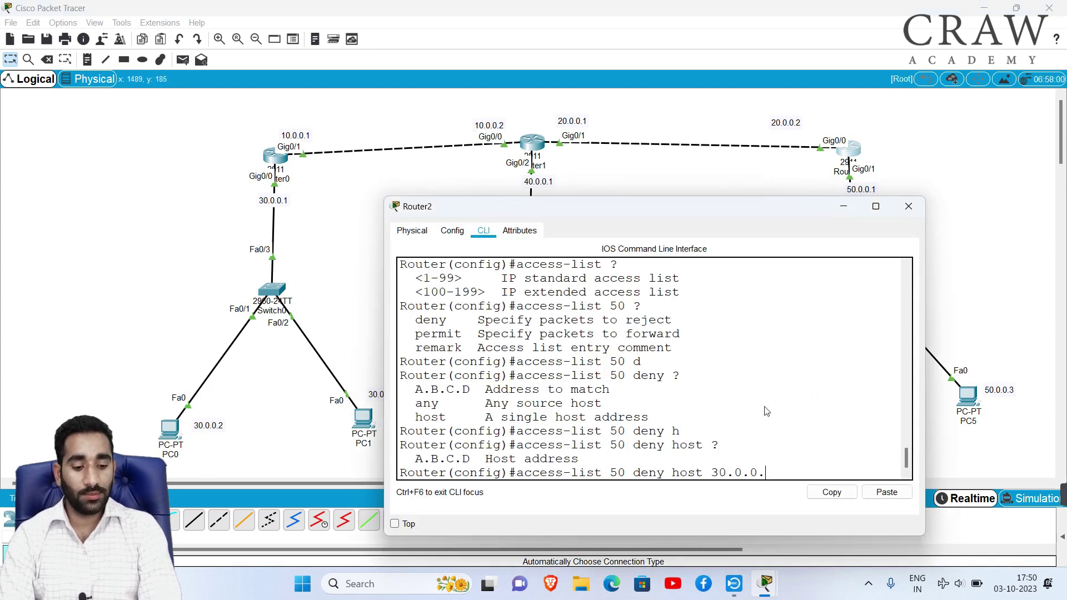
text(2)
key(Return)
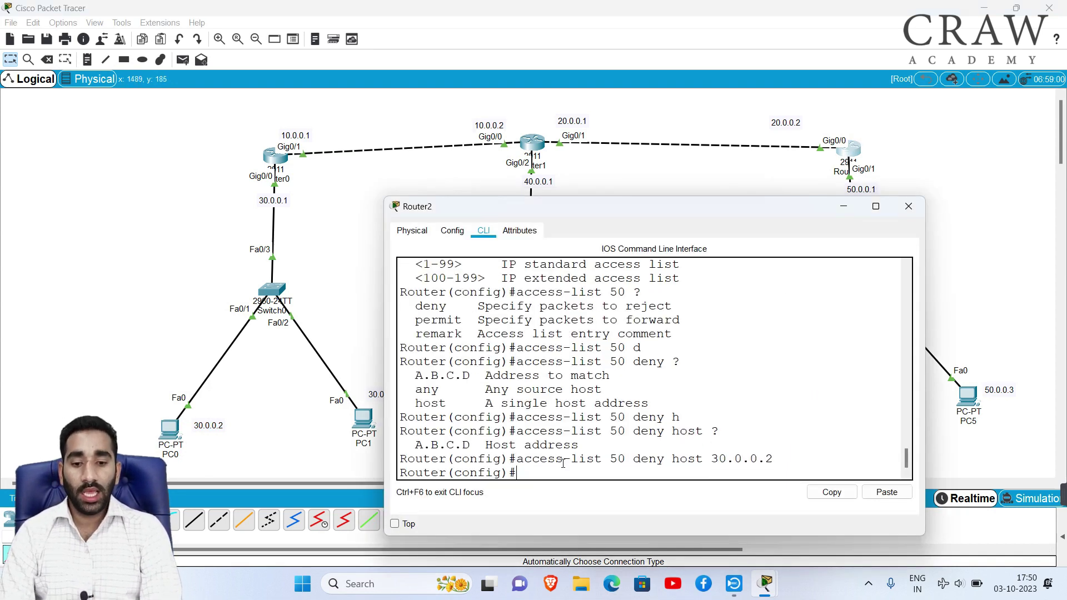
Step: Review the deny entry for host 30.0.0.2 against PC0 and its address label in the topology
drag(563, 460, 800, 457)
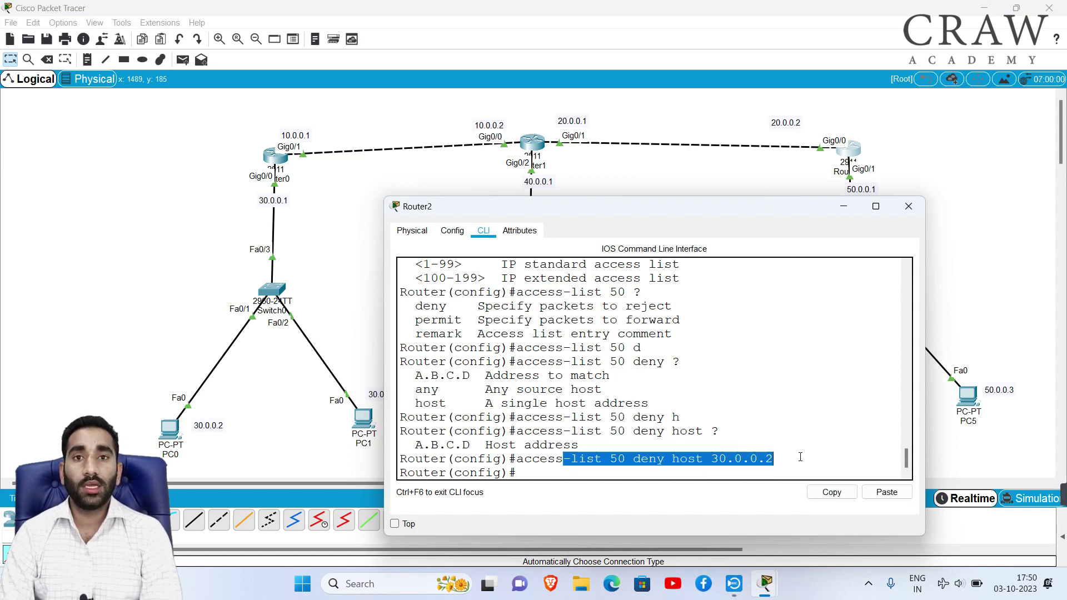
click(801, 457)
drag(588, 459, 783, 462)
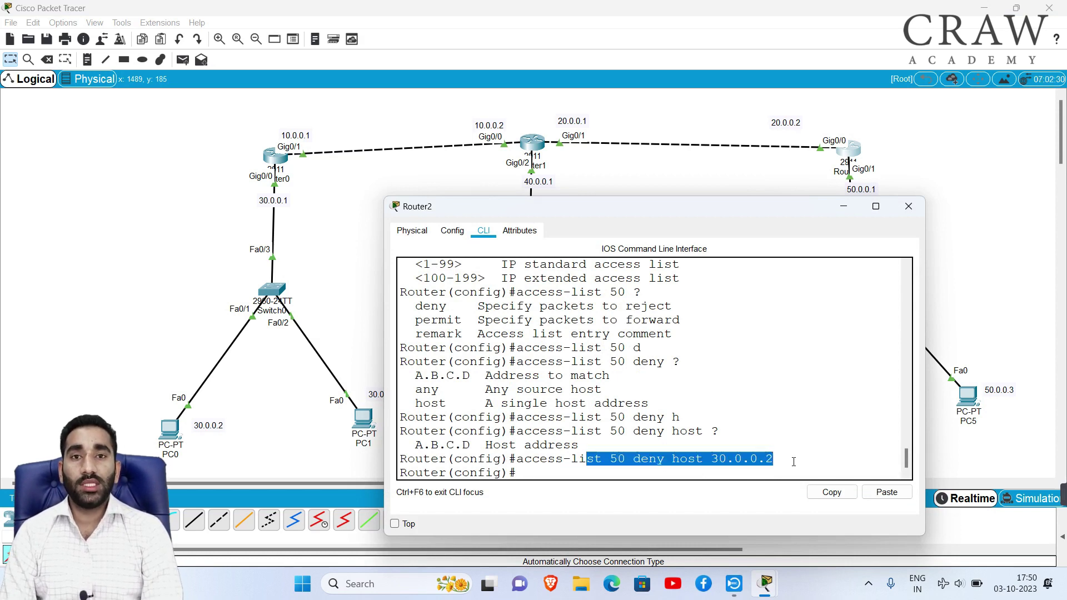
click(236, 395)
drag(114, 354, 258, 445)
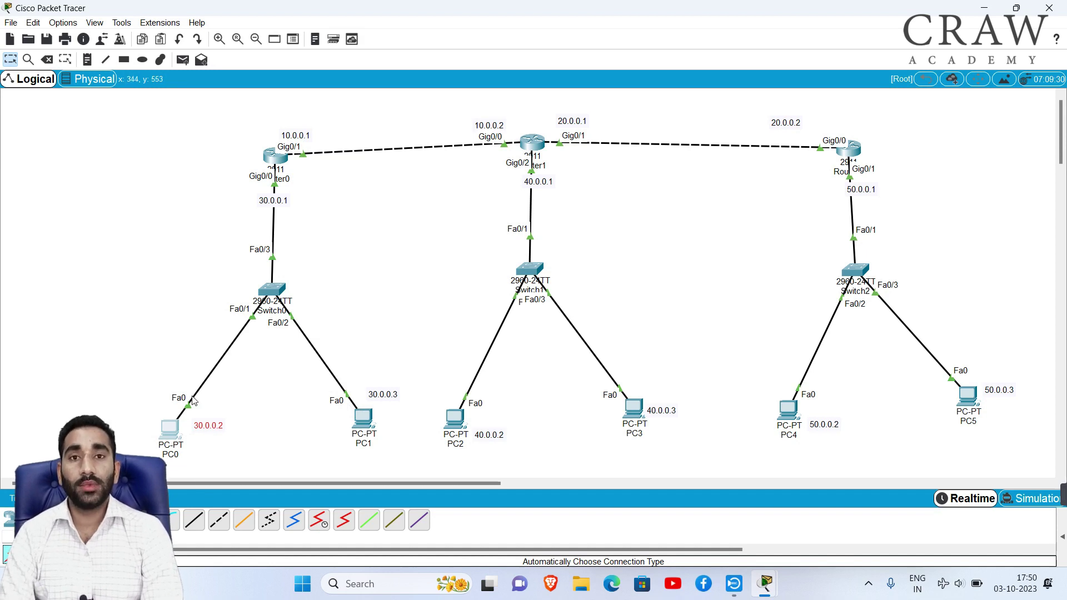
drag(95, 363, 256, 456)
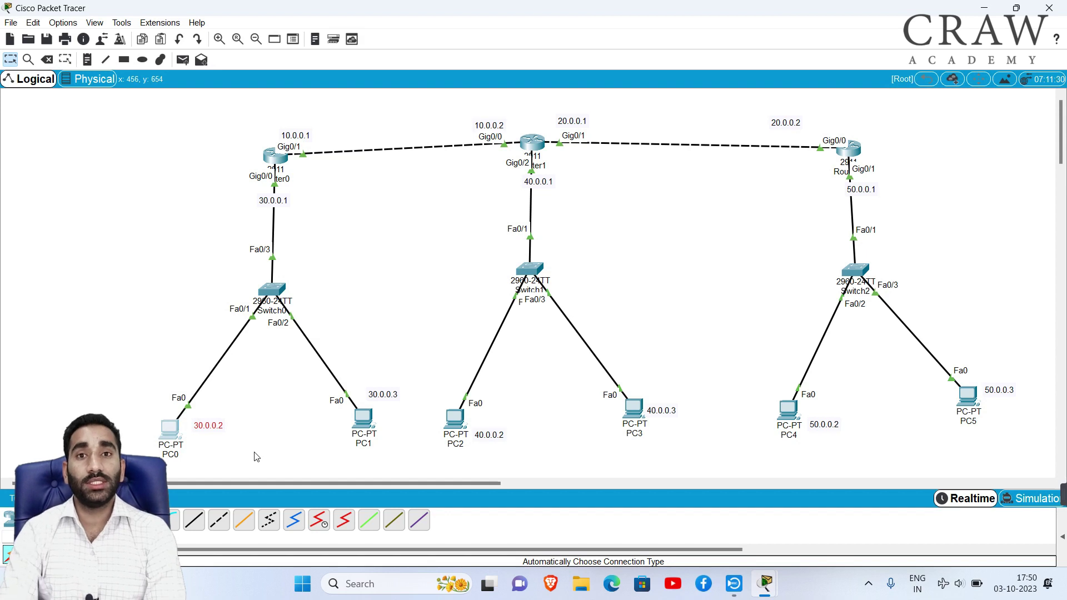
Step: Return to Router2's command line and start another access-list entry with the same number, 50
click(849, 148)
click(686, 512)
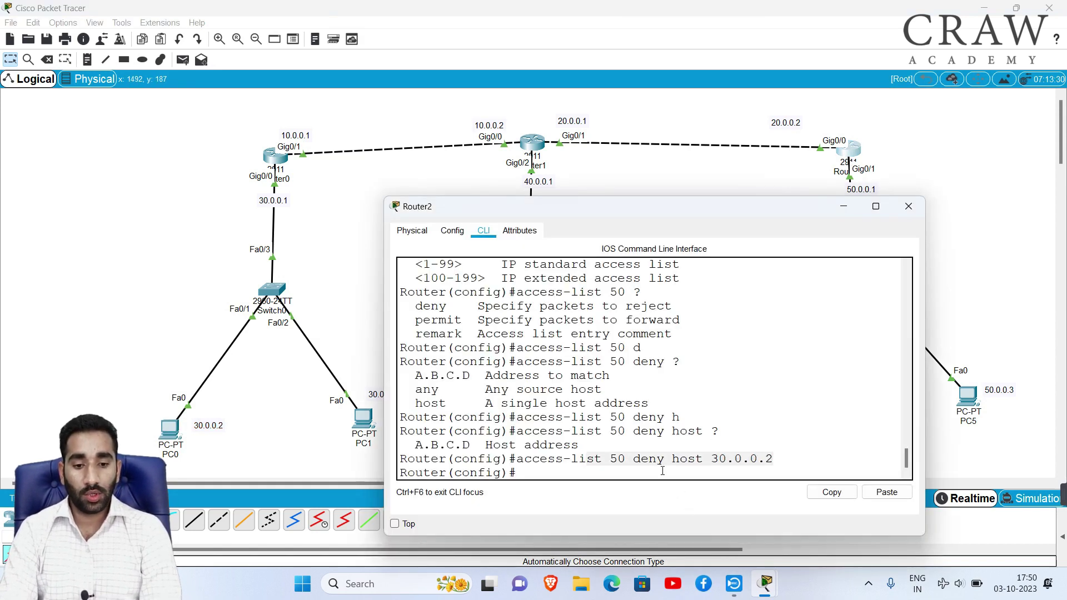
key(Return)
key(Return)
text(ac)
key(Tab)
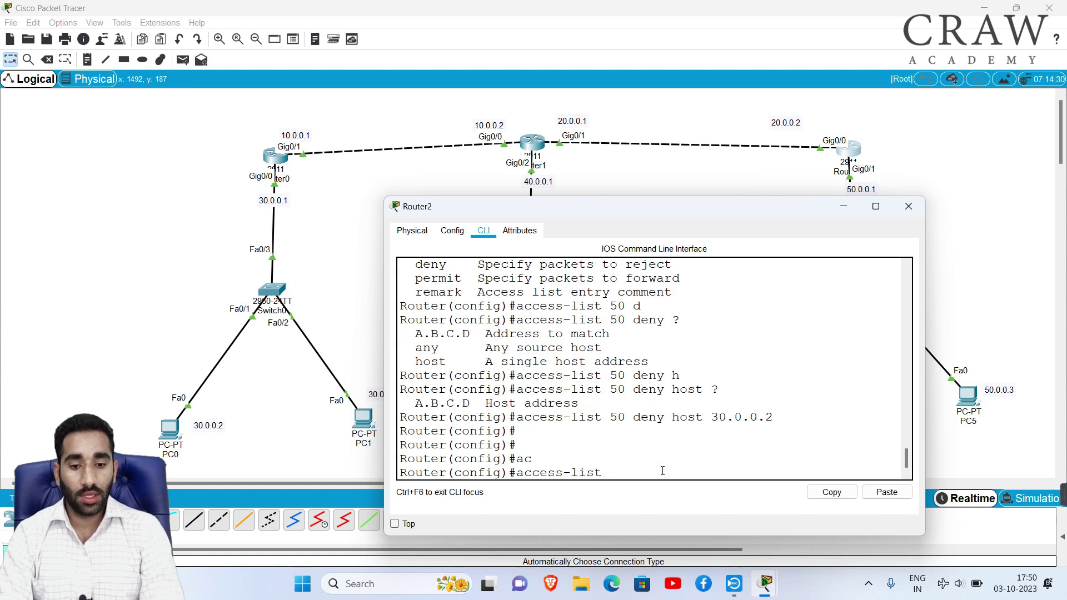
text(50)
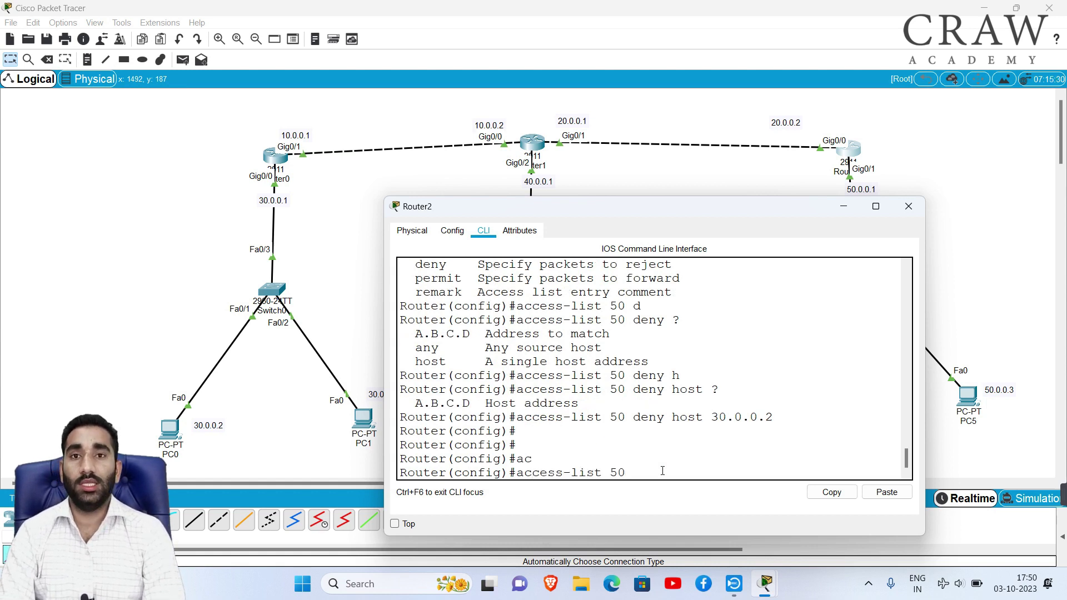
drag(610, 417, 626, 417)
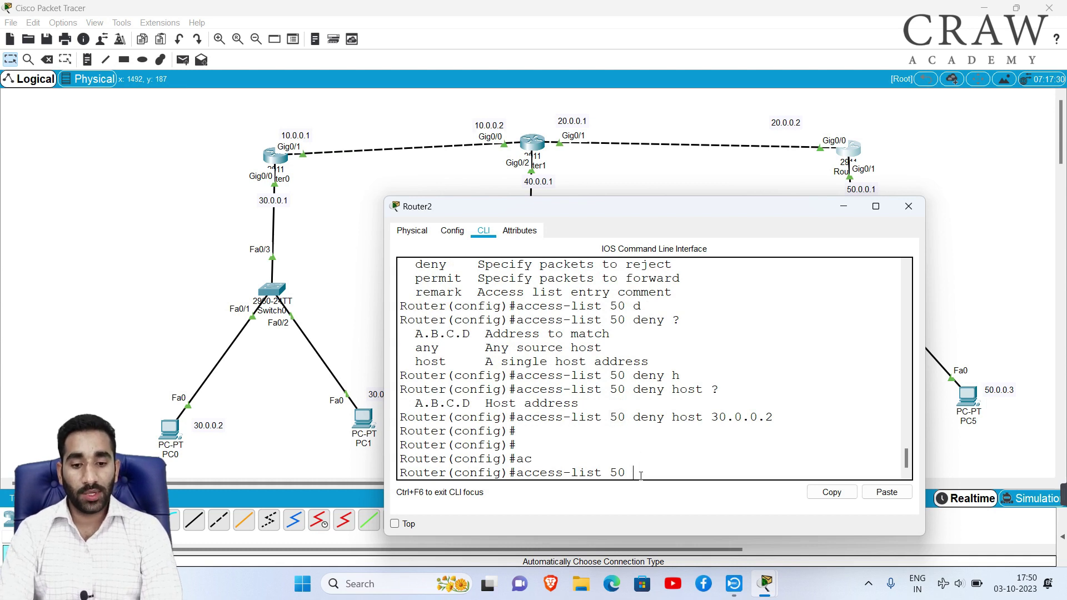
Step: Complete the second access list 50 entry so that it permits any source, checking it against the denied host address
text(p)
key(Tab)
text(a)
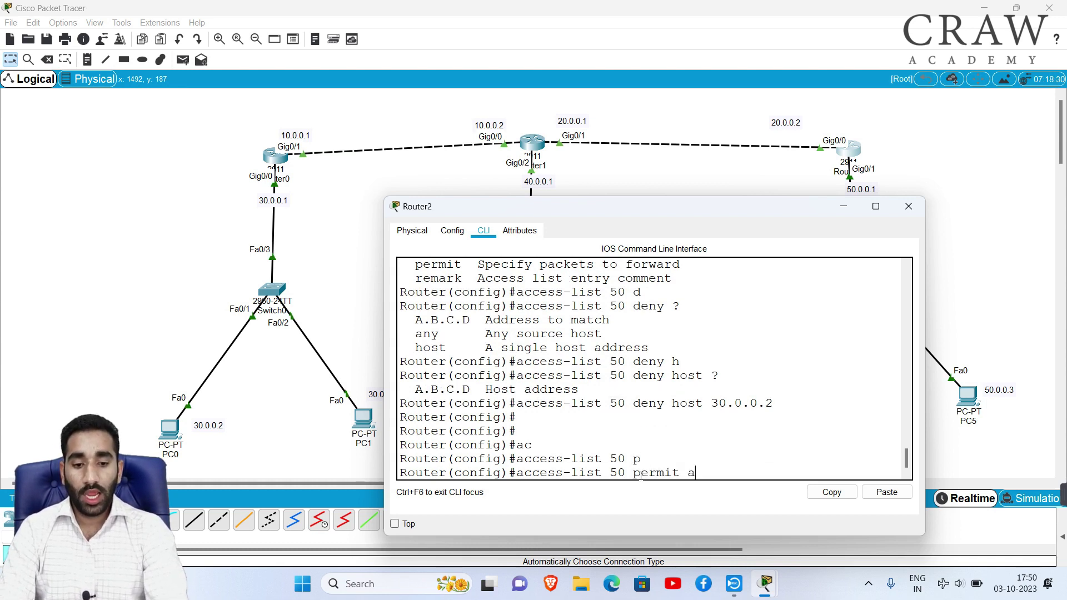
key(Tab)
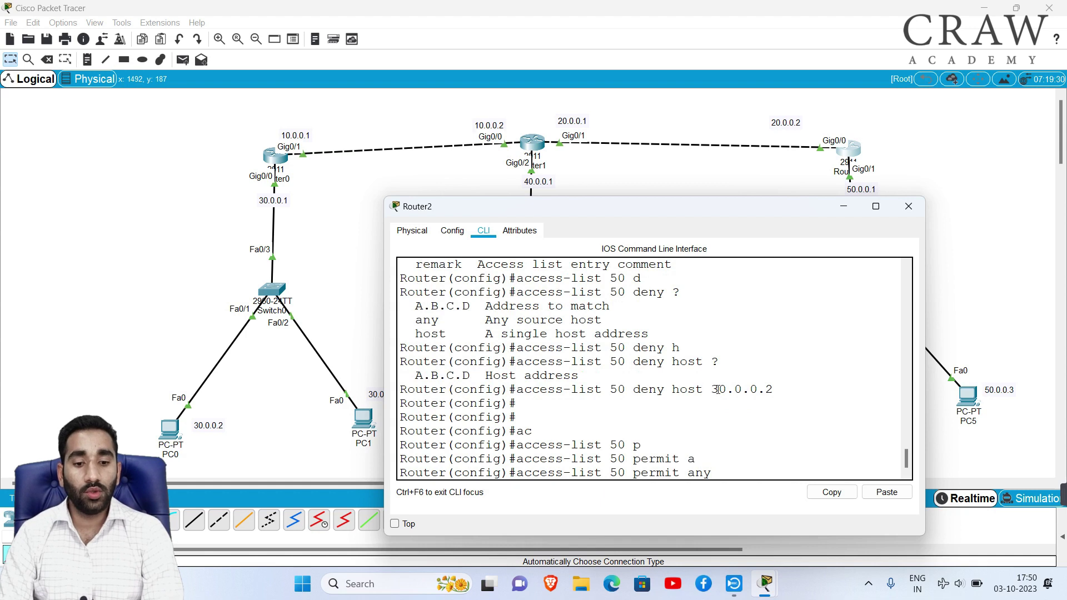
drag(719, 390, 777, 391)
click(708, 460)
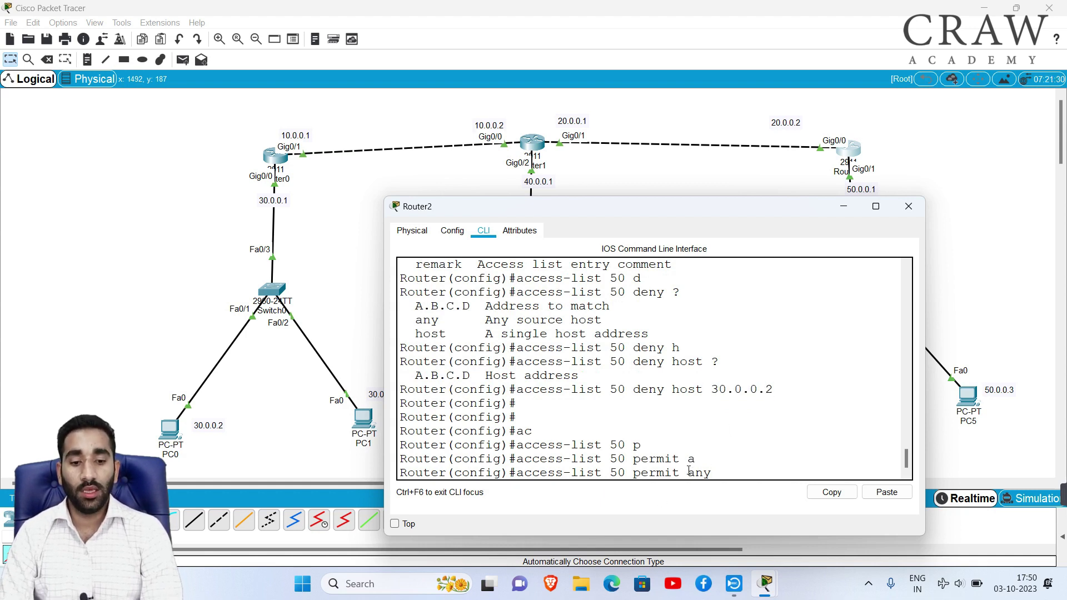
drag(690, 471, 726, 474)
click(727, 473)
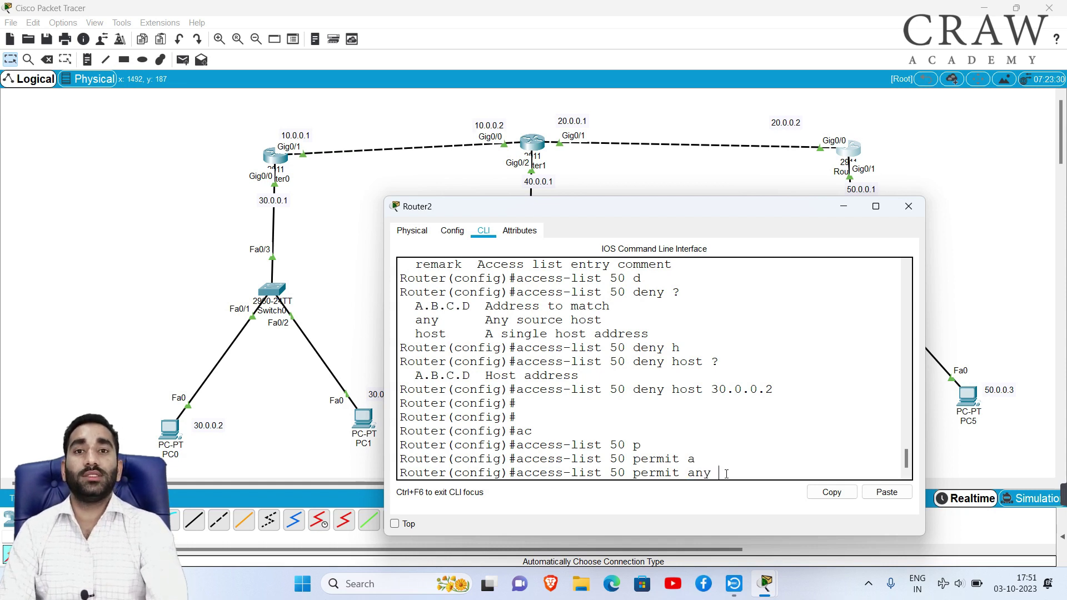
drag(710, 389, 789, 393)
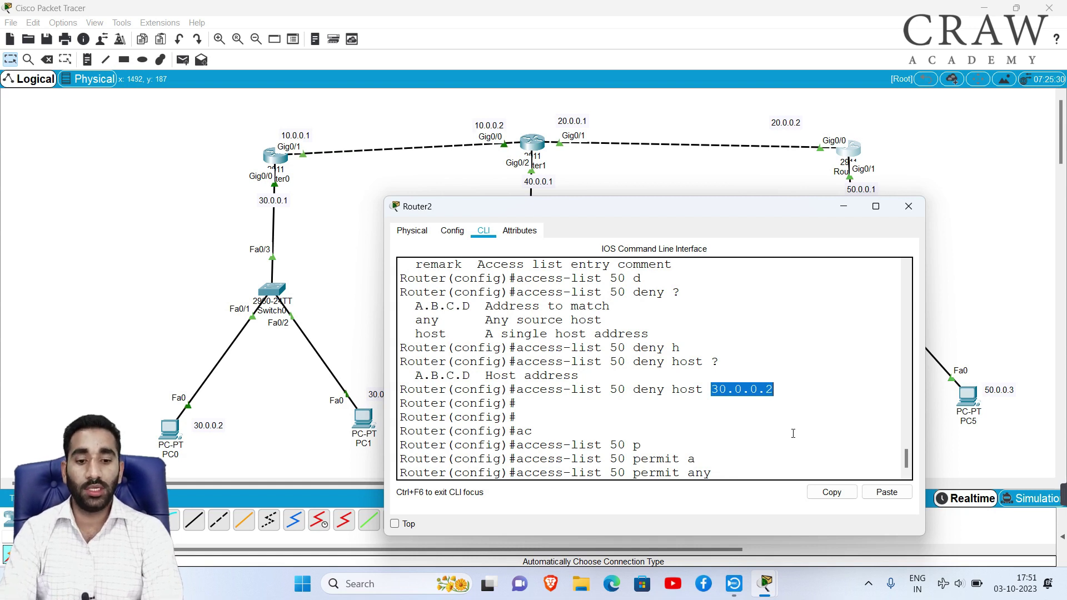
click(748, 474)
key(Return)
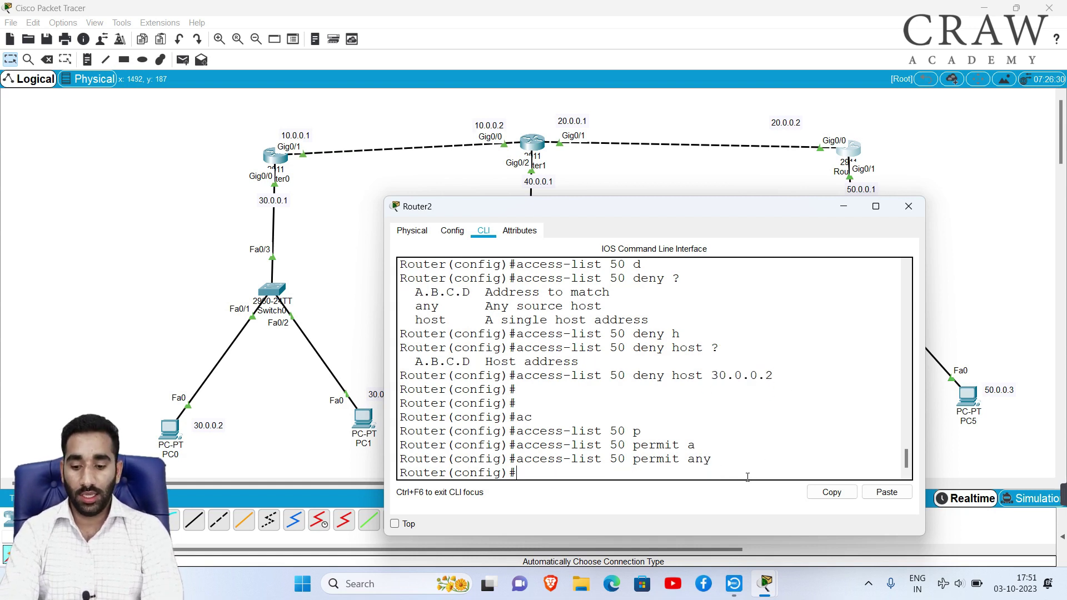
Step: Start an interface command on Router2, and examine the router's 20.0.0.2 and 50.0.0.1 connections in the topology
text(int)
key(Tab)
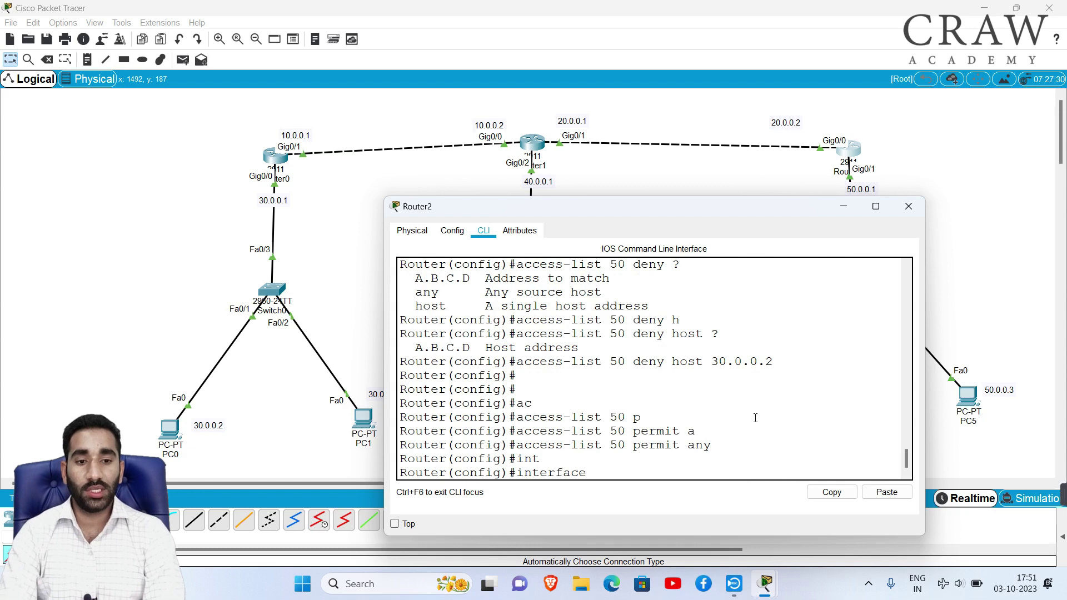
click(829, 114)
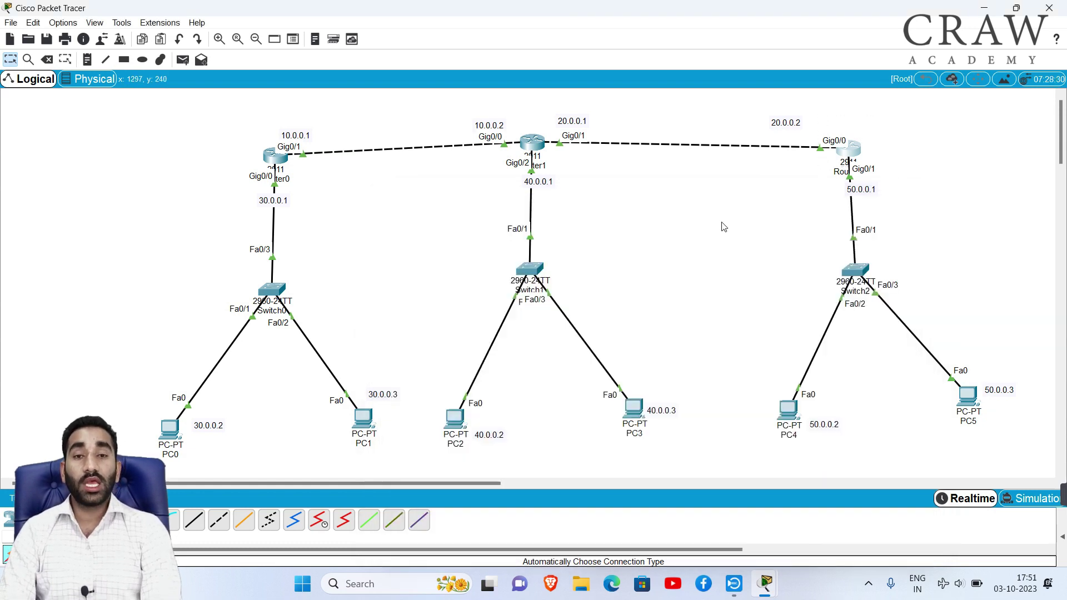
drag(926, 123, 782, 190)
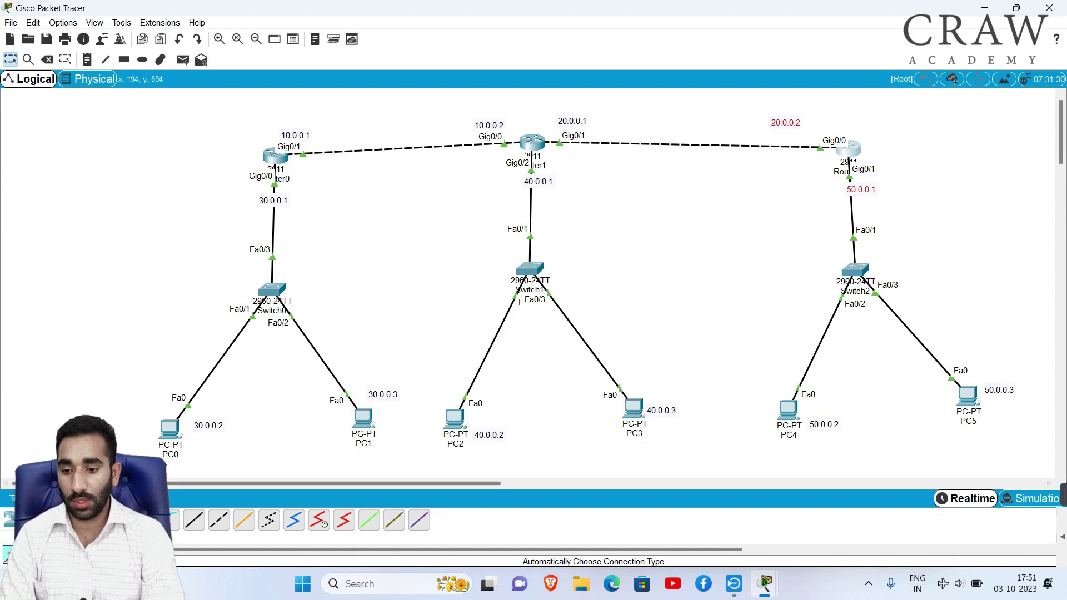
Step: Add a PC beside Router2 and connect the router to it with an automatically chosen cable
click(34, 519)
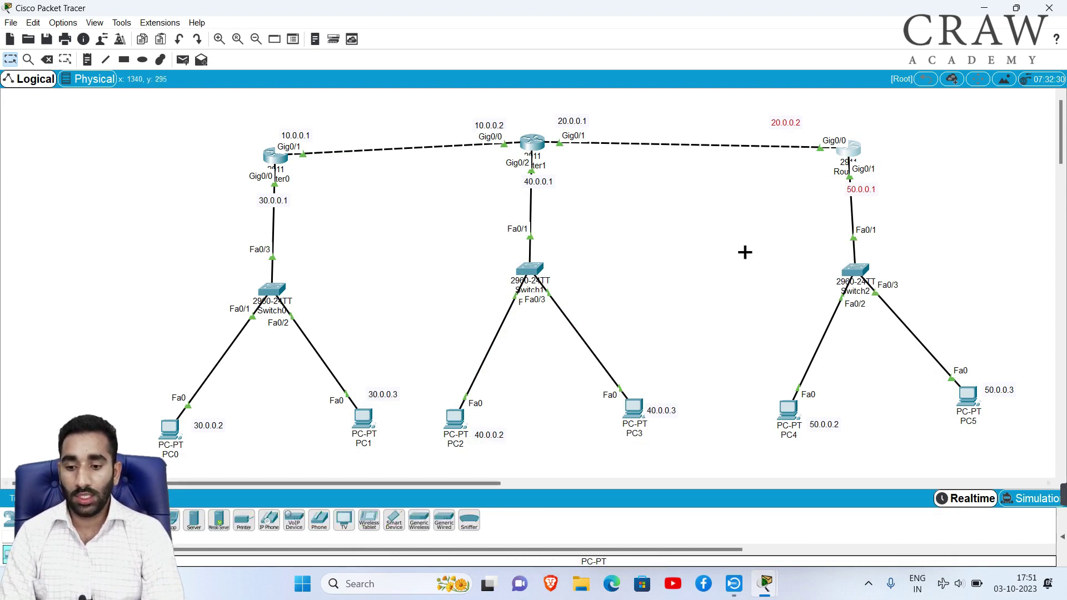
click(990, 135)
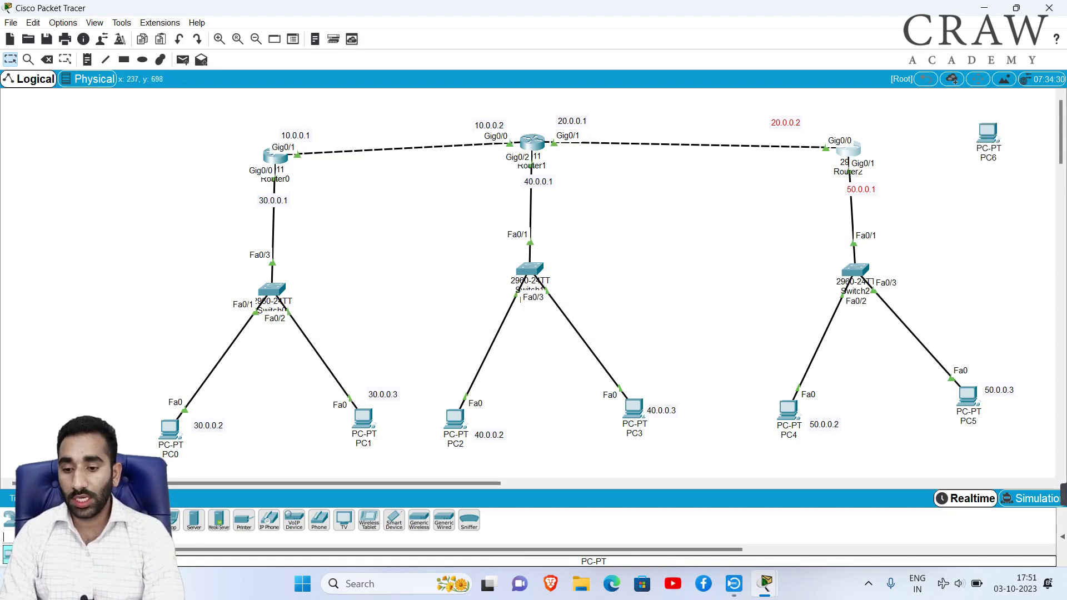
click(75, 519)
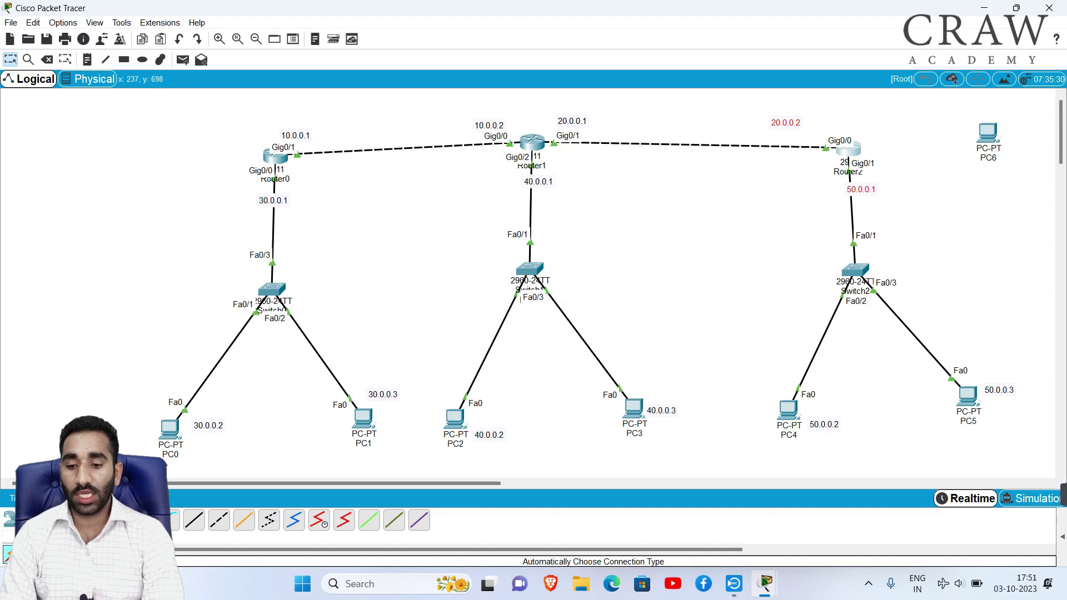
click(849, 149)
click(989, 132)
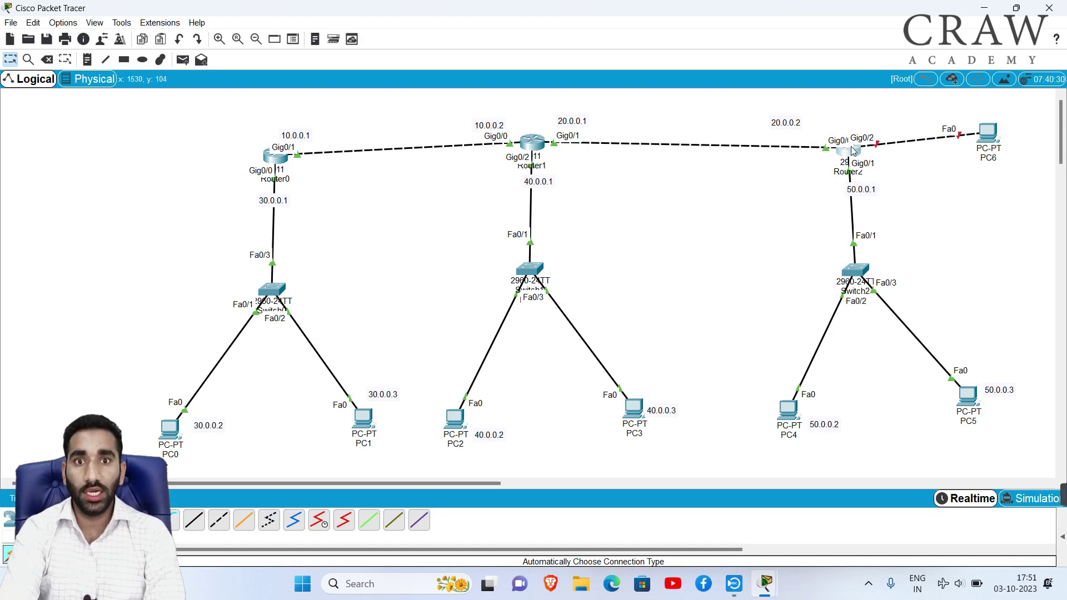
Step: Trace the path in the topology from PC0 through Router0 and Router1 to Router2
drag(842, 109, 936, 196)
click(766, 199)
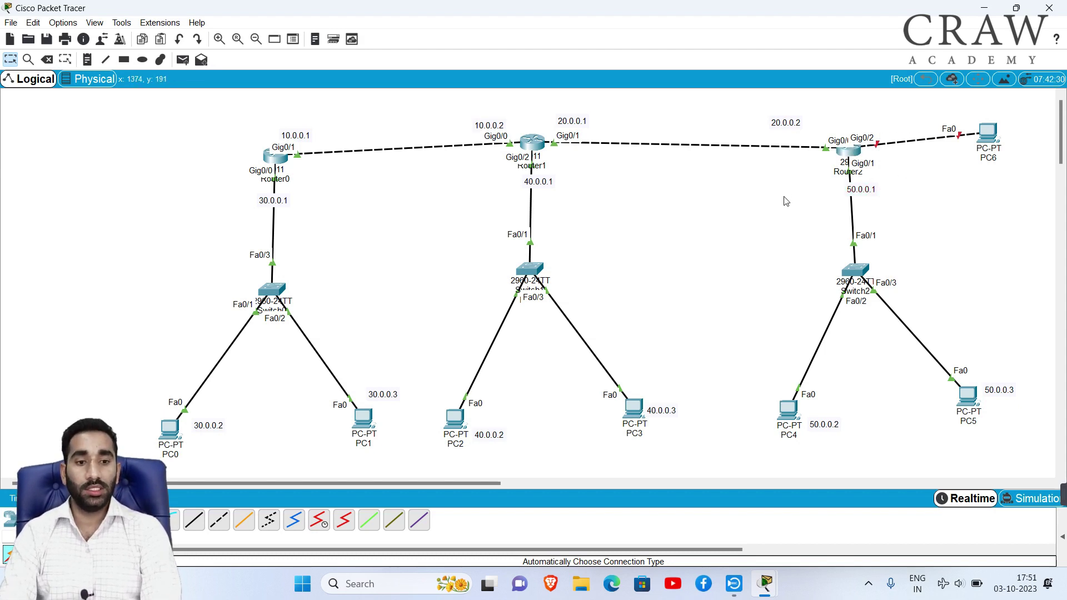
drag(816, 122, 871, 177)
drag(127, 388, 233, 477)
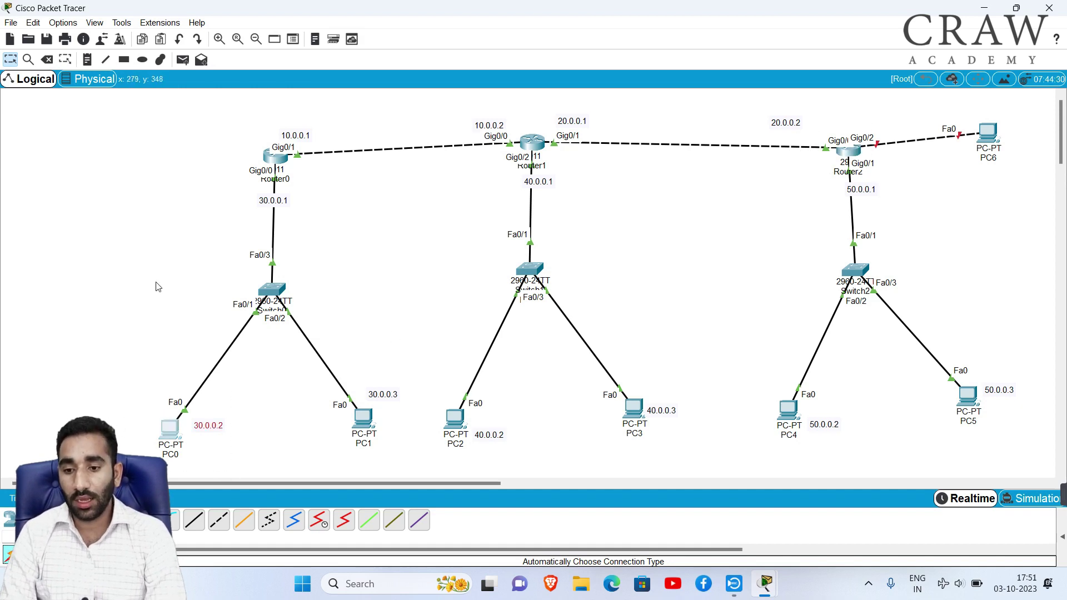
drag(185, 136, 217, 343)
drag(271, 115, 771, 132)
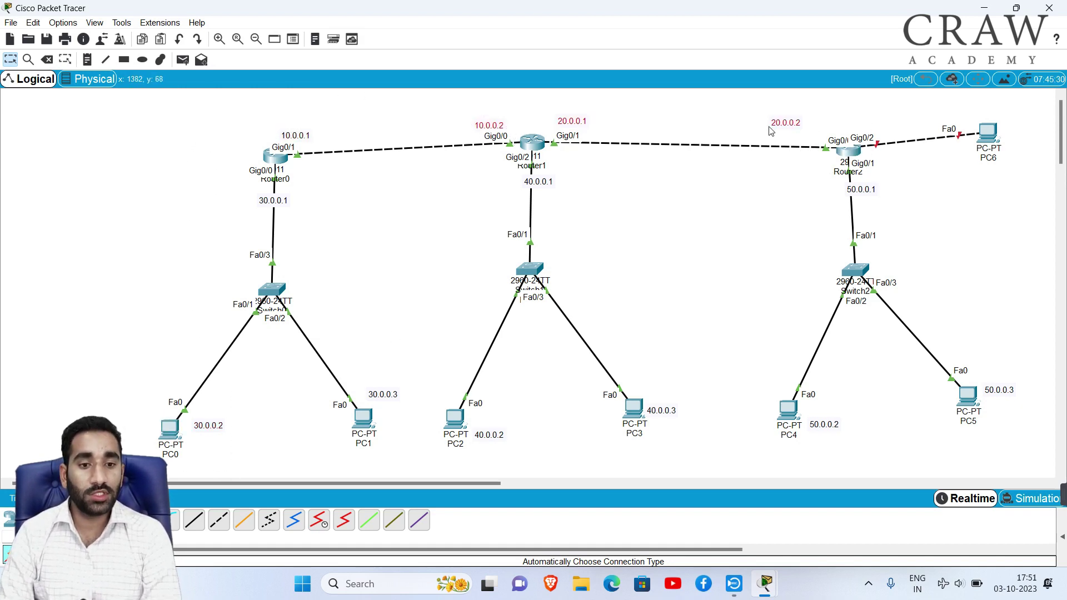
Step: Return to Router2's command line and enter configuration mode for interface gigabitEthernet 0/0
click(852, 153)
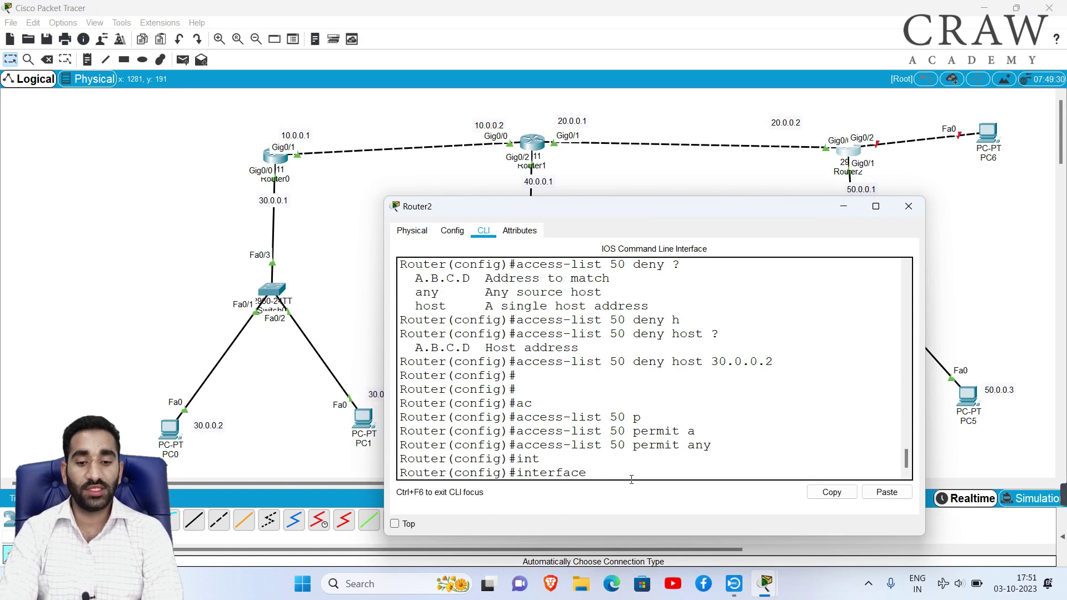
text(g)
key(Tab)
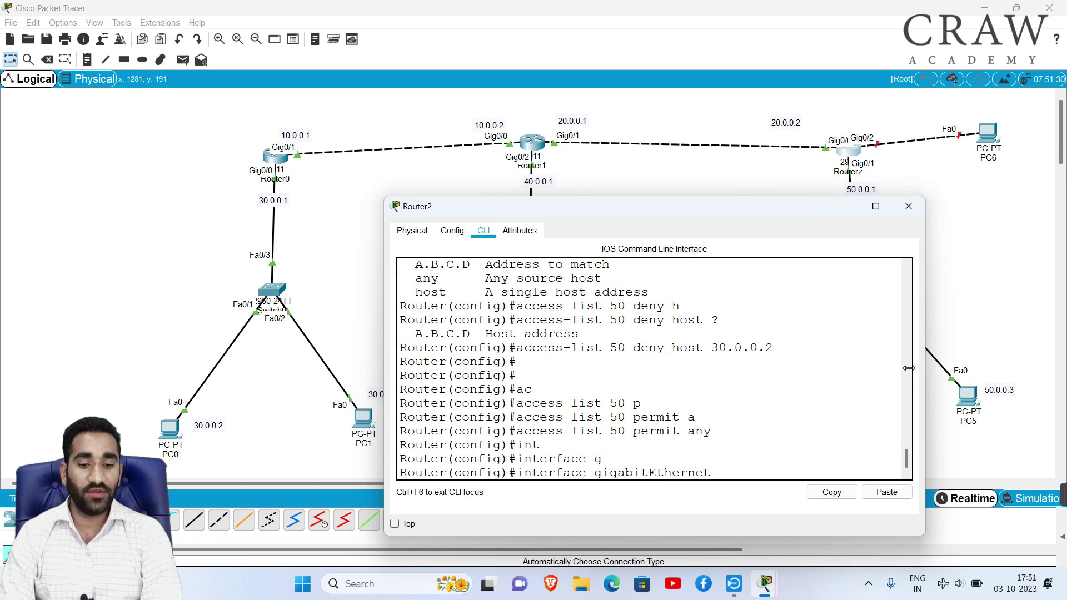
text(0/0)
key(Return)
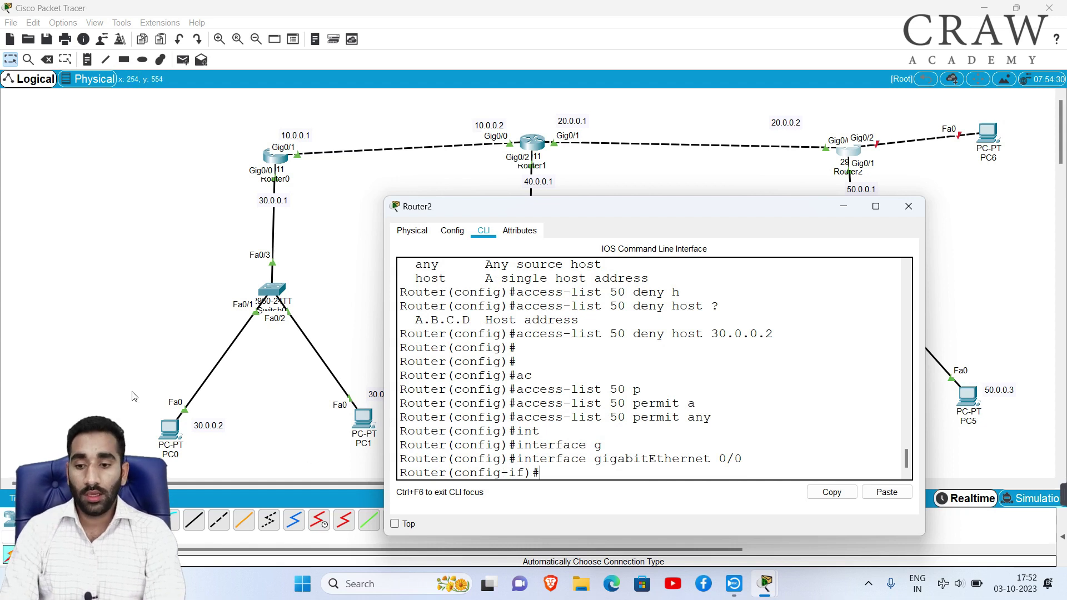
Step: Review the traffic path from PC0 to Router2, and apply access list 50 inbound on Router2's gigabitEthernet 0/0 interface
drag(111, 374, 205, 165)
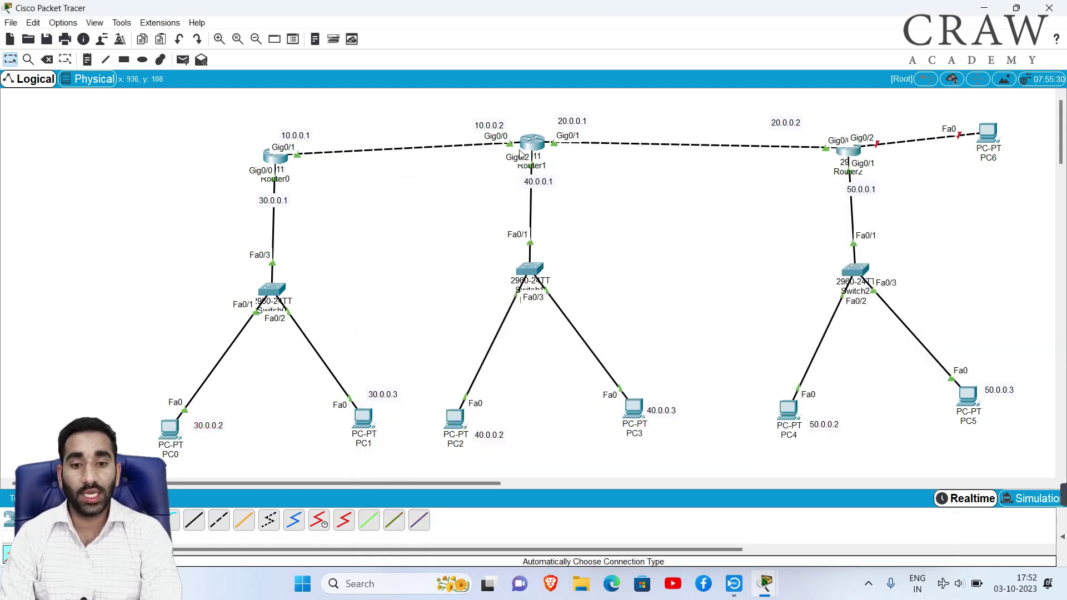
drag(625, 122, 834, 177)
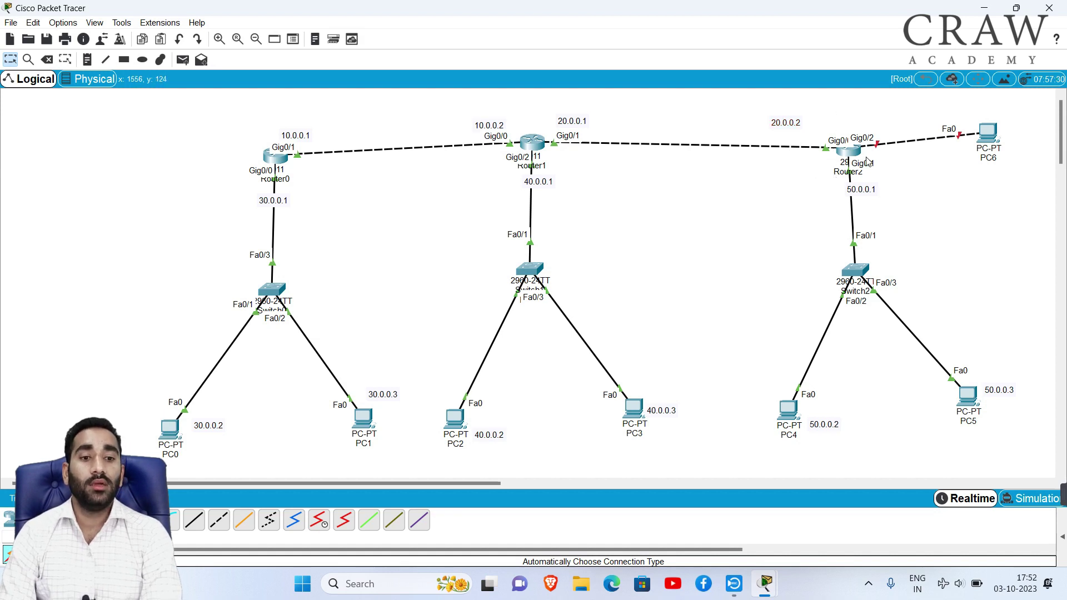
click(849, 151)
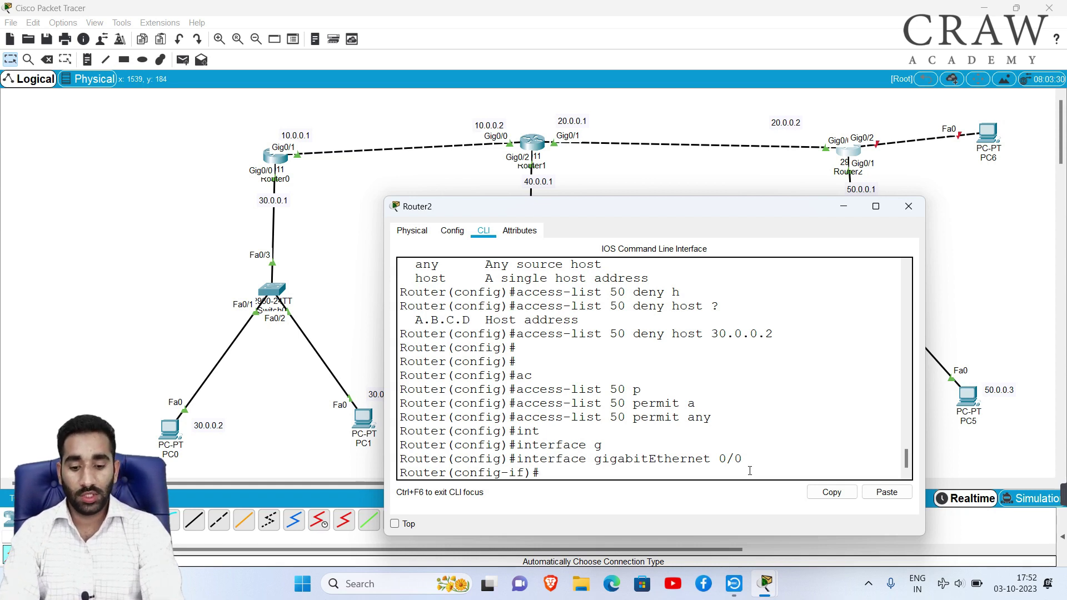
text(ip)
text( ac)
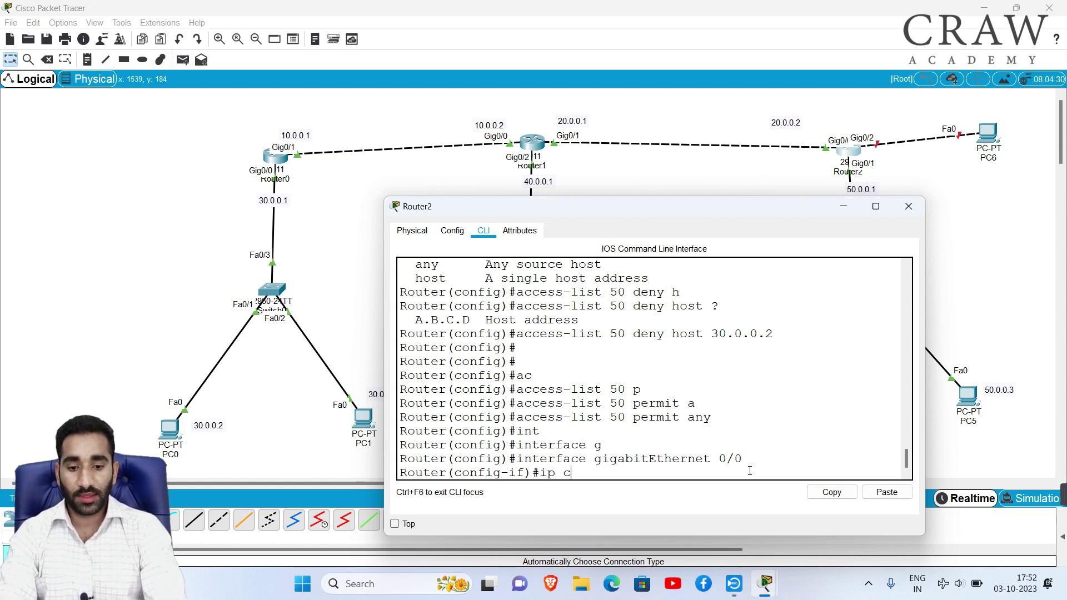
key(Tab)
text(50)
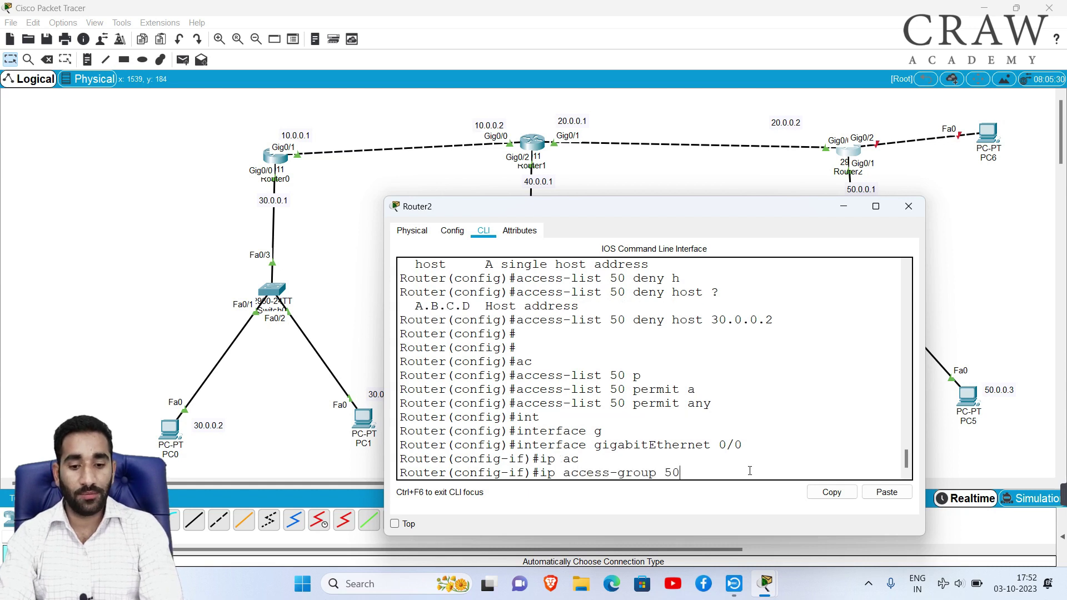
text( i)
key(Tab)
key(Return)
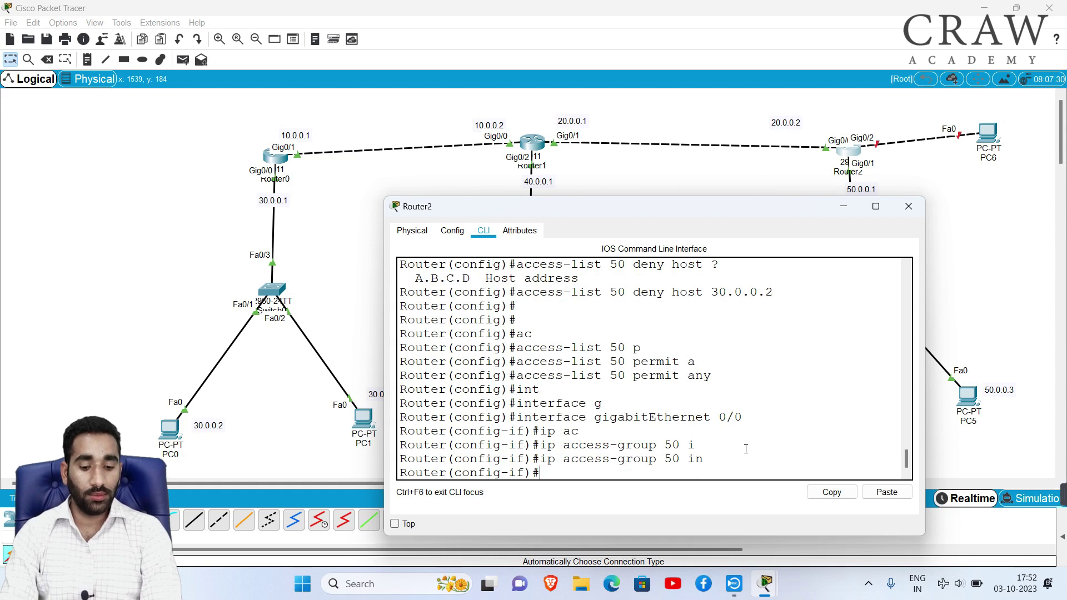
Step: Request help on the access-group directions, reapply list 50 inbound, and exit to global configuration mode
key(Up)
key(BackSpace)
key(BackSpace)
text(?)
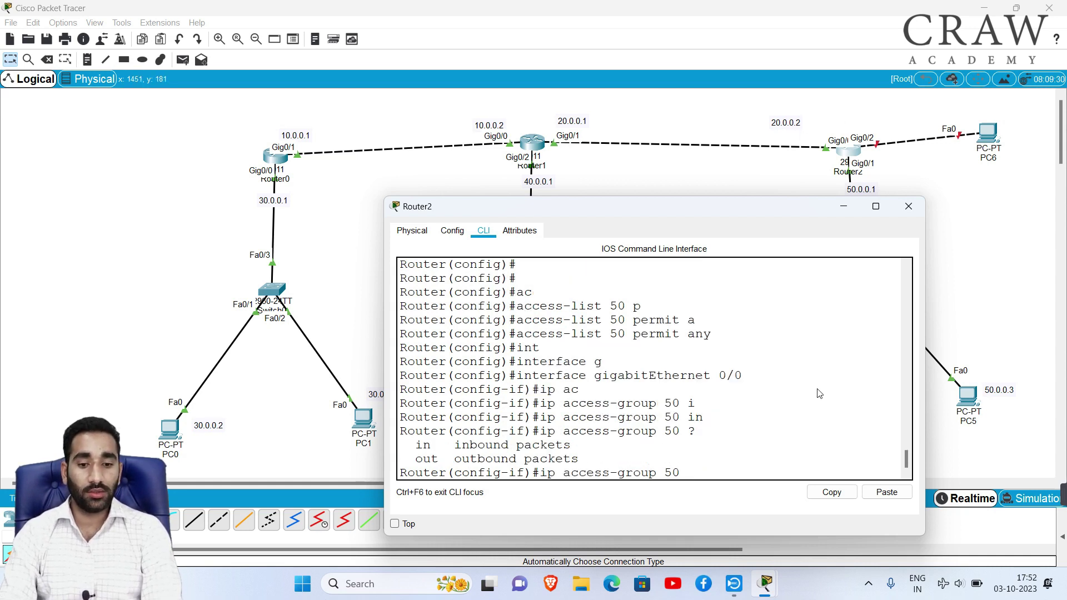
text(i)
key(Tab)
key(Return)
text(ex)
key(Return)
key(Return)
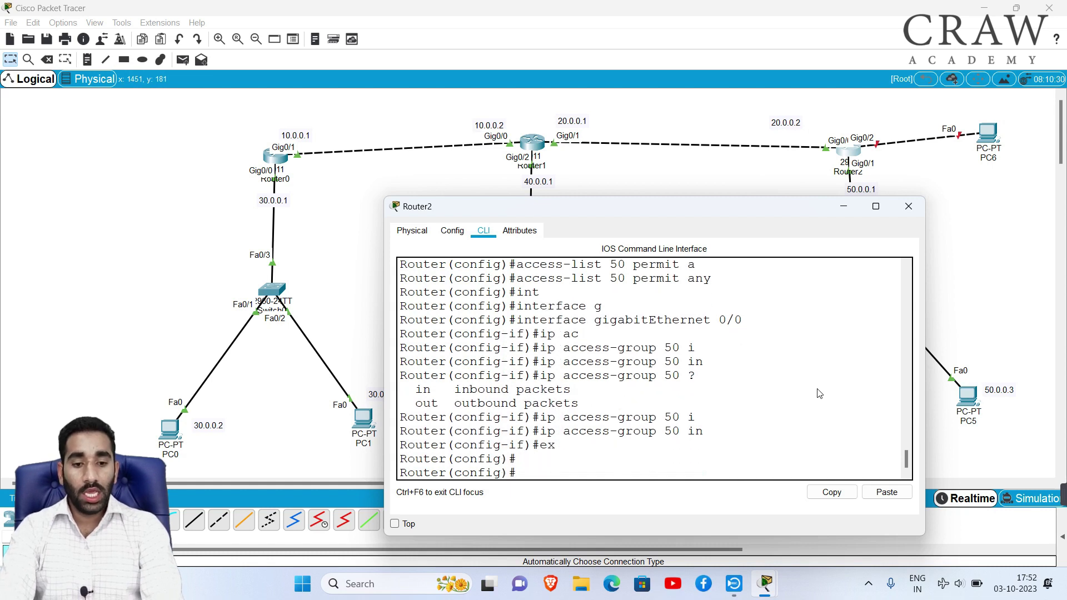
Step: Check Router2's links towards Switch2 and PC6 in the topology, and enter configuration mode for Router2's interface gigabitEthernet 0/1
click(1011, 230)
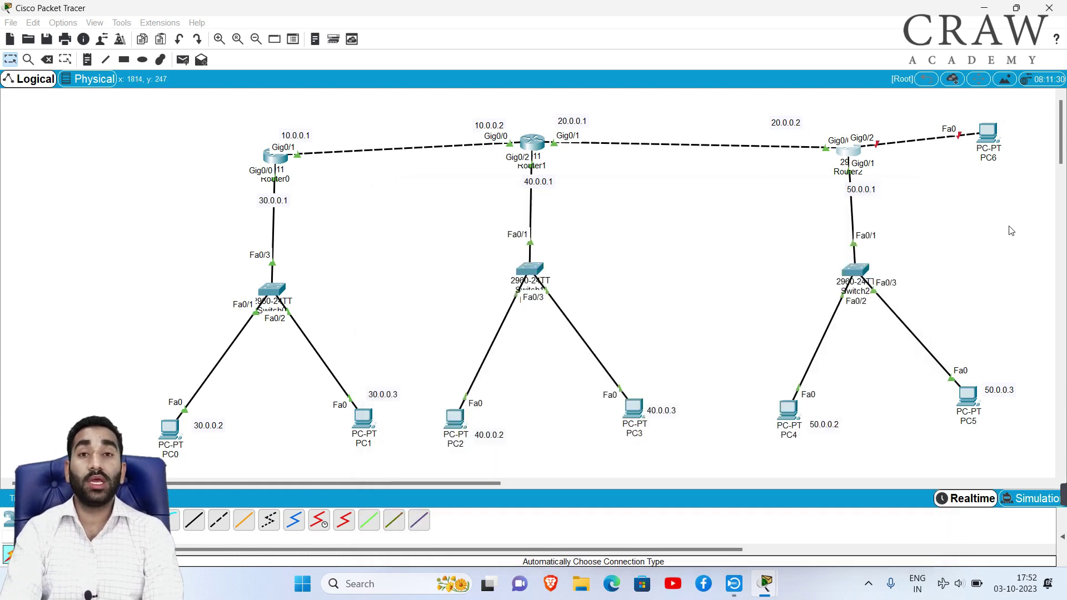
drag(807, 189, 883, 295)
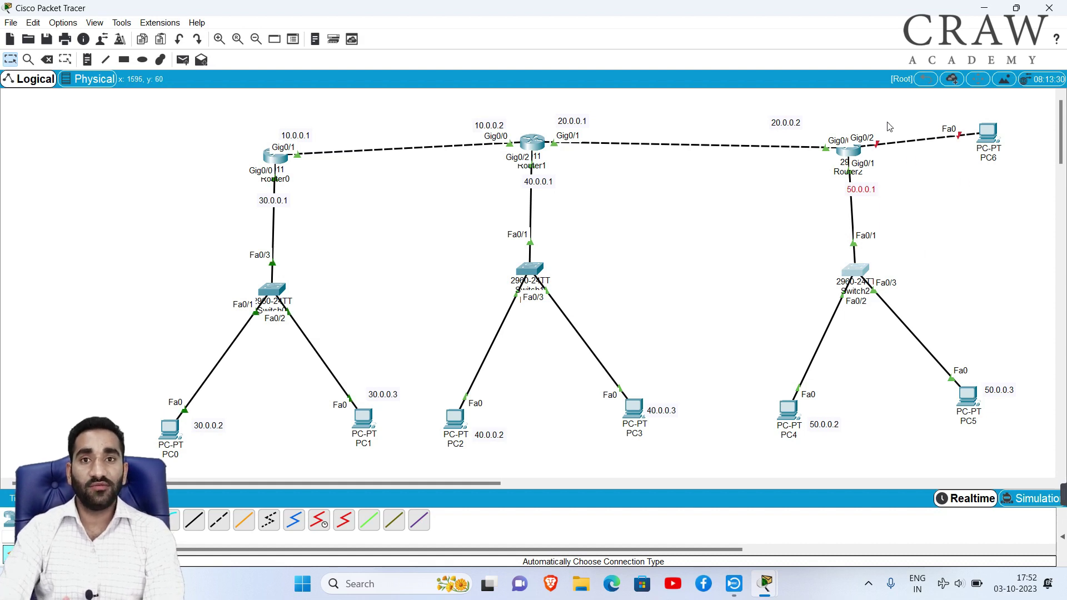
drag(873, 120, 999, 127)
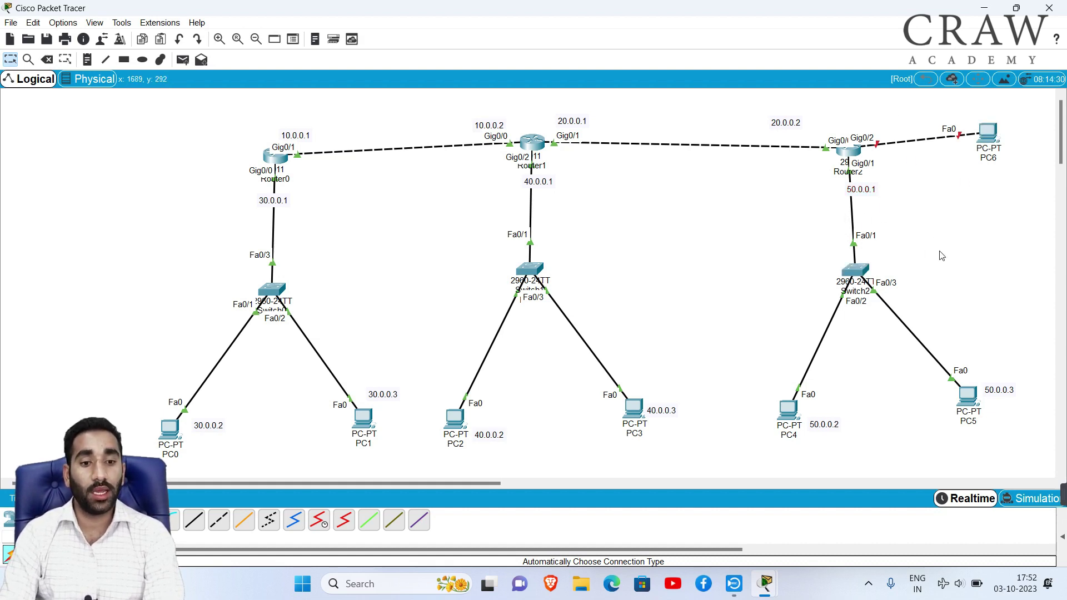
click(849, 155)
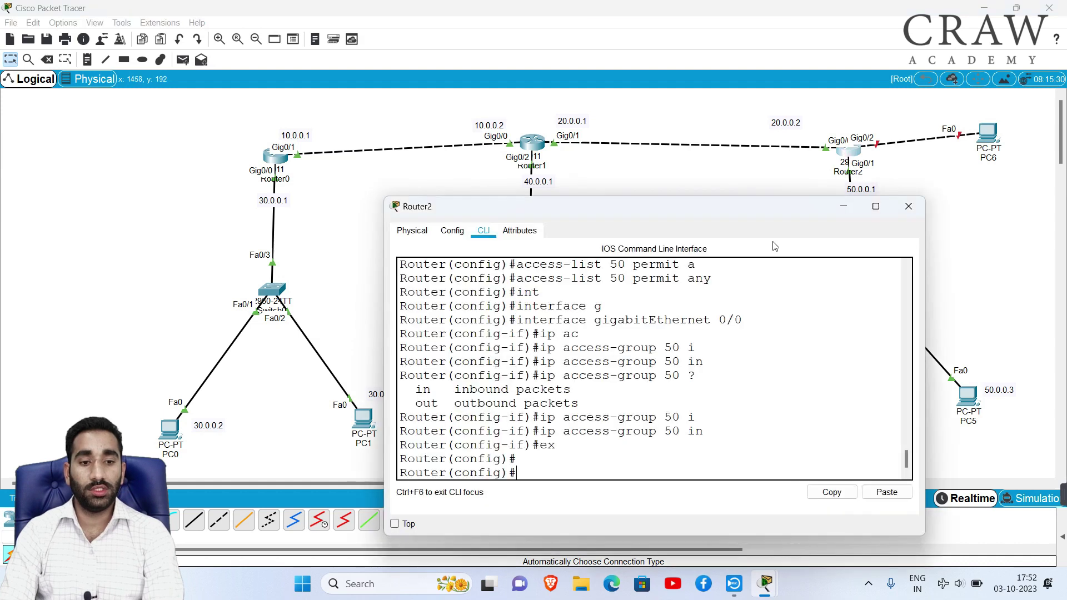
key(Return)
key(Return)
text(int)
key(Tab)
text(g)
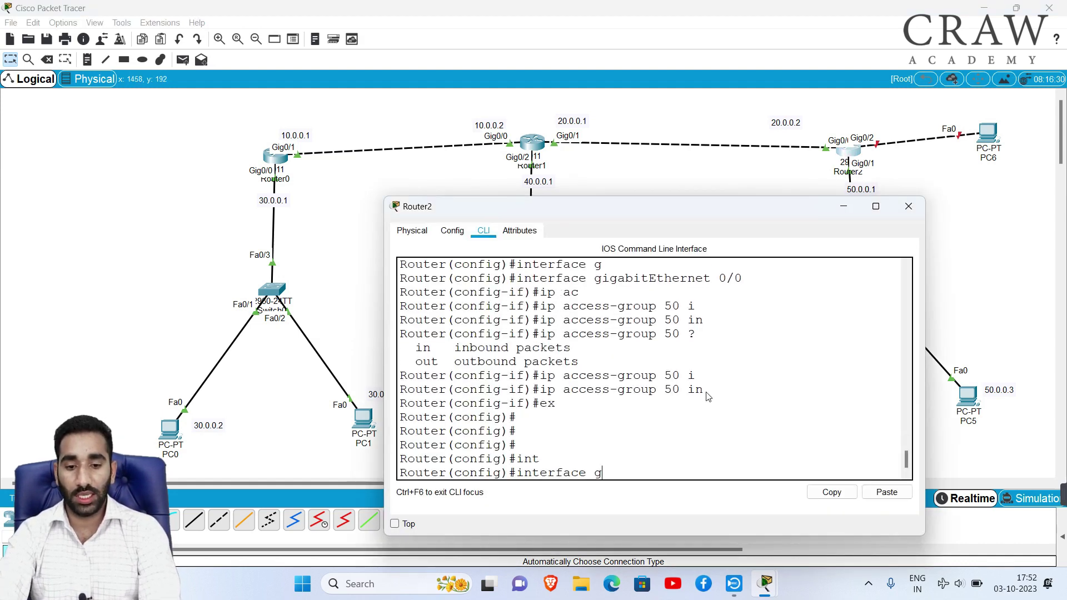
key(Tab)
text(0/1)
key(Return)
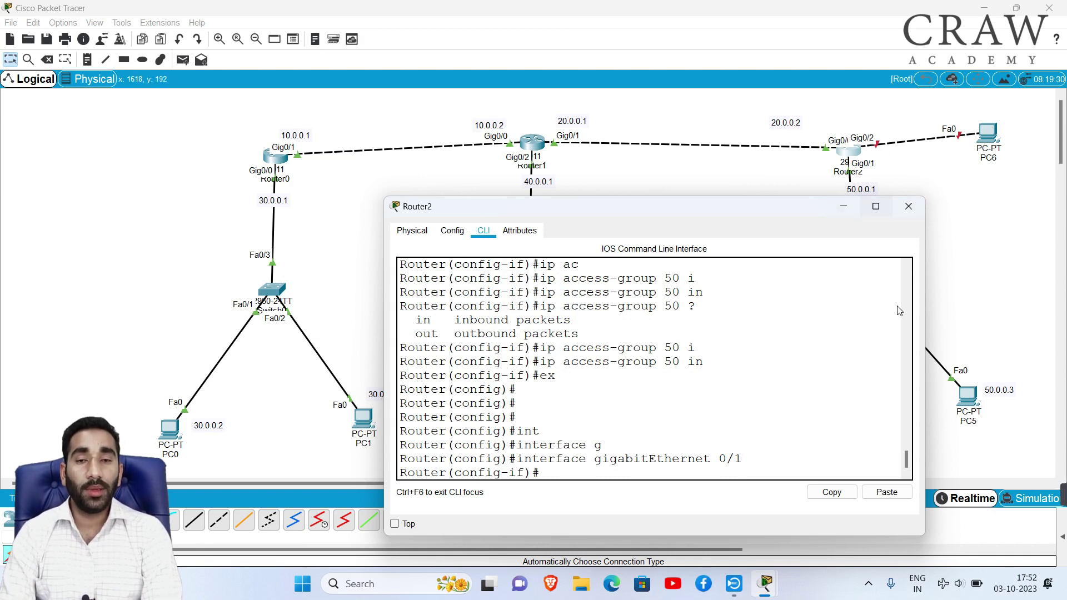
Step: Apply access list 50 outbound on Router2's gigabitEthernet 0/1 interface, and exit to global configuration mode
text(ip )
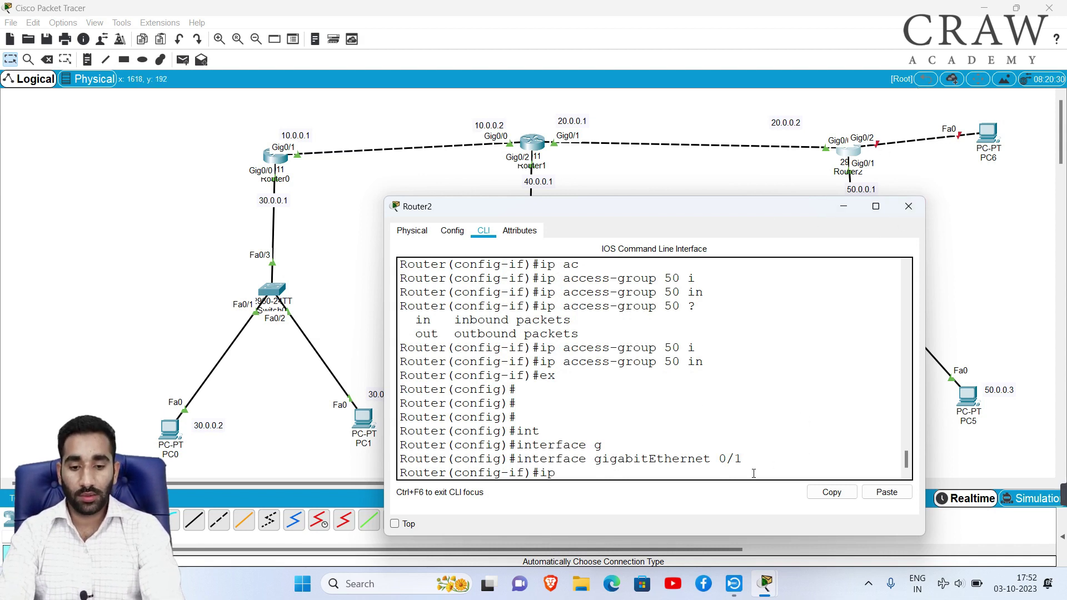
text(ac)
key(Tab)
text(5)
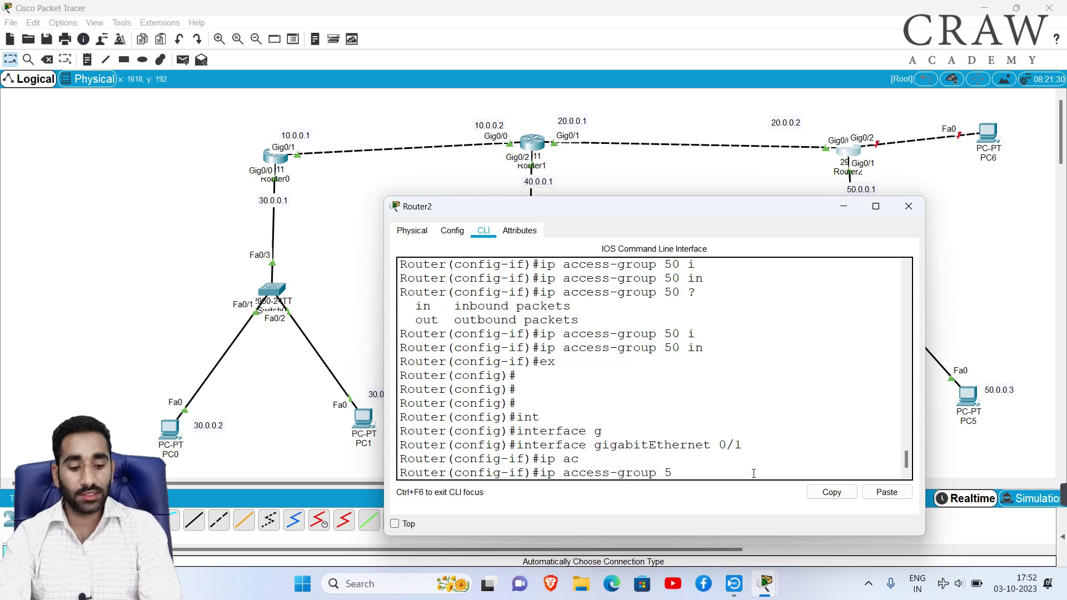
text(0 de)
key(Tab)
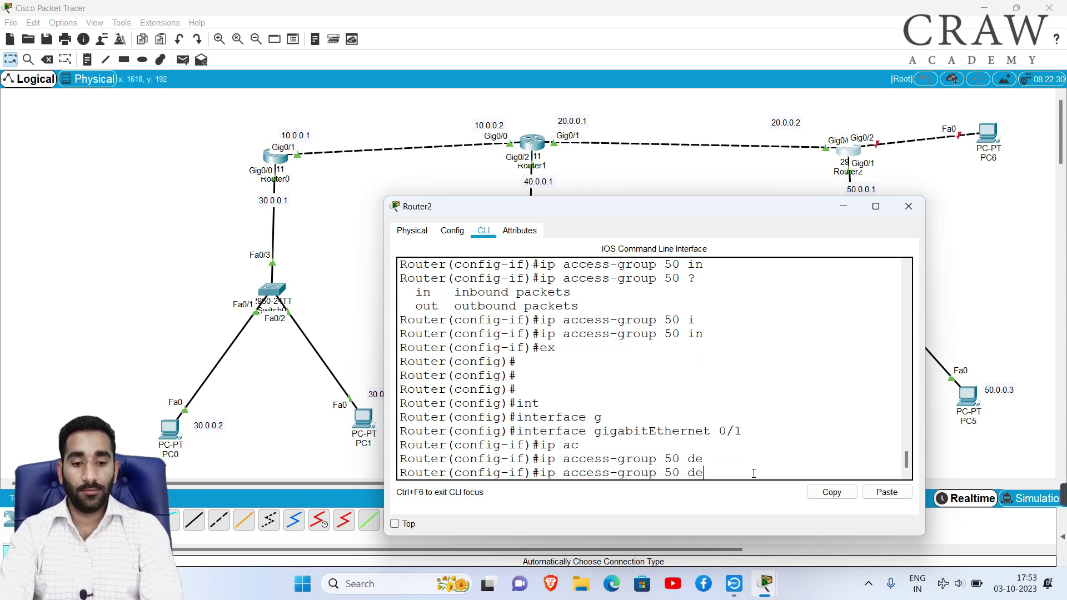
key(BackSpace)
key(BackSpace)
text(o)
key(Tab)
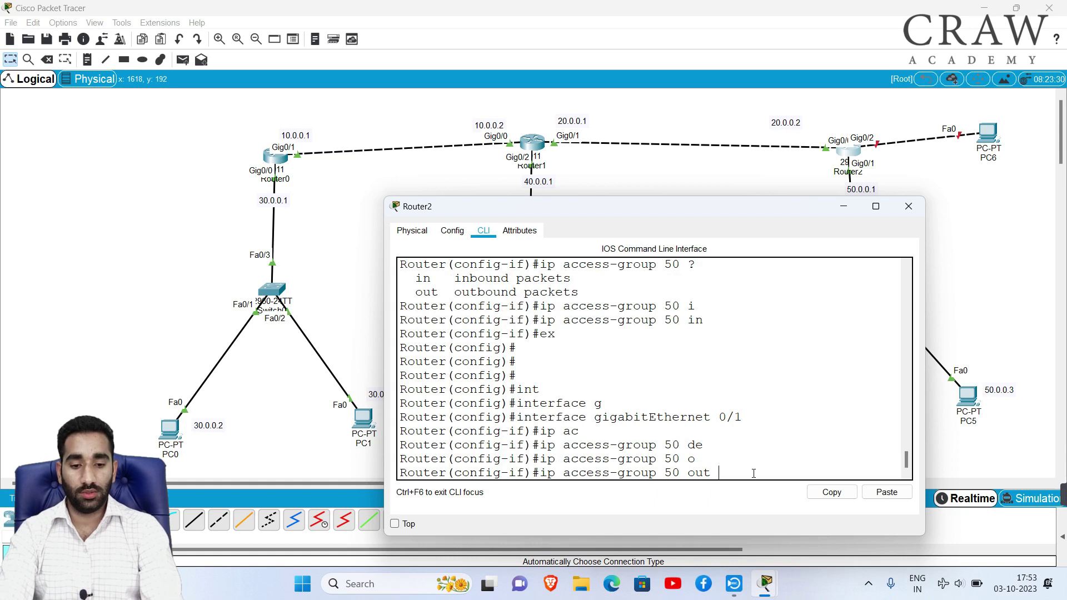
key(Return)
text(ex)
key(Return)
key(Return)
key(Return)
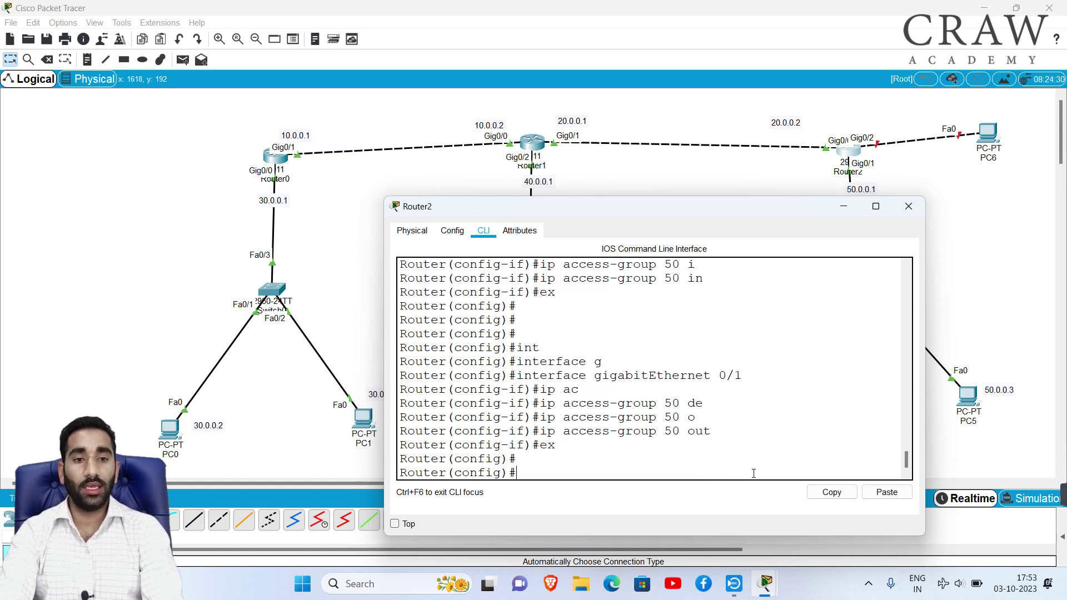
Step: Review the PCs in the topology, focusing on PC0 (30.0.0.2) as the source host to test
click(85, 347)
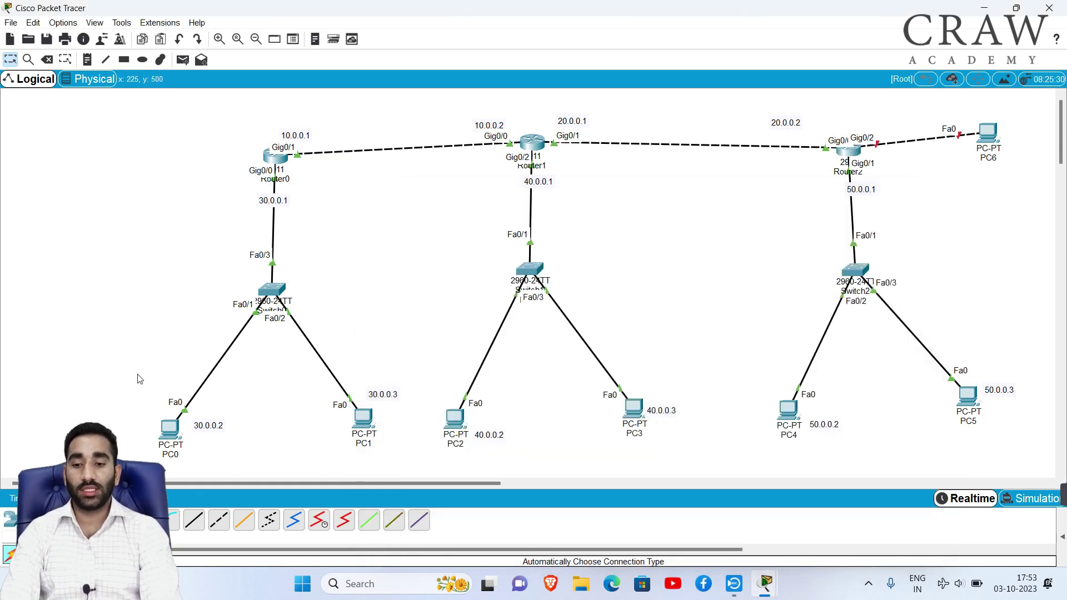
drag(88, 385, 1040, 439)
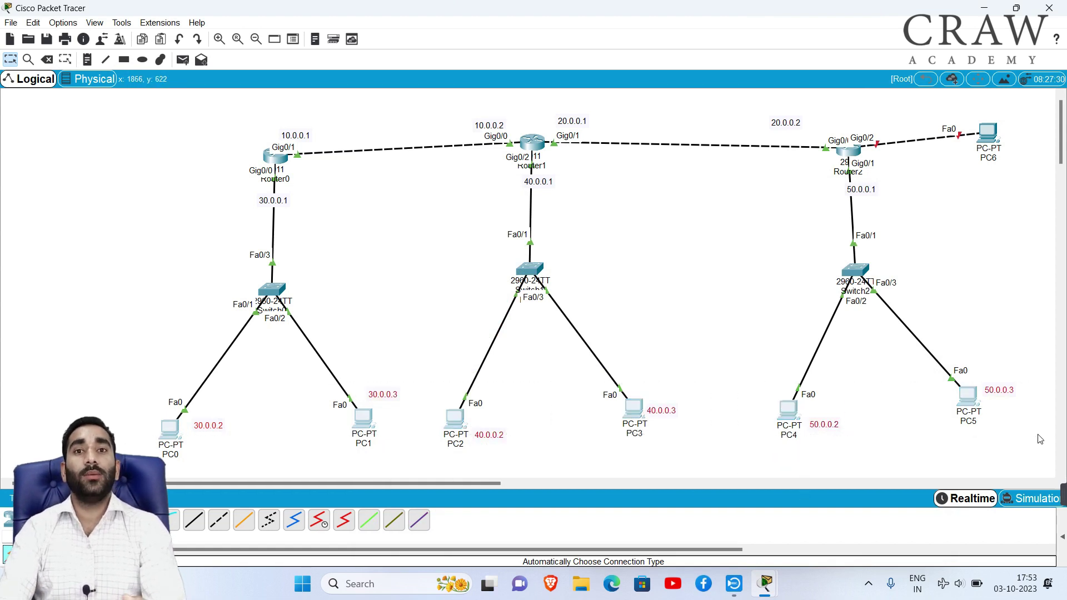
drag(102, 364, 253, 488)
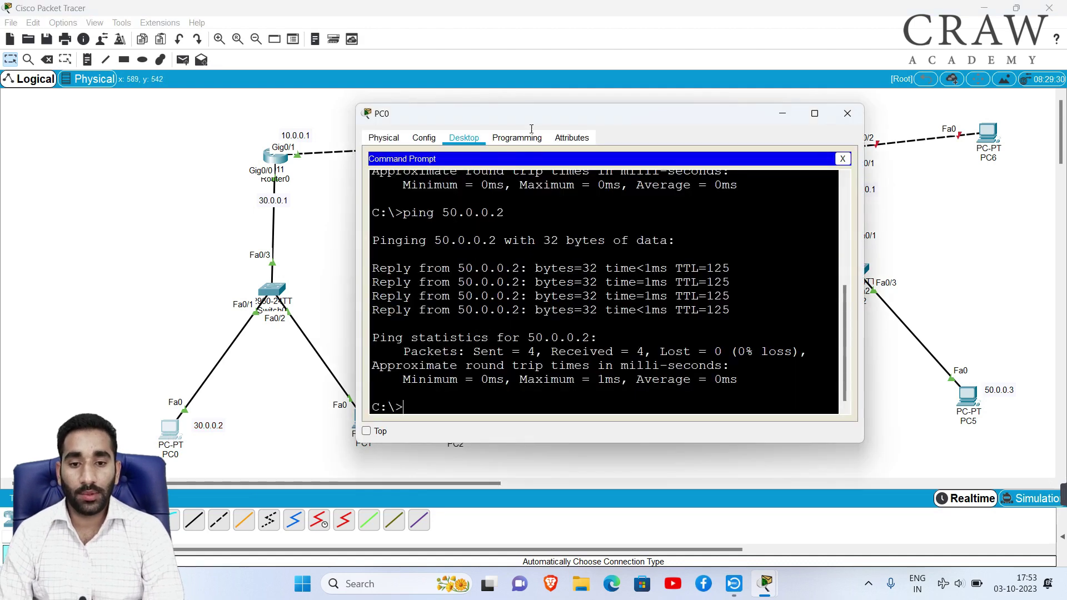
drag(532, 126, 473, 339)
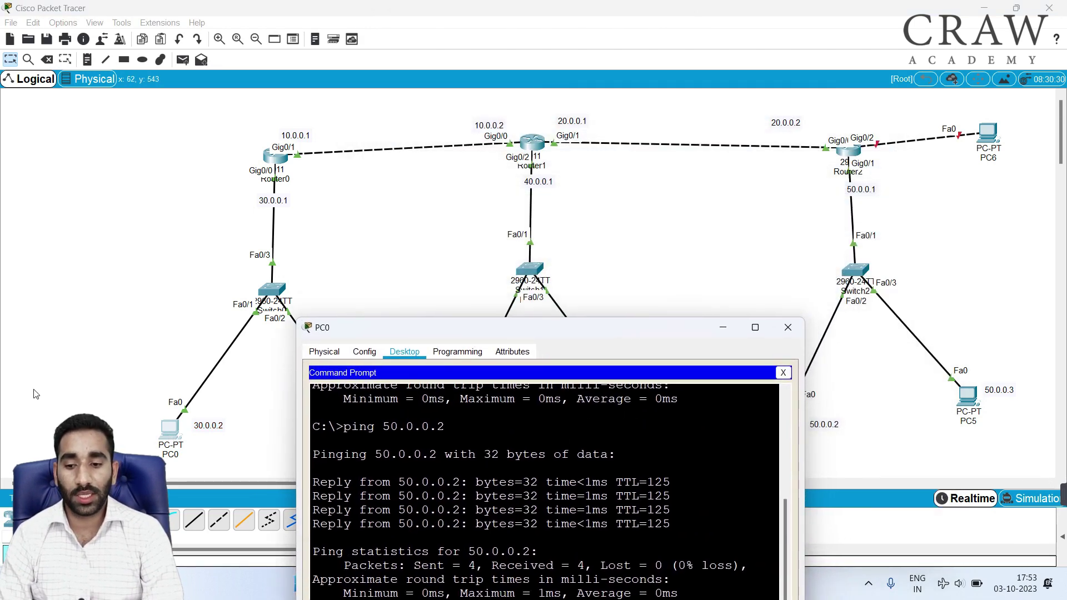
drag(53, 380, 218, 466)
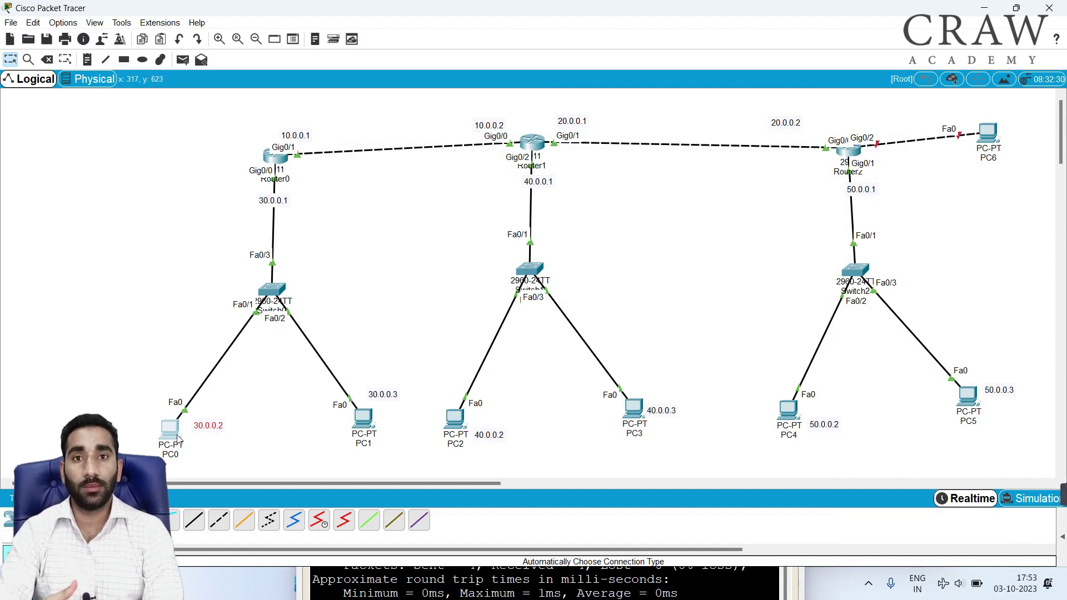
drag(116, 367, 255, 453)
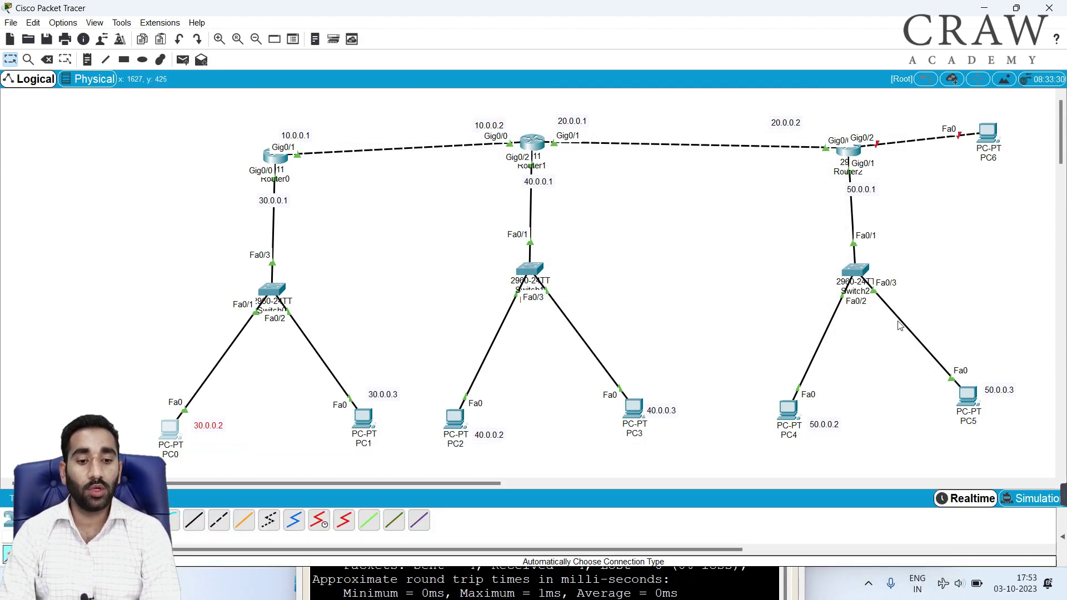
Step: Ping PC4 at 50.0.0.2 from PC0's command prompt and examine the replies
click(177, 436)
drag(597, 328, 653, 210)
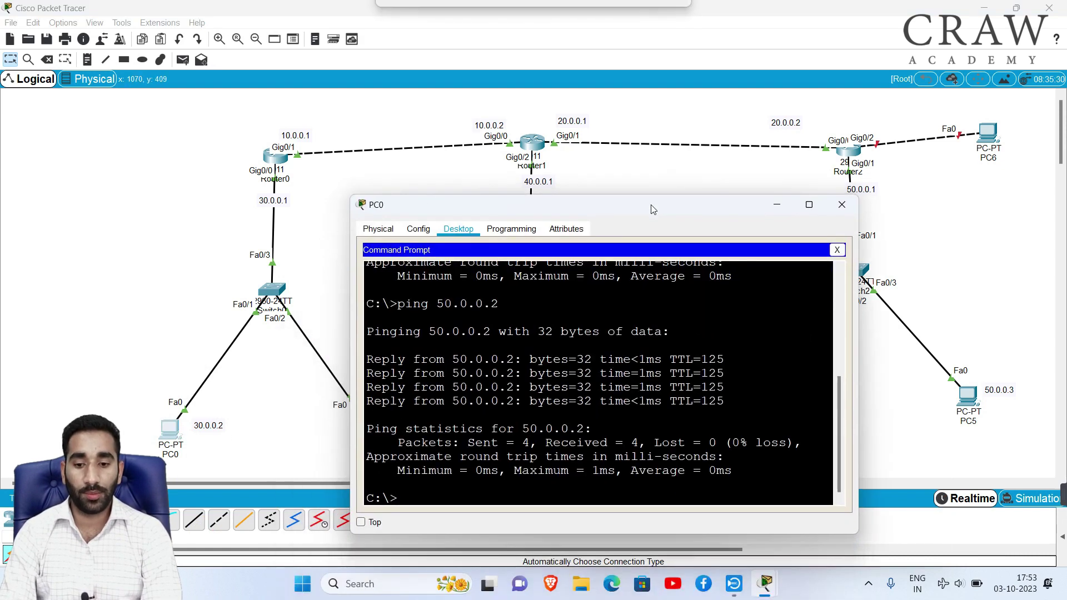
key(Up)
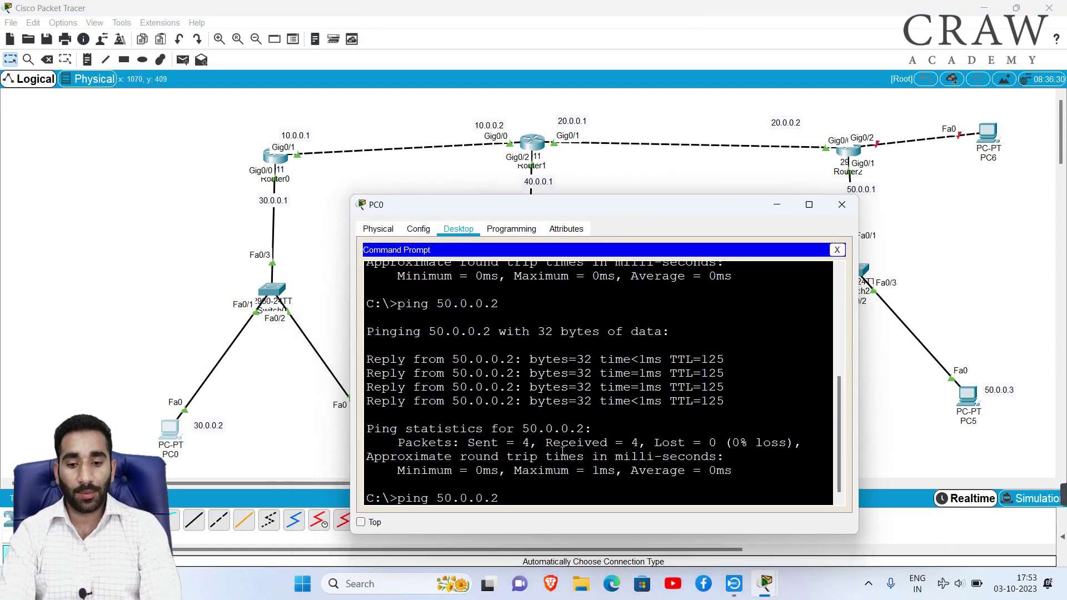
key(Return)
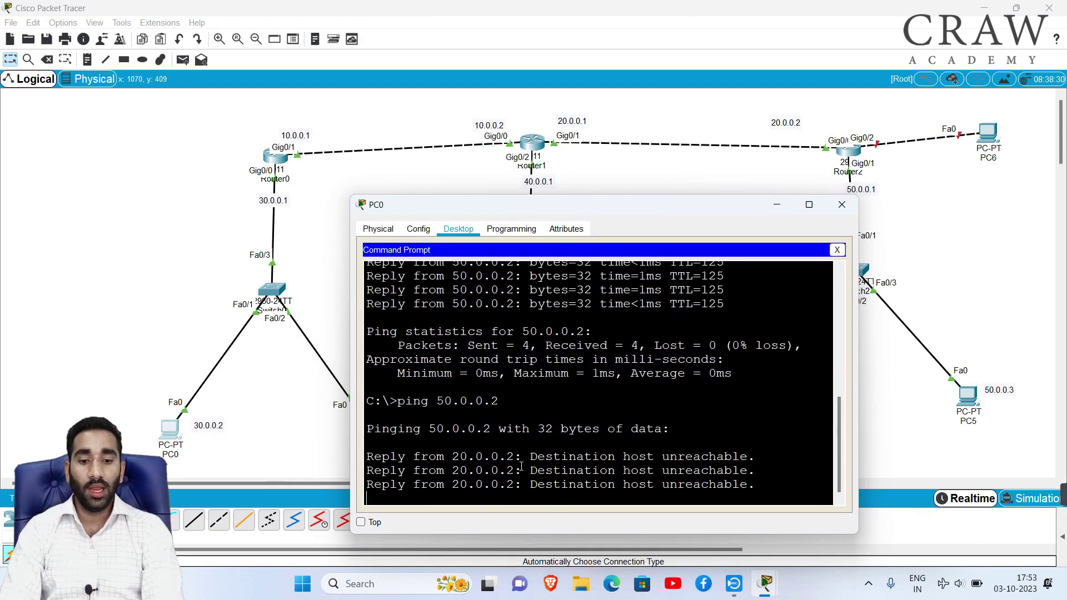
drag(521, 466, 392, 498)
drag(601, 415, 817, 412)
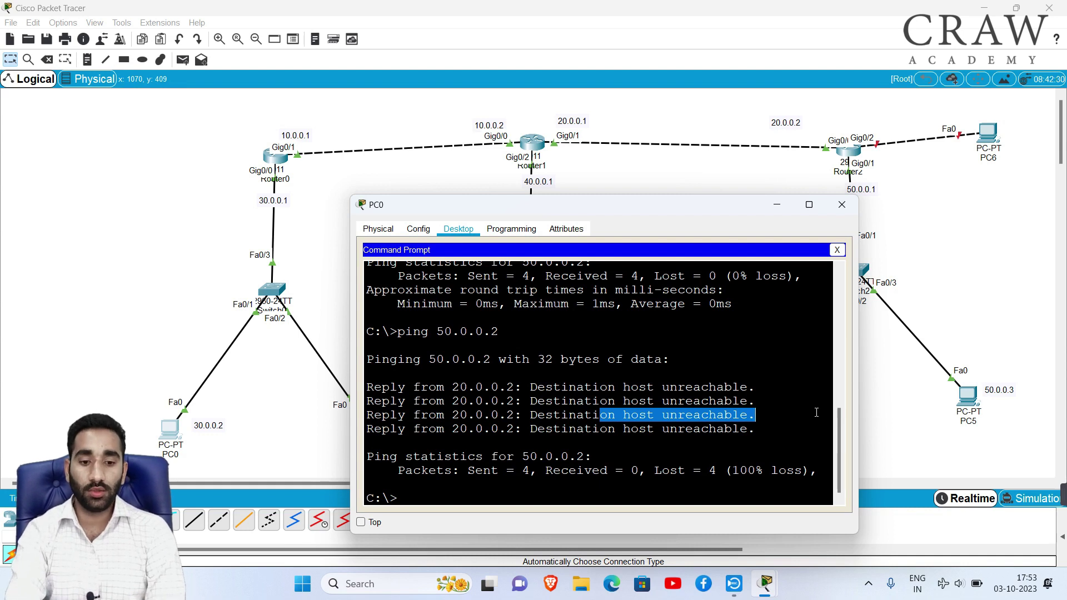
click(767, 431)
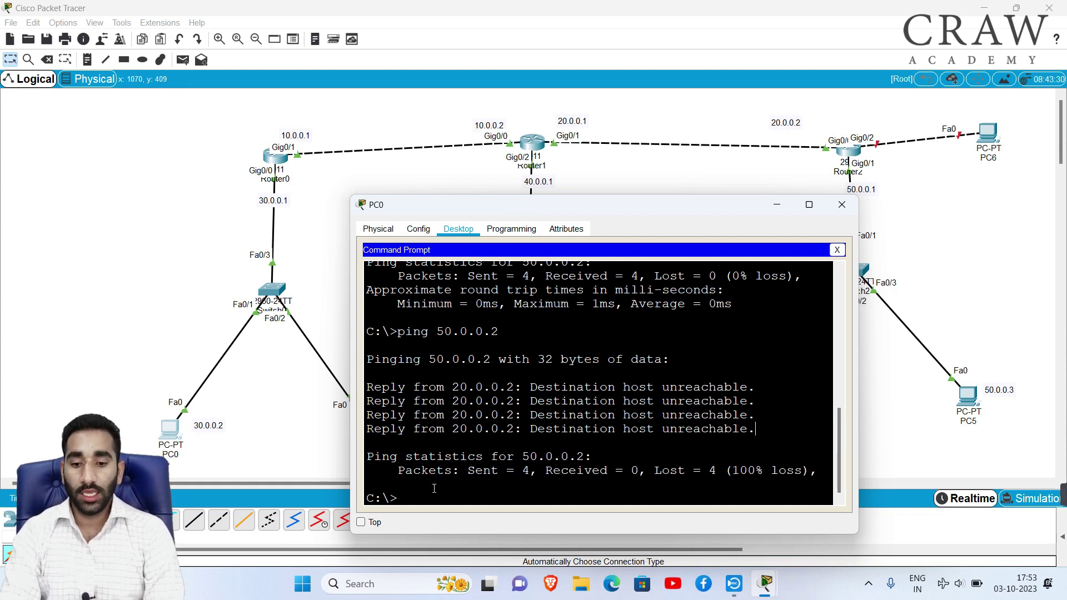
Step: Ping PC5 at 50.0.0.3 from PC0's command prompt
key(Return)
key(Return)
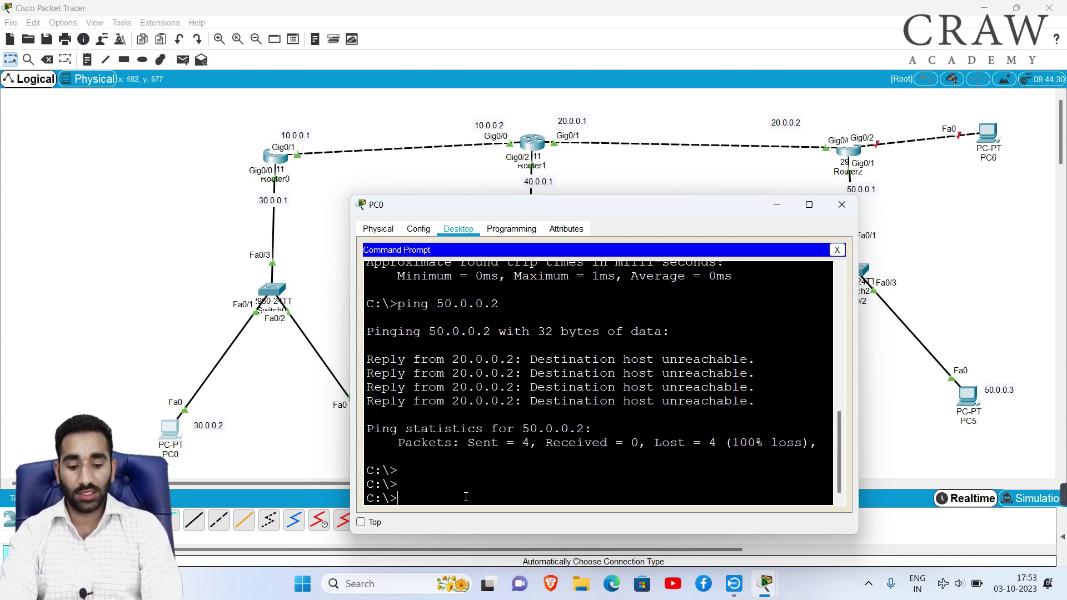
key(Up)
key(BackSpace)
text(3)
key(Return)
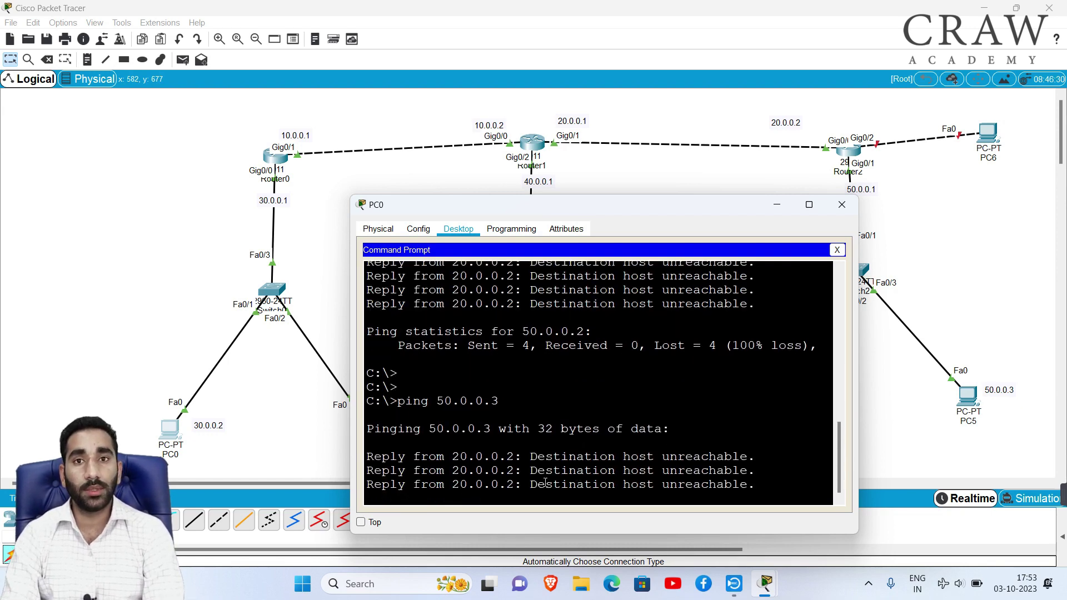
Step: Run the ping command on PC0 without a target address
key(Up)
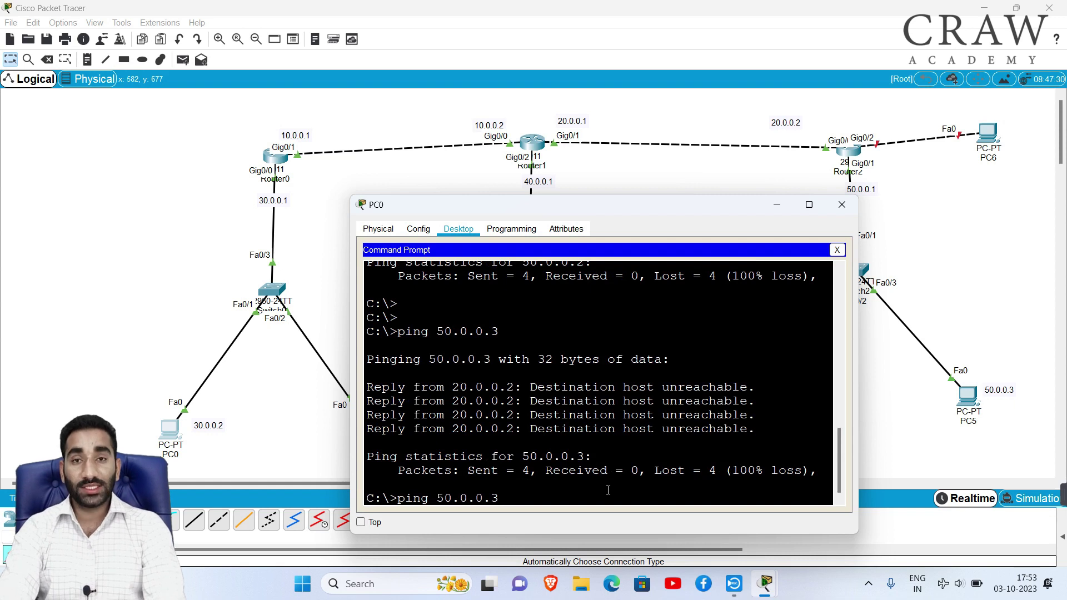
key(BackSpace)
key(BackSpace)
key(BackSpace)
key(BackSpace)
key(BackSpace)
key(BackSpace)
key(BackSpace)
key(BackSpace)
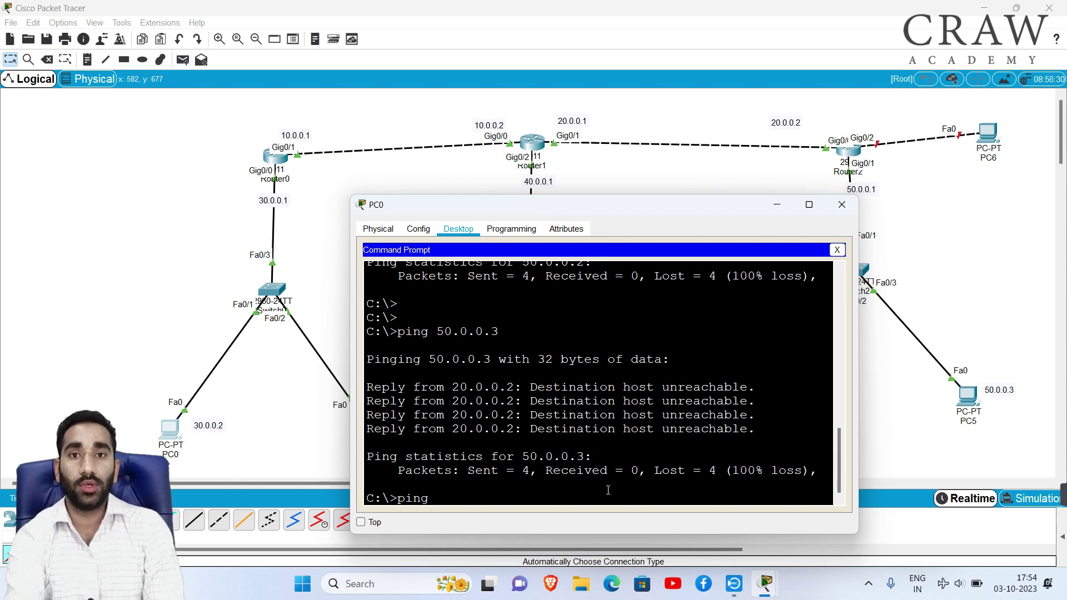
key(Return)
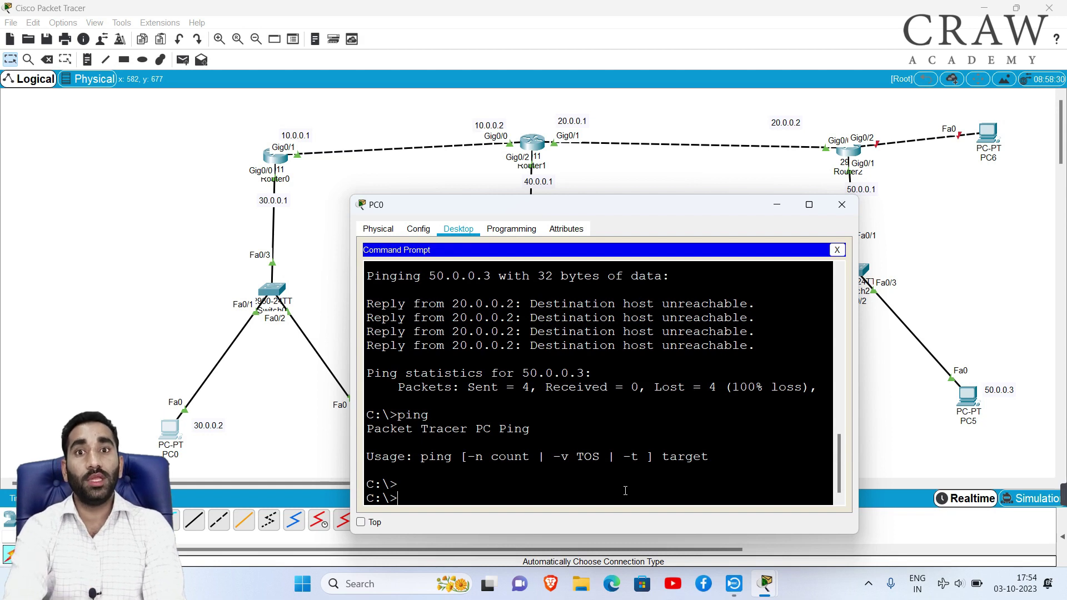
Step: Ping PC2 at 40.0.0.2 from PC0's command prompt, and repeat the same ping once
text(ping)
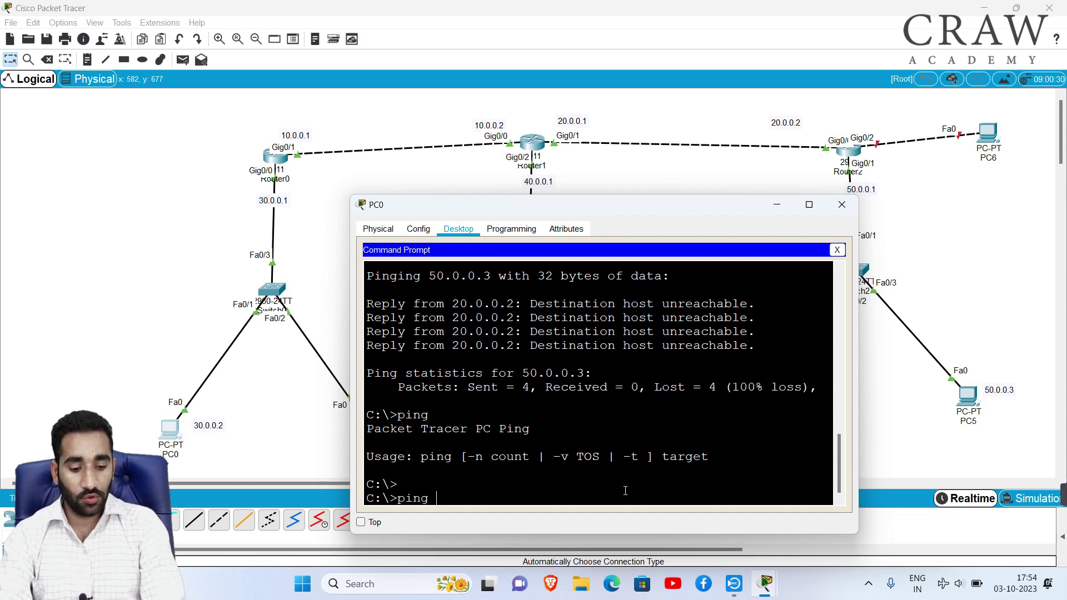
text( 40.0.0.2)
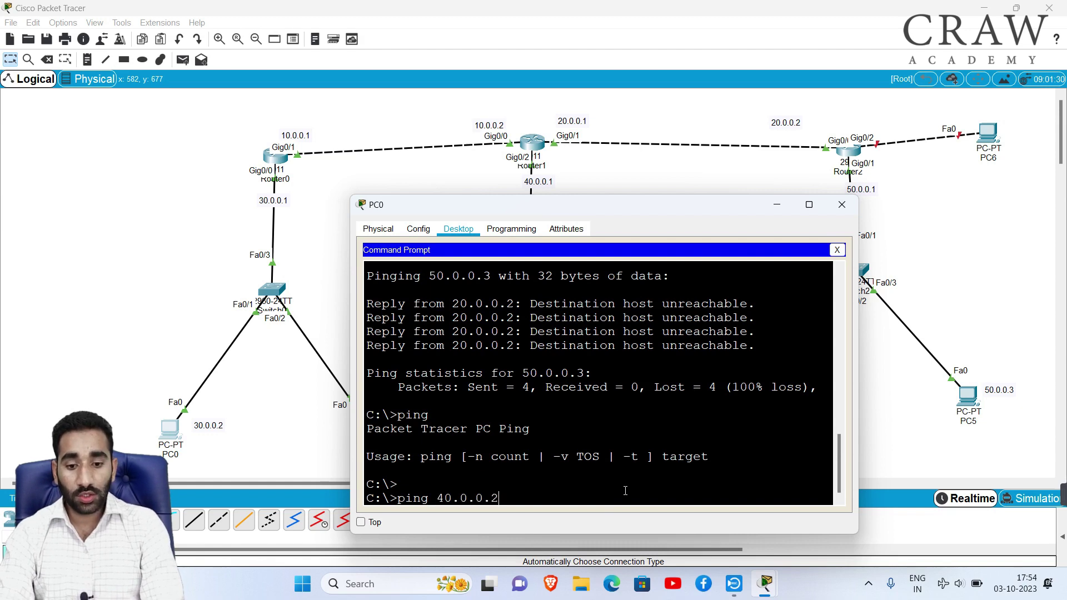
key(Return)
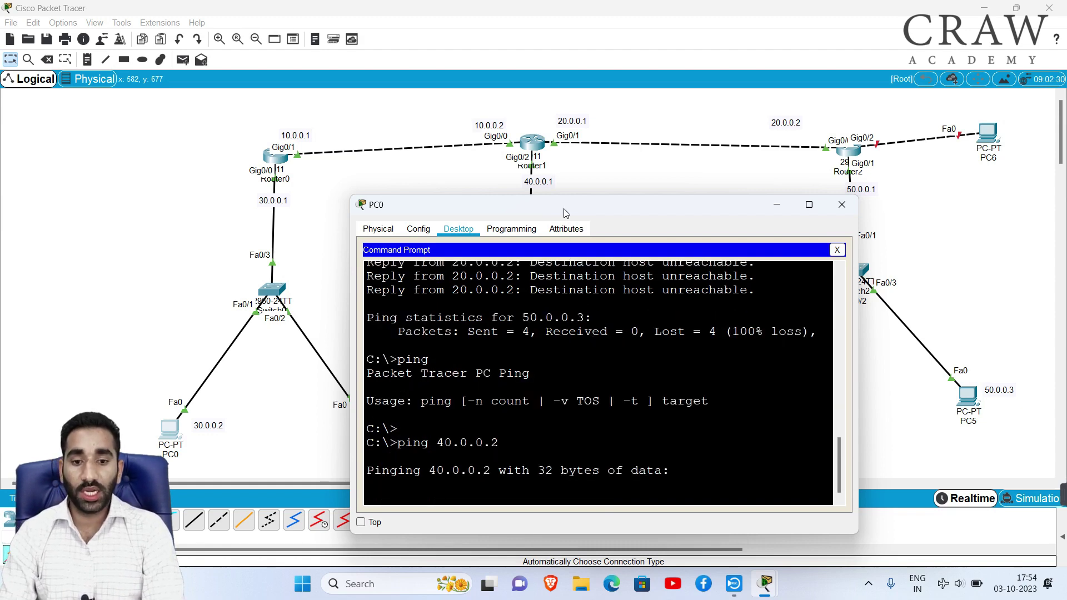
drag(567, 214, 796, 301)
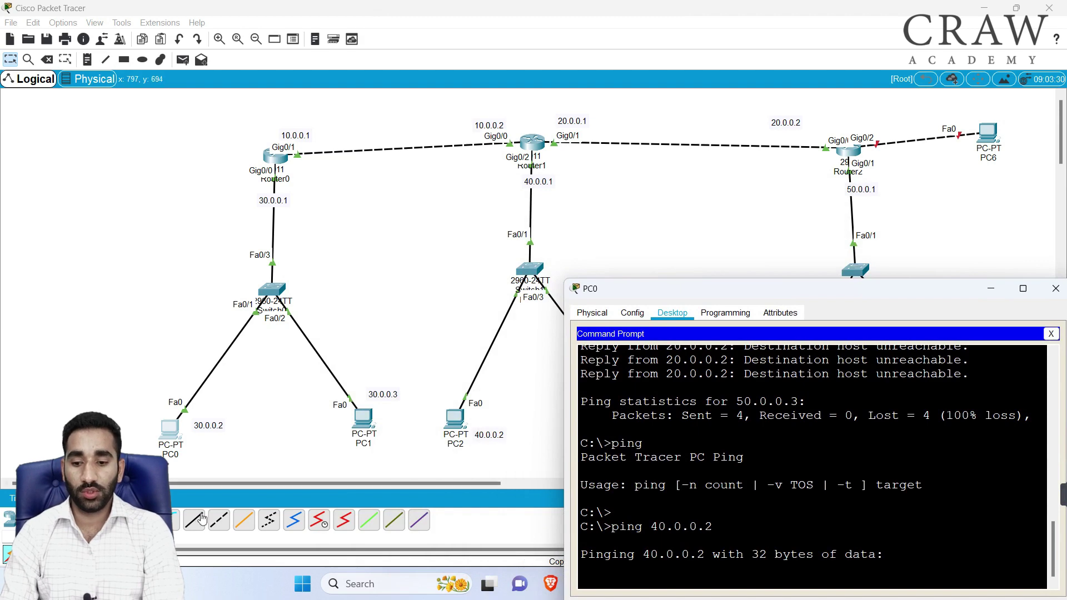
click(187, 407)
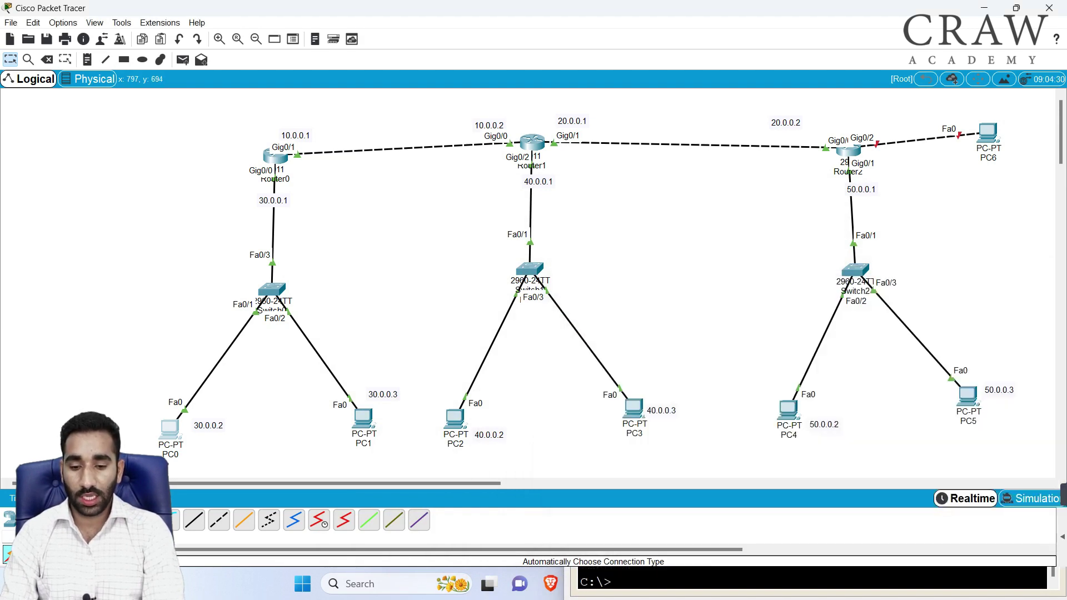
click(170, 437)
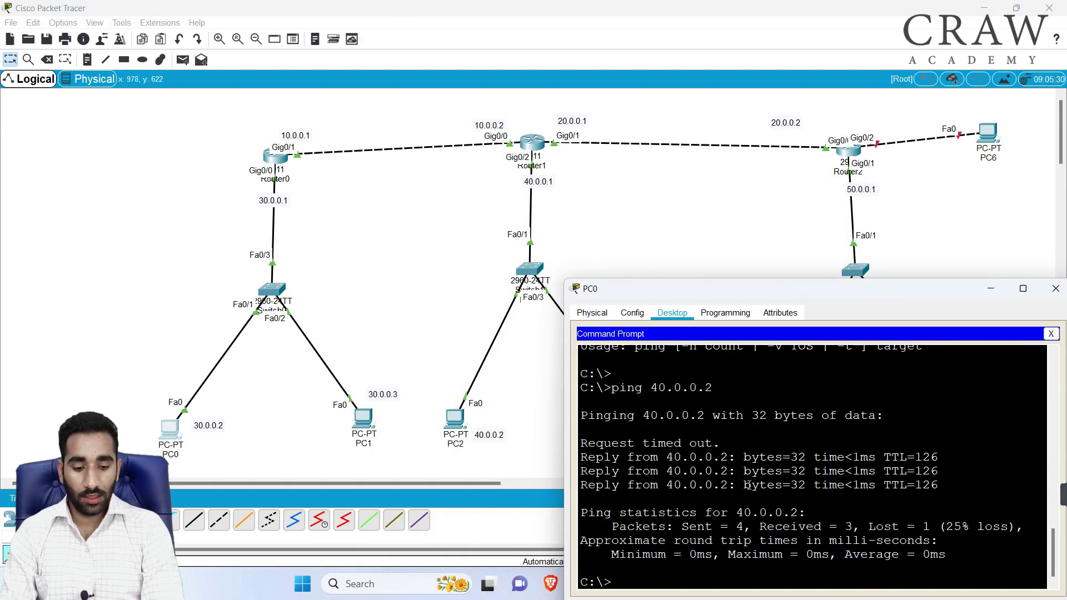
key(Up)
key(Return)
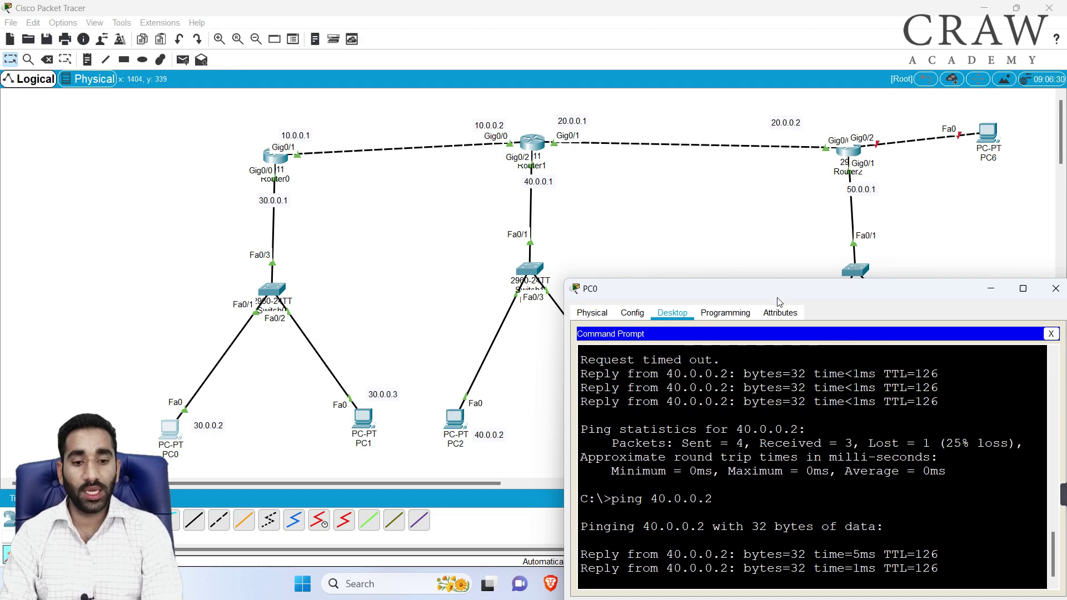
drag(777, 293, 762, 221)
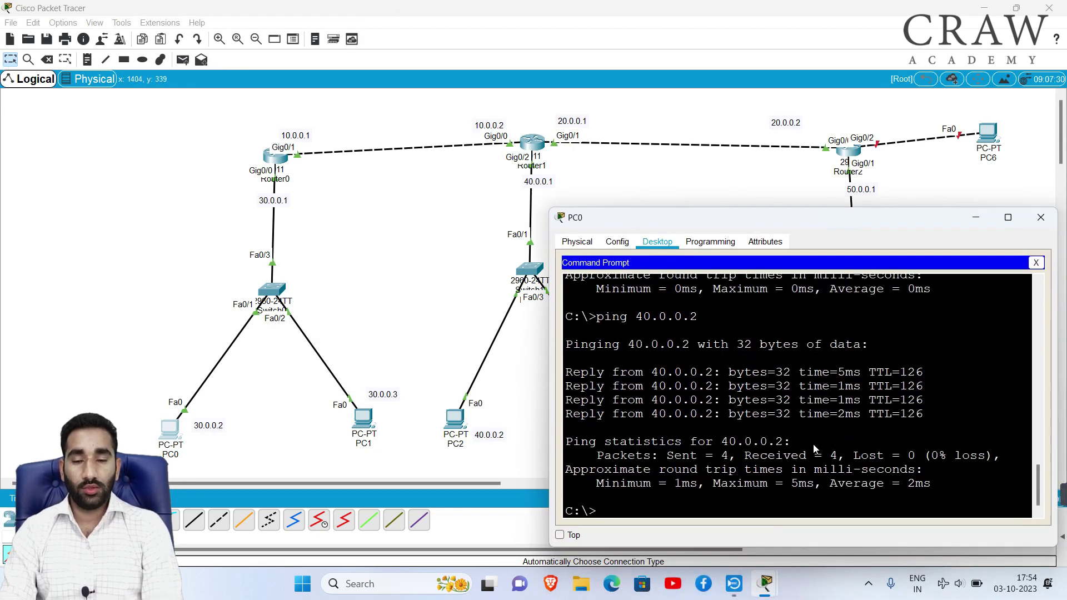
Step: Review the hosts in the 30, 40 and 50 networks of the topology, focusing on PC1 as the next source
click(114, 378)
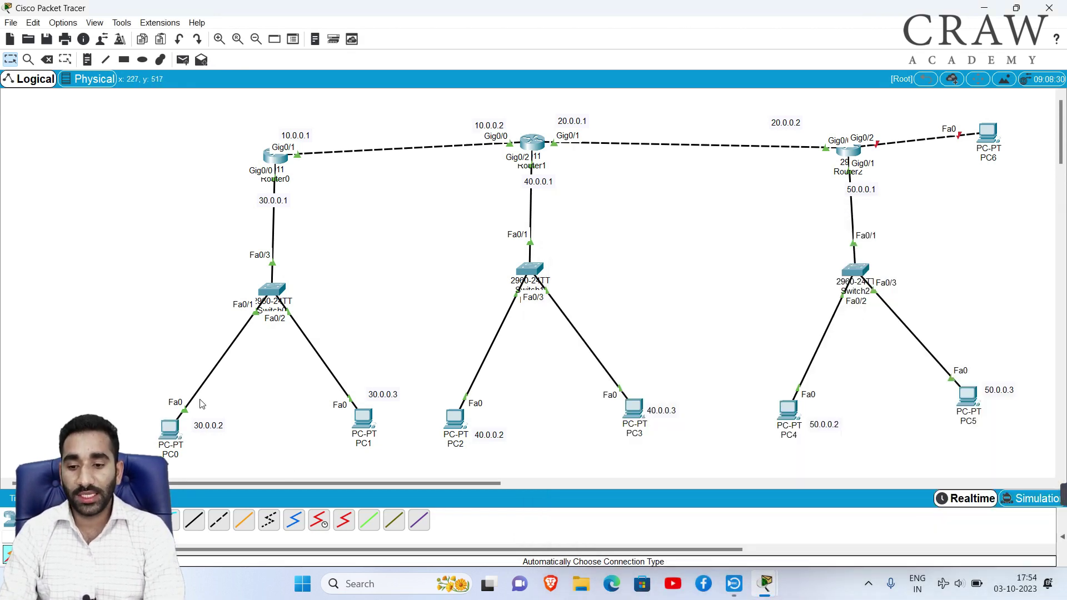
drag(132, 355, 737, 470)
drag(706, 340, 869, 421)
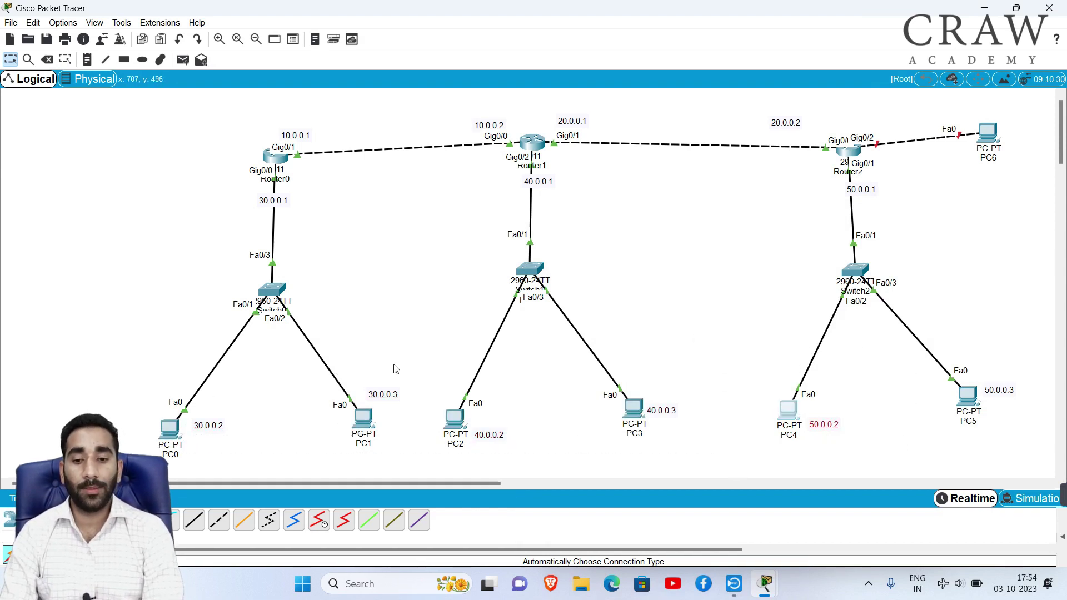
click(396, 369)
drag(289, 383, 451, 453)
click(435, 343)
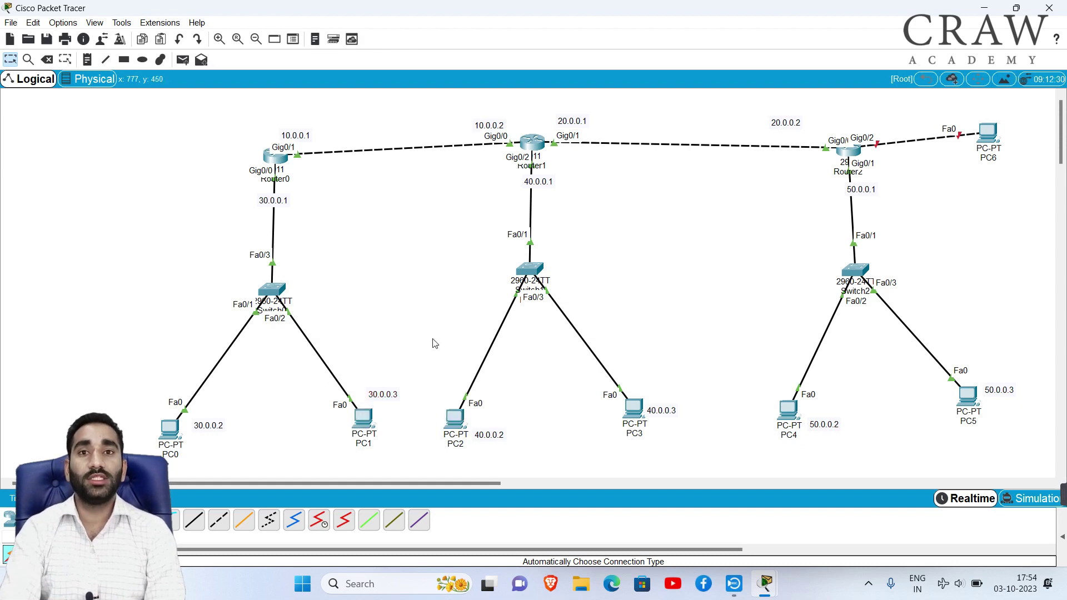
drag(286, 394, 1006, 439)
drag(412, 368, 643, 405)
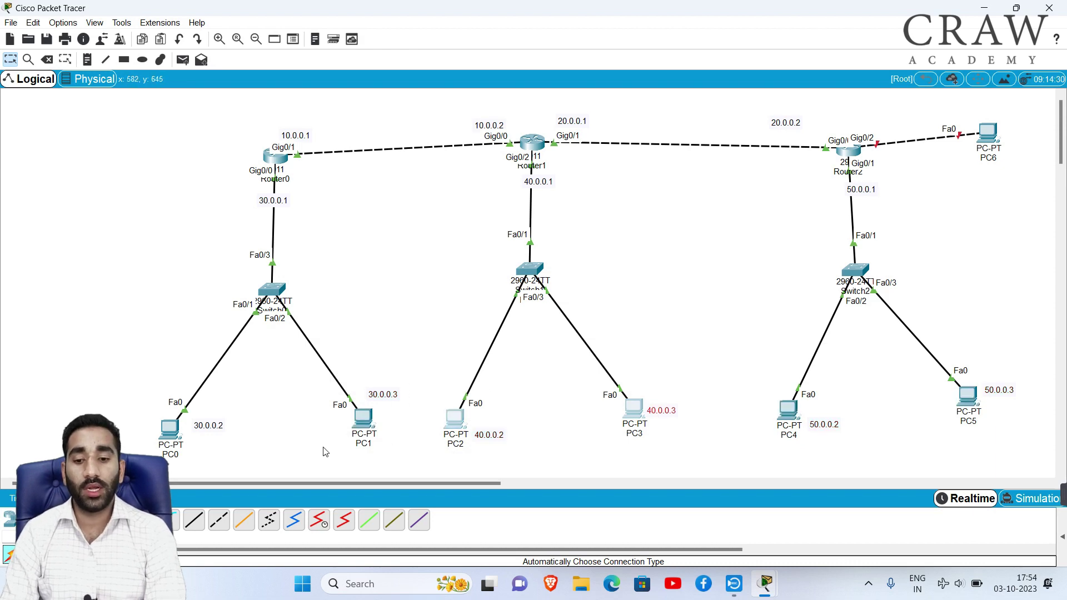
Step: Open PC1, close its IP configuration and bring up its command prompt
click(363, 417)
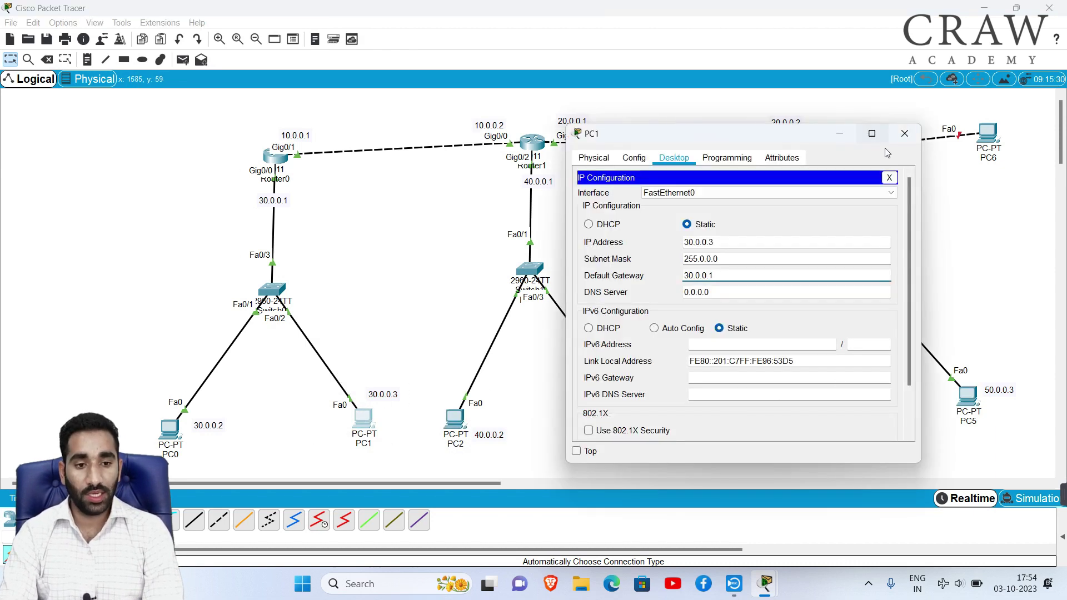
click(889, 177)
click(811, 198)
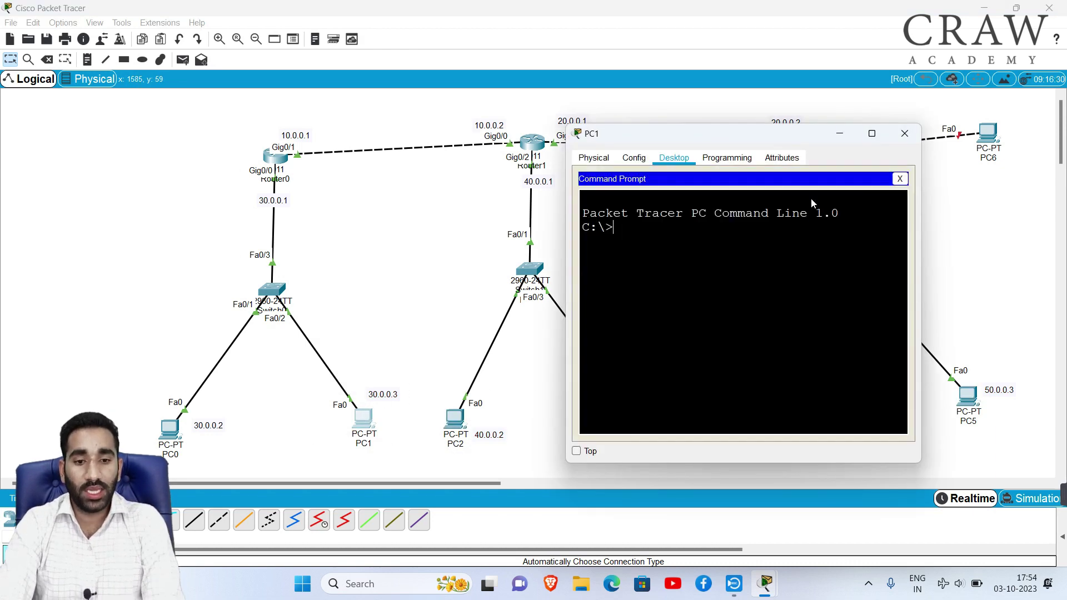
Step: Widen PC1's command prompt window and ping PC5 at 50.0.0.3 from it
key(Return)
key(Return)
text(ping)
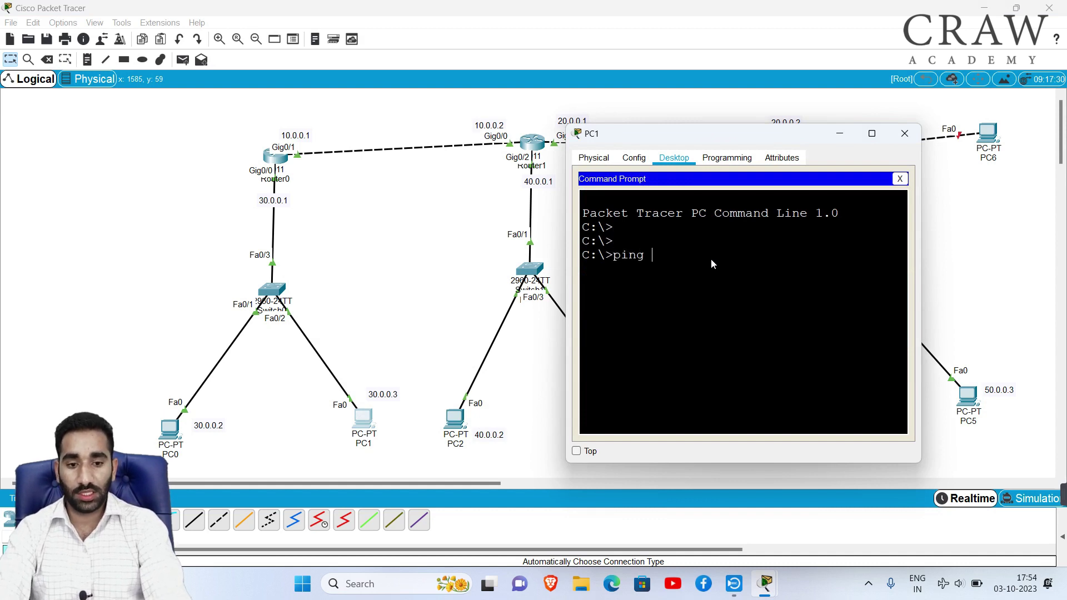
drag(921, 288, 1038, 276)
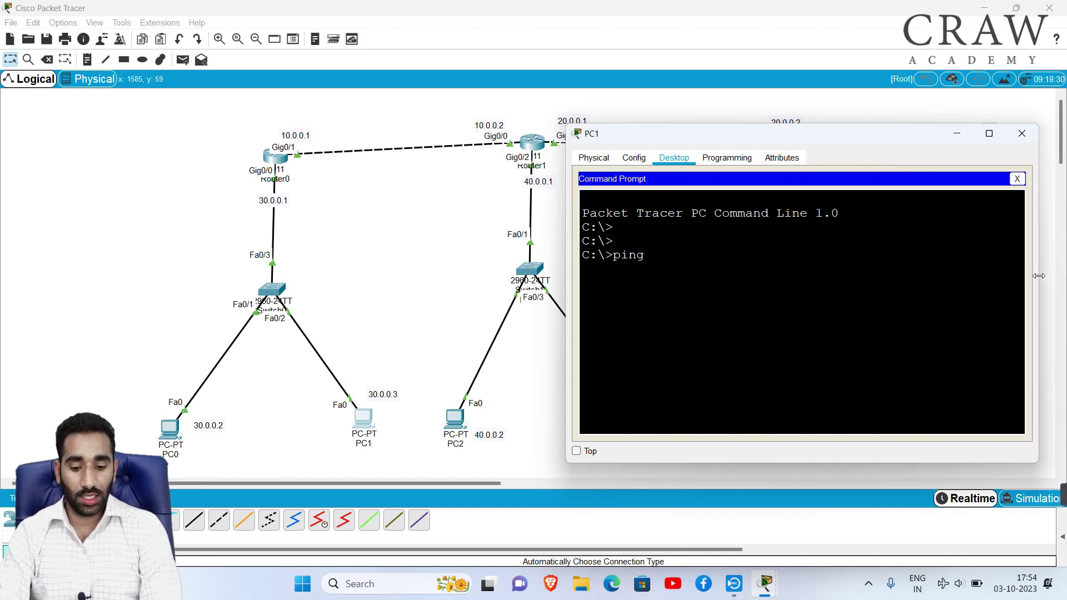
text(p)
key(BackSpace)
text(50.0.0.3)
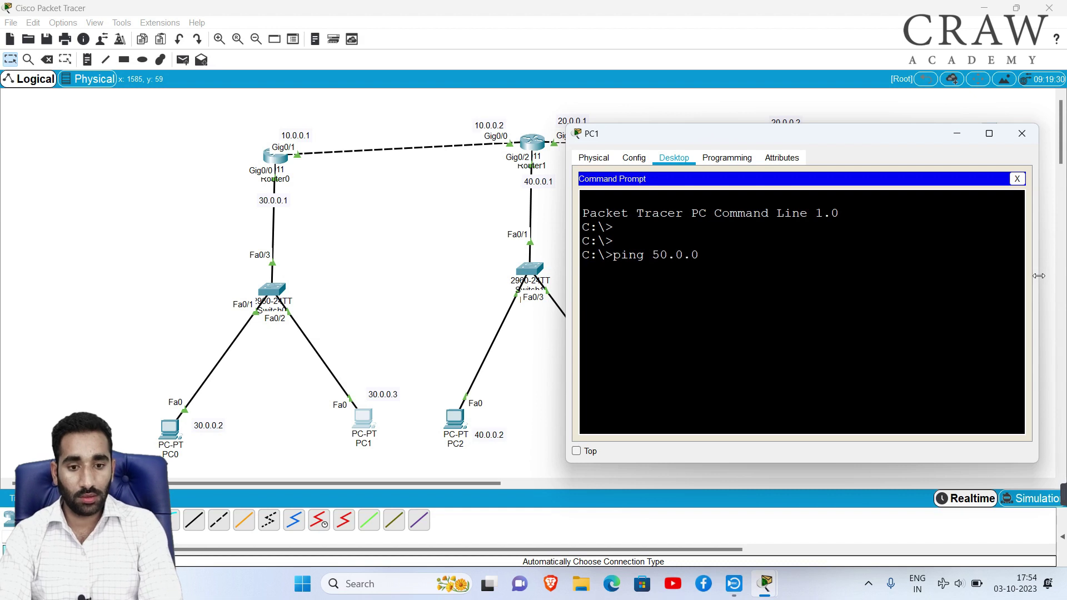
key(Return)
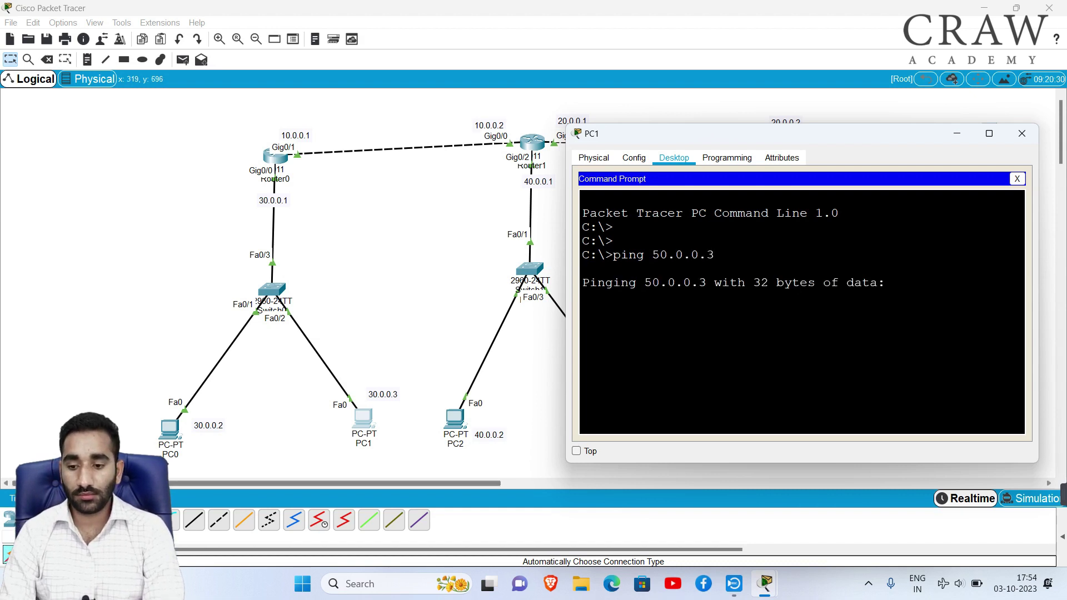
Step: Bring PC1's command prompt back to the front and repeat the ping to 50.0.0.3
click(177, 476)
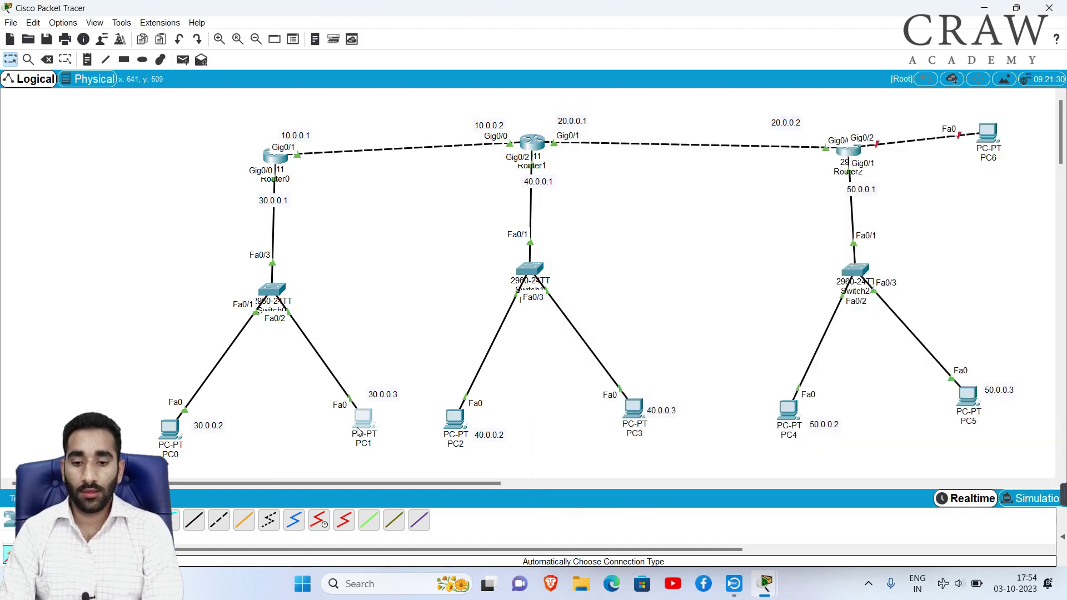
click(360, 428)
key(Up)
key(Return)
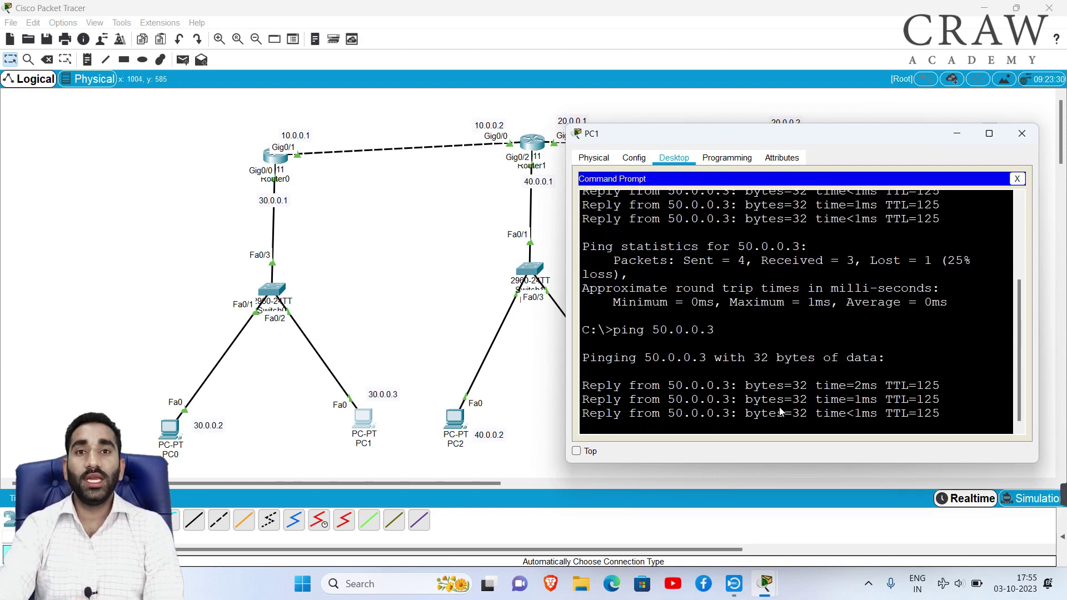
Step: Ping PC3 at 40.0.0.3 from PC1's command prompt
key(Up)
key(BackSpace)
key(BackSpace)
key(BackSpace)
key(BackSpace)
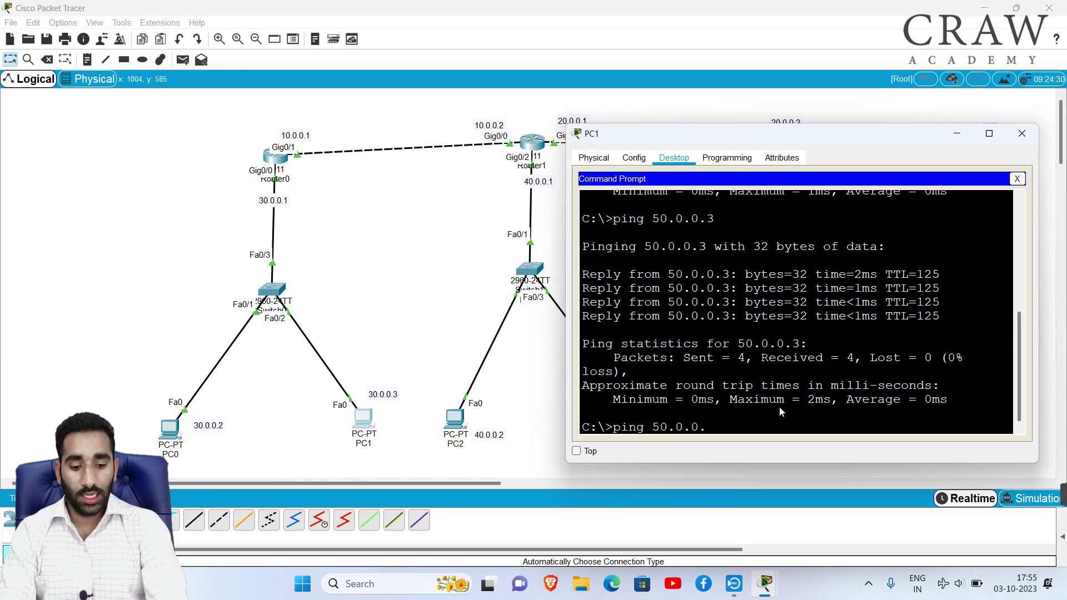
key(BackSpace)
key(BackSpace)
key(BackSpace)
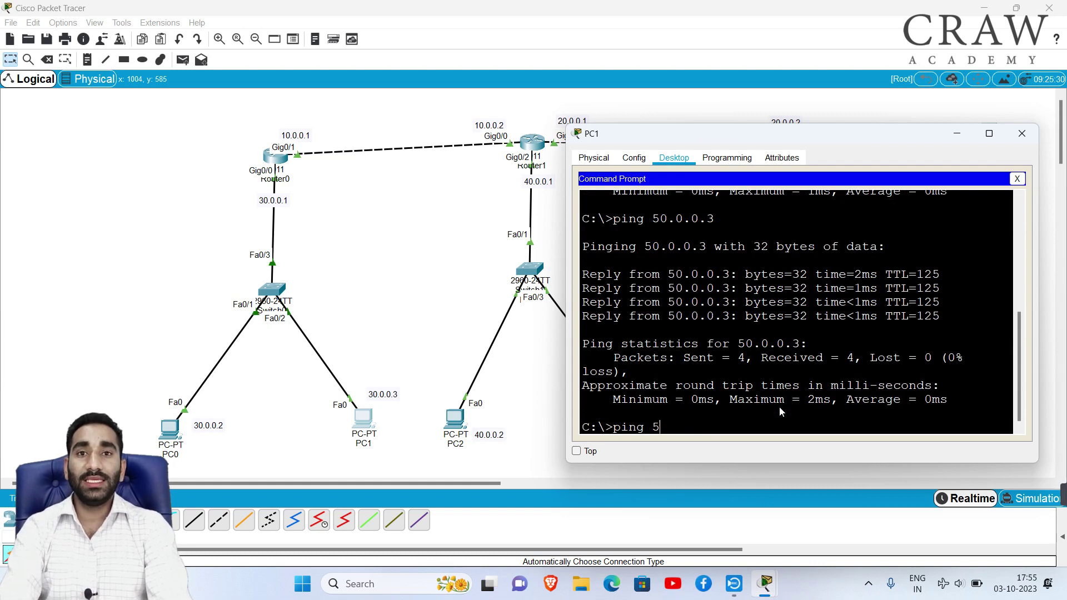
key(BackSpace)
text(40)
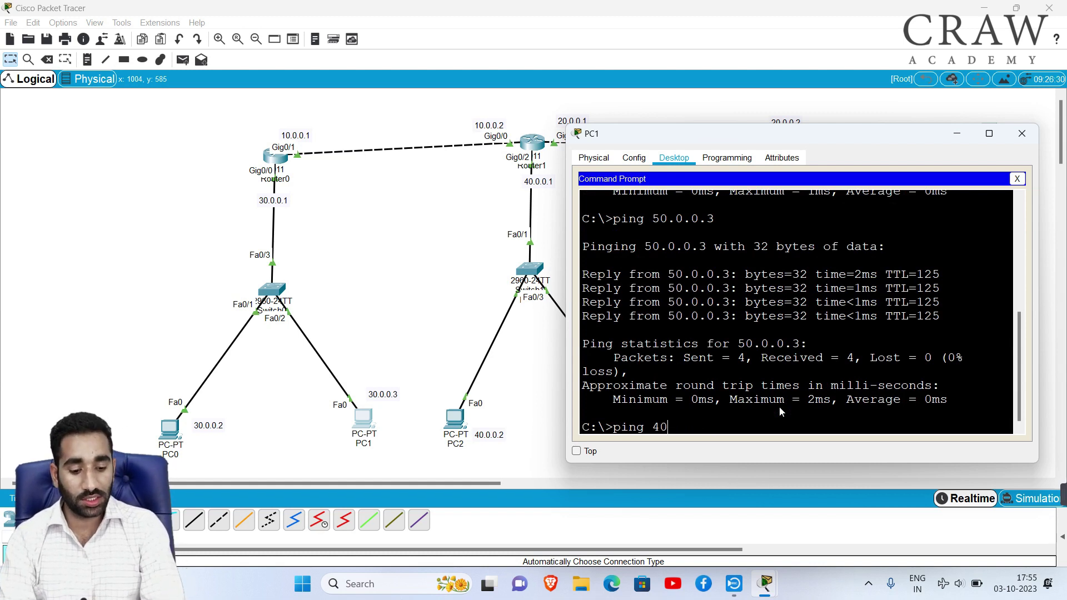
text(.0.0.3)
key(Return)
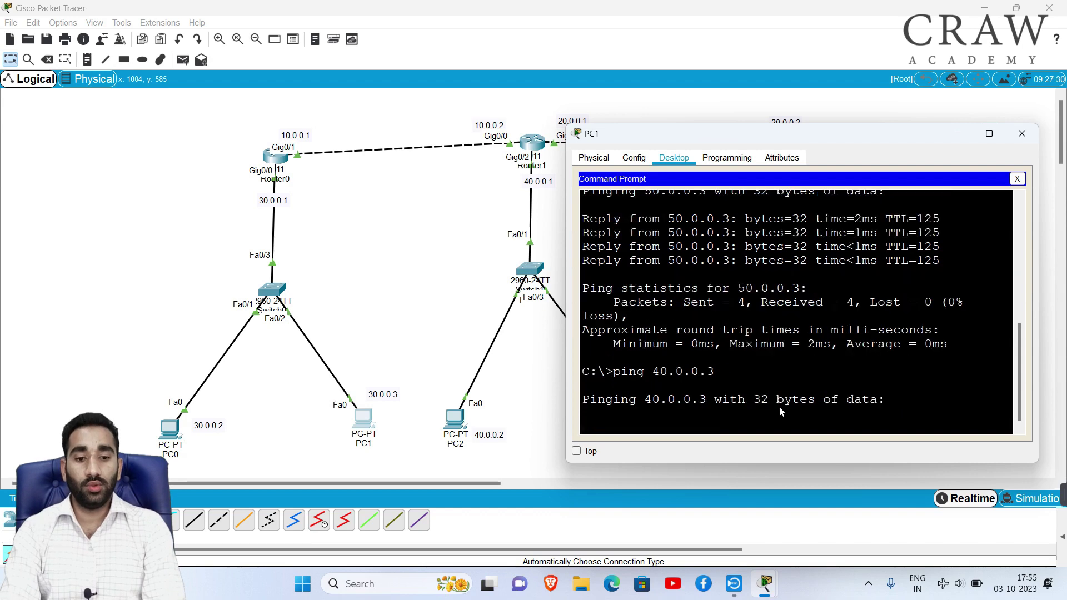
Step: Return to PC1's command prompt, repeat the ping to 40.0.0.3, and go back to the topology
click(240, 494)
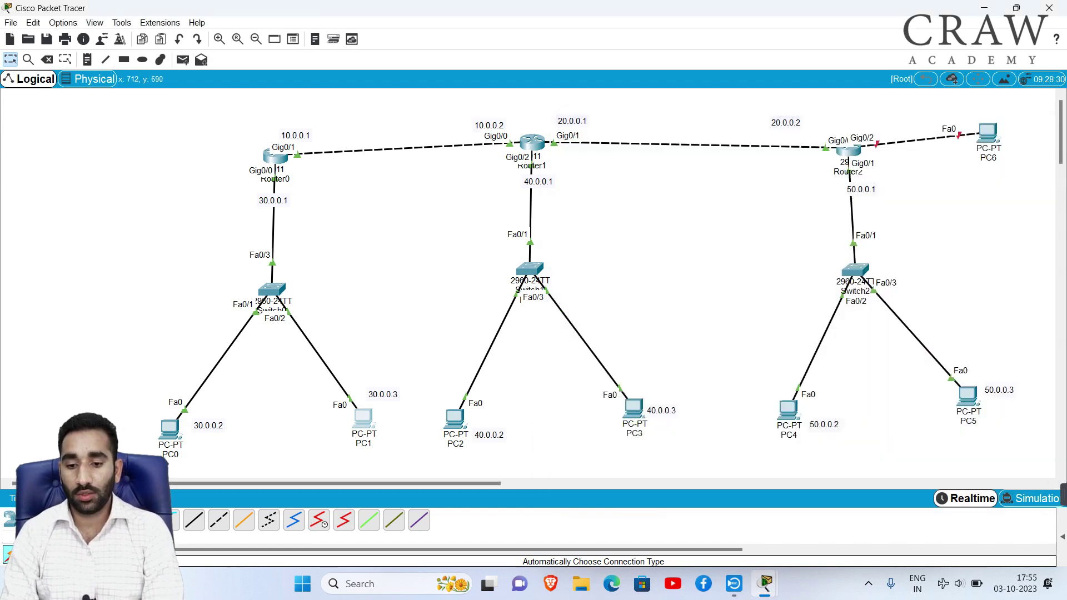
click(361, 419)
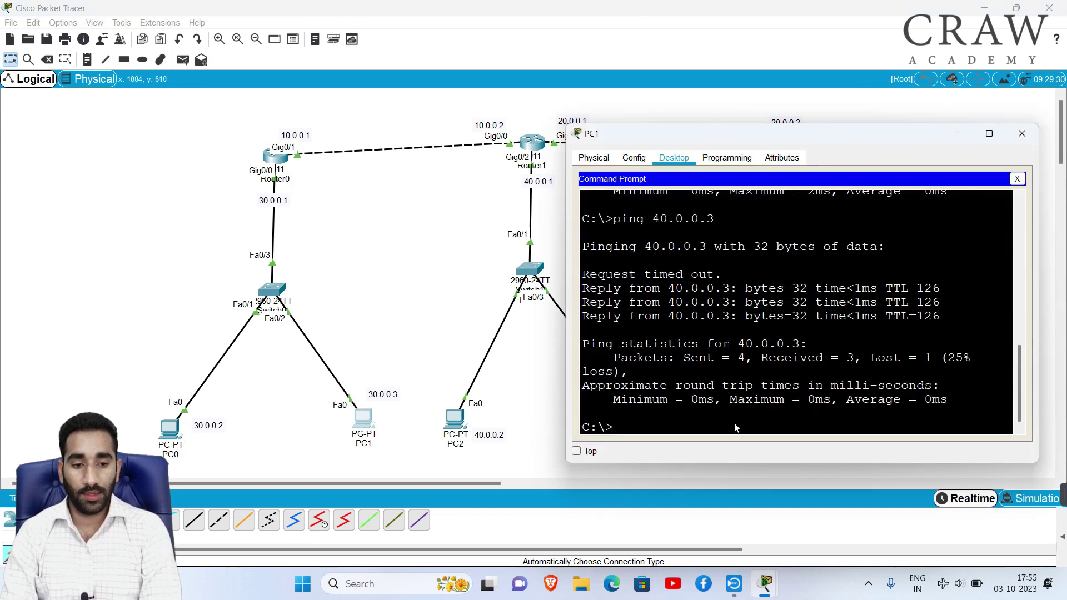
key(Up)
key(Return)
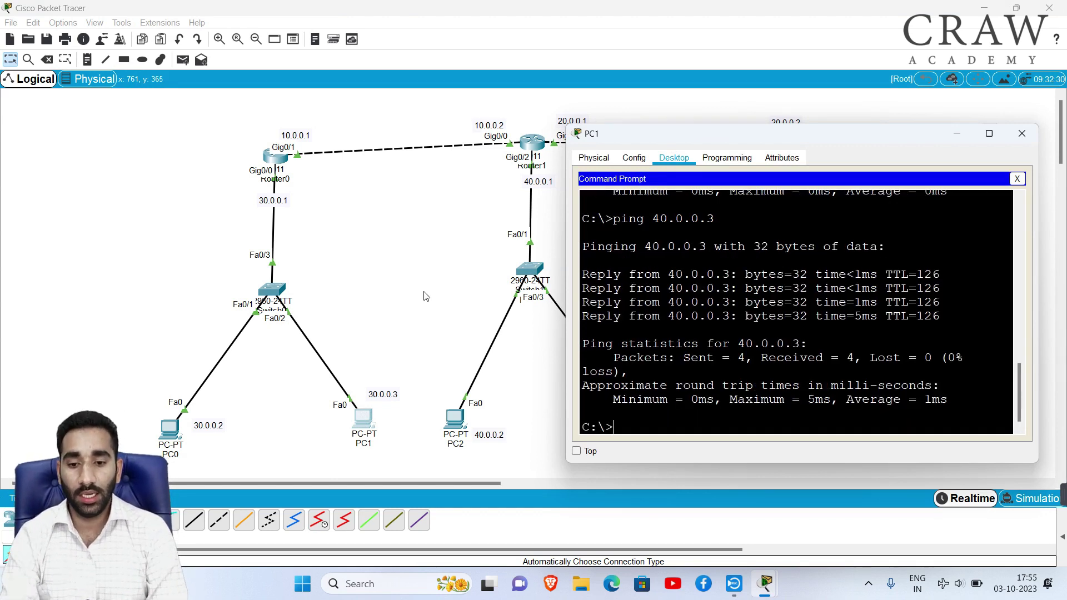
click(424, 296)
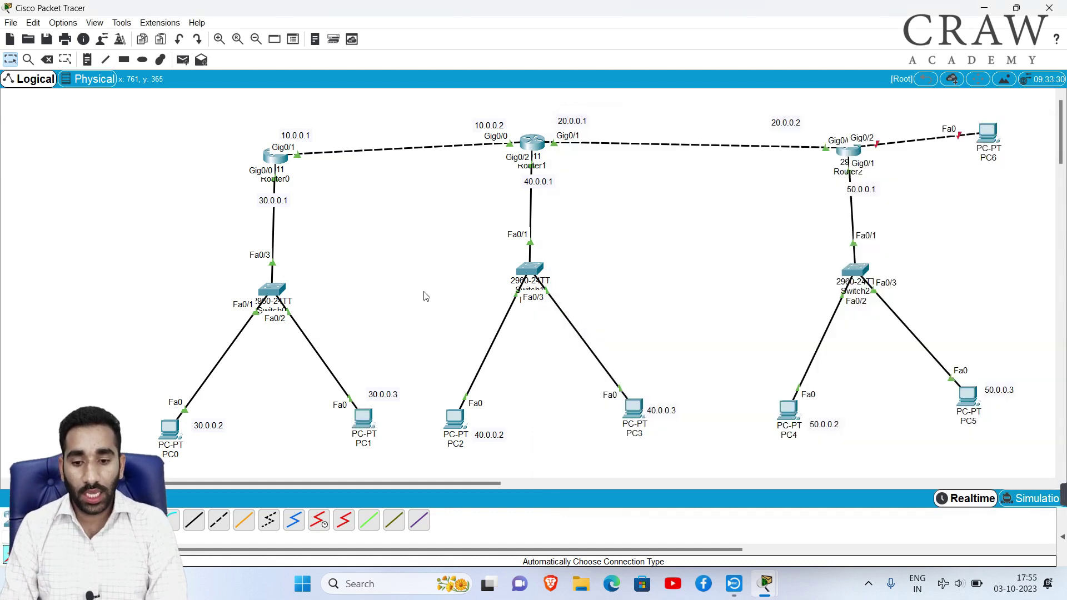